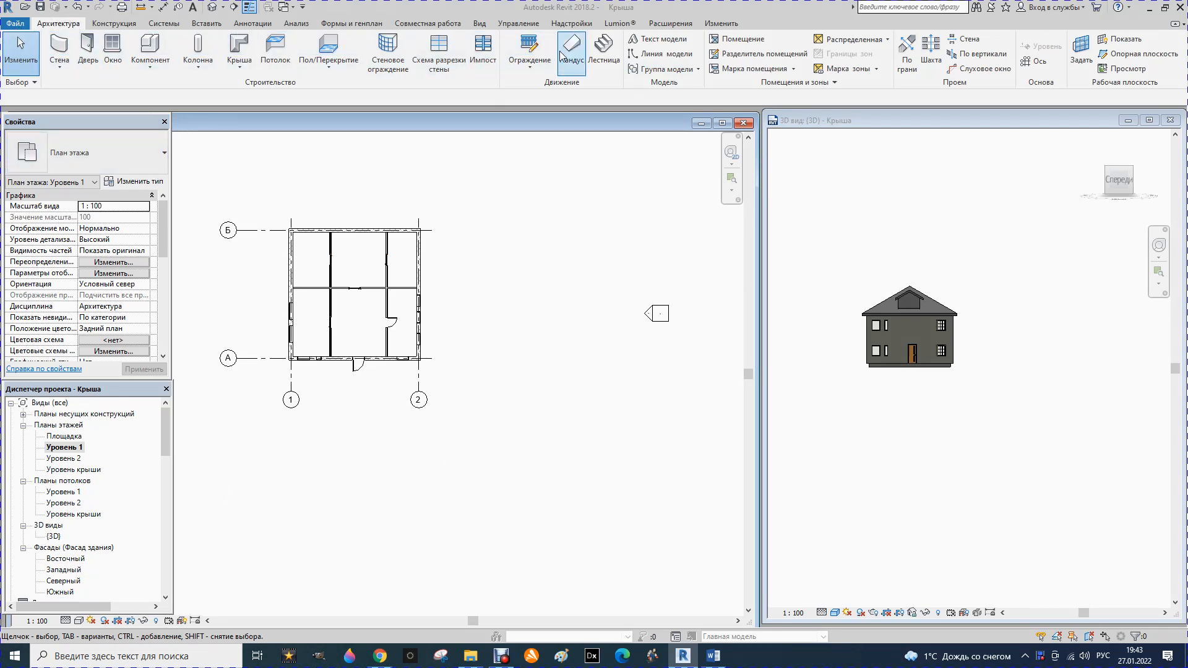
Create a U-shaped stair east of the house with two straight runs and an automatic landing, making the first run about 3025 mm long
left_click(598, 51)
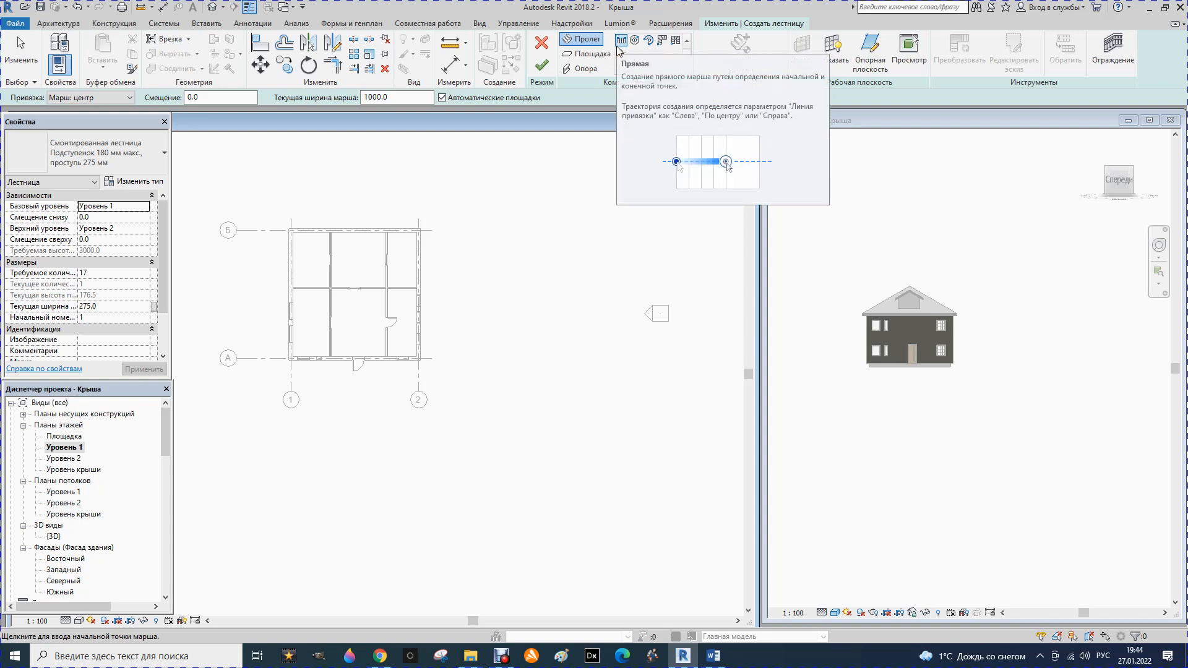
left_click(484, 232)
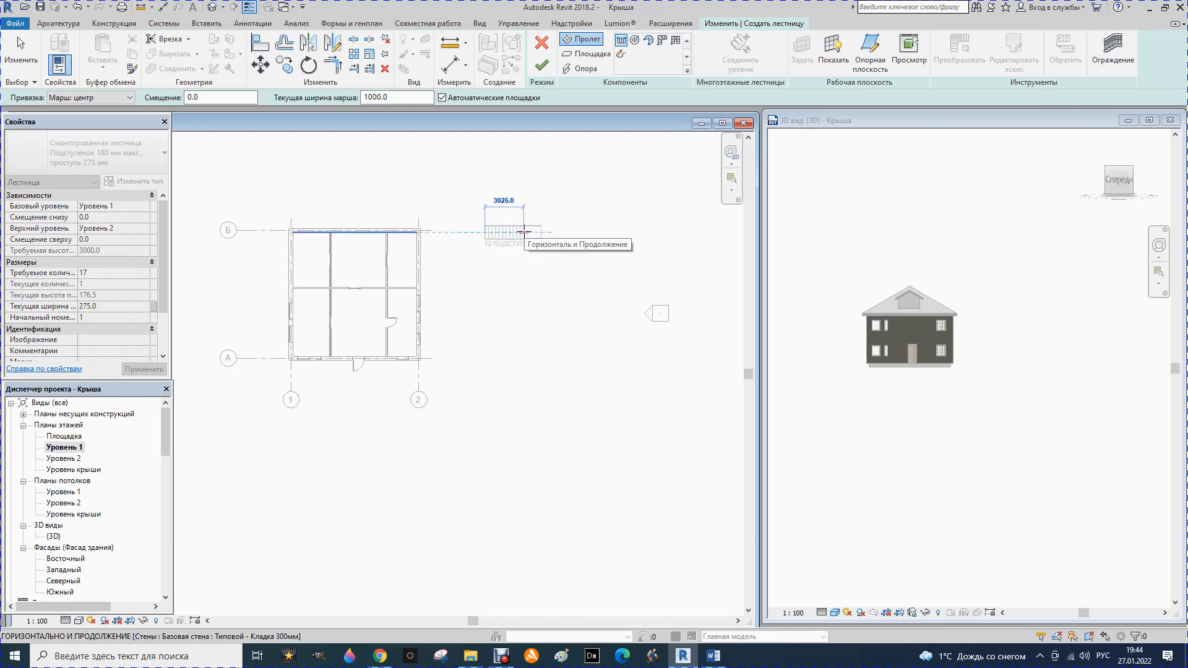
left_click(524, 231)
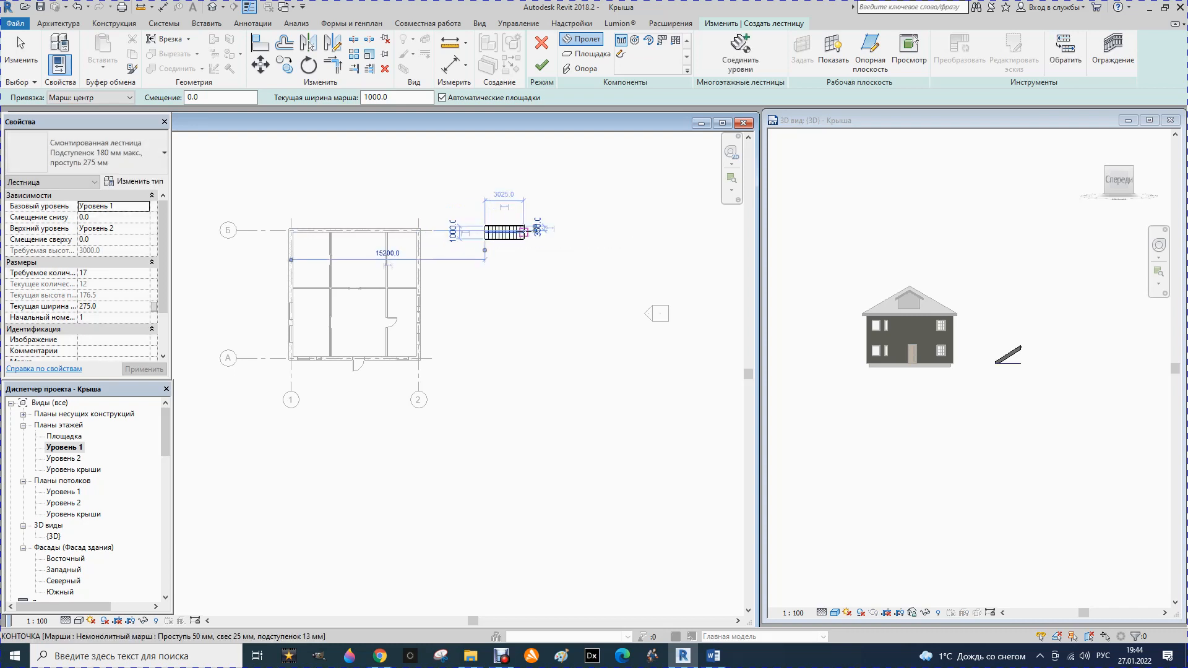
left_click(524, 258)
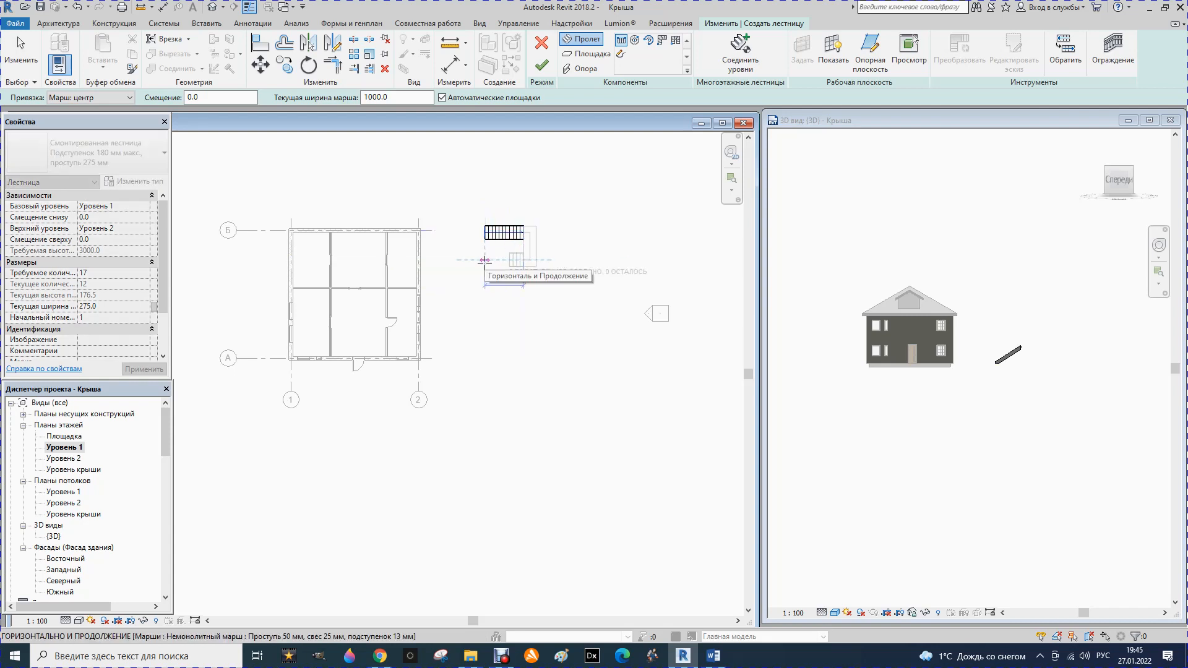
left_click(484, 260)
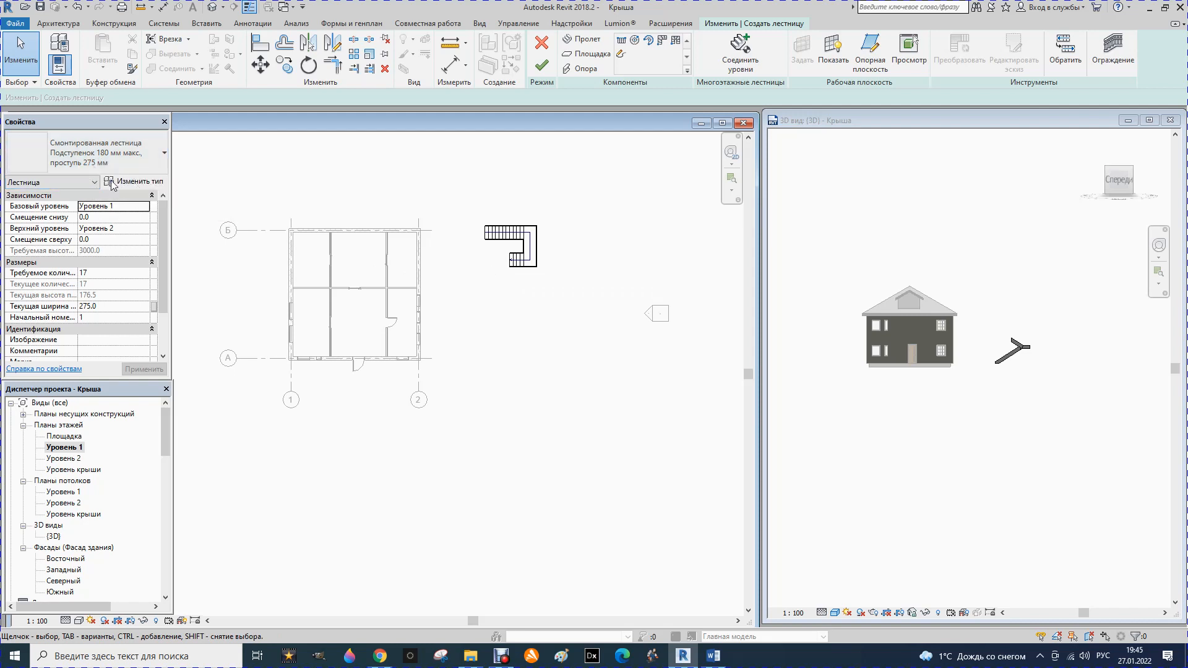
Shorten the stair's first run to 2200 mm from its starting end
left_click(505, 237)
scroll(479, 234, "up", 3)
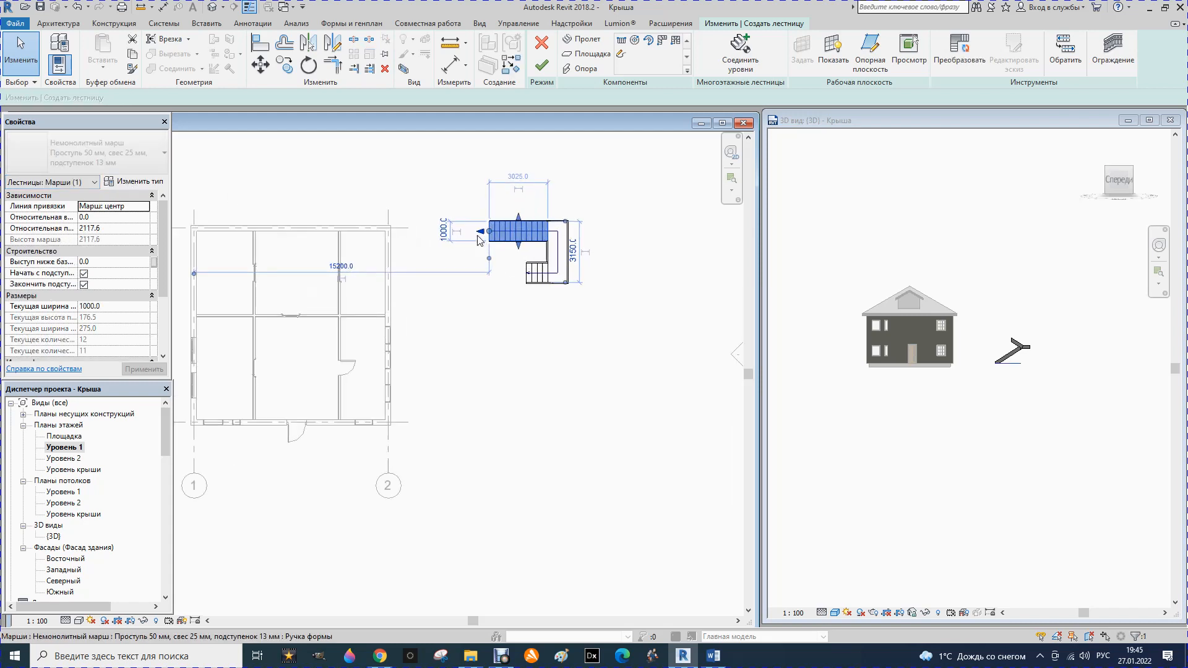
left_click_drag(495, 235, 506, 232)
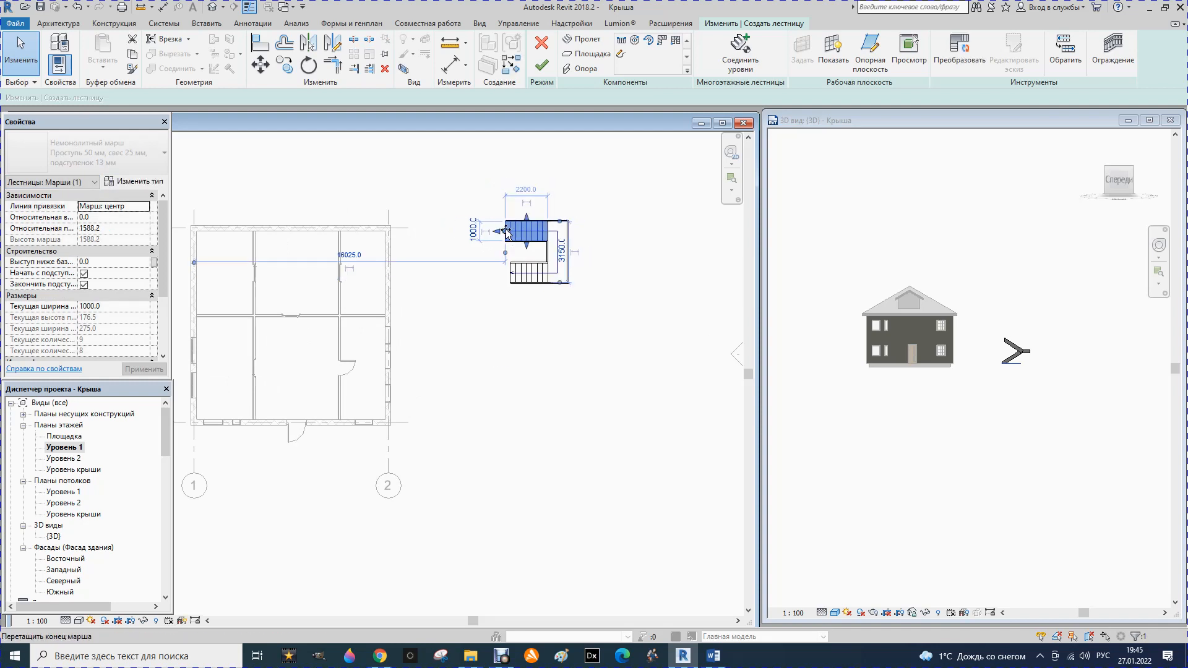
Try extending the second run to 2200 mm, and stretch the first run back to 2200 mm
left_click(522, 280)
left_click_drag(510, 273, 503, 273)
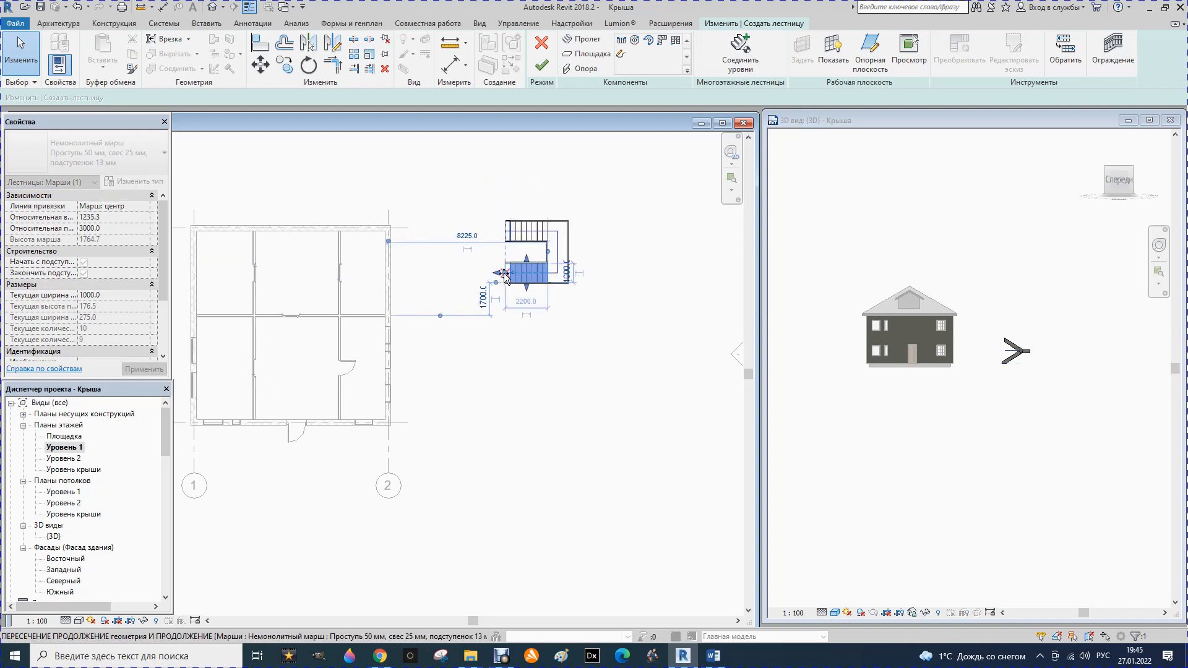
left_click(477, 274)
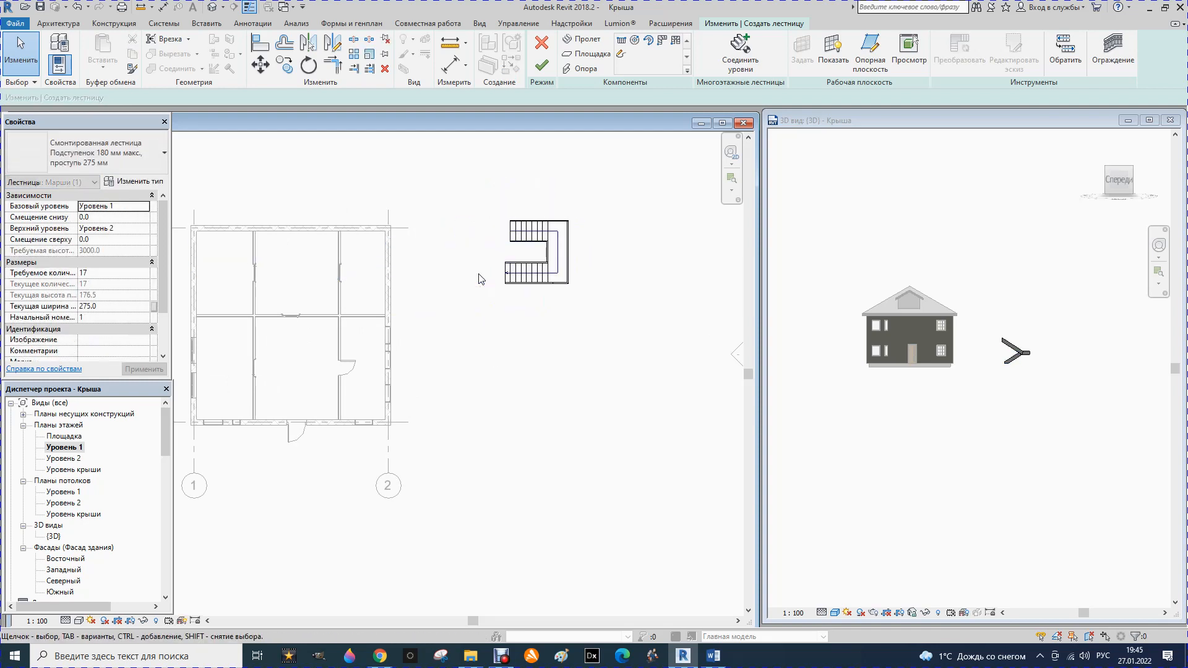
left_click(509, 235)
left_click_drag(502, 233, 497, 233)
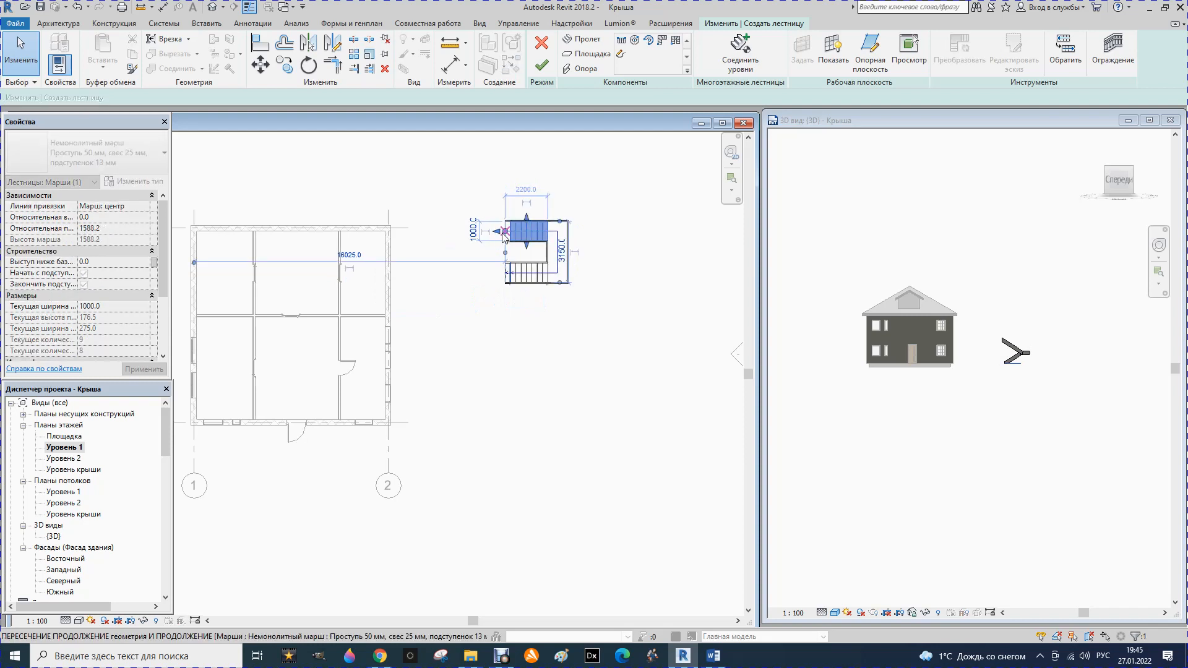
left_click(495, 265)
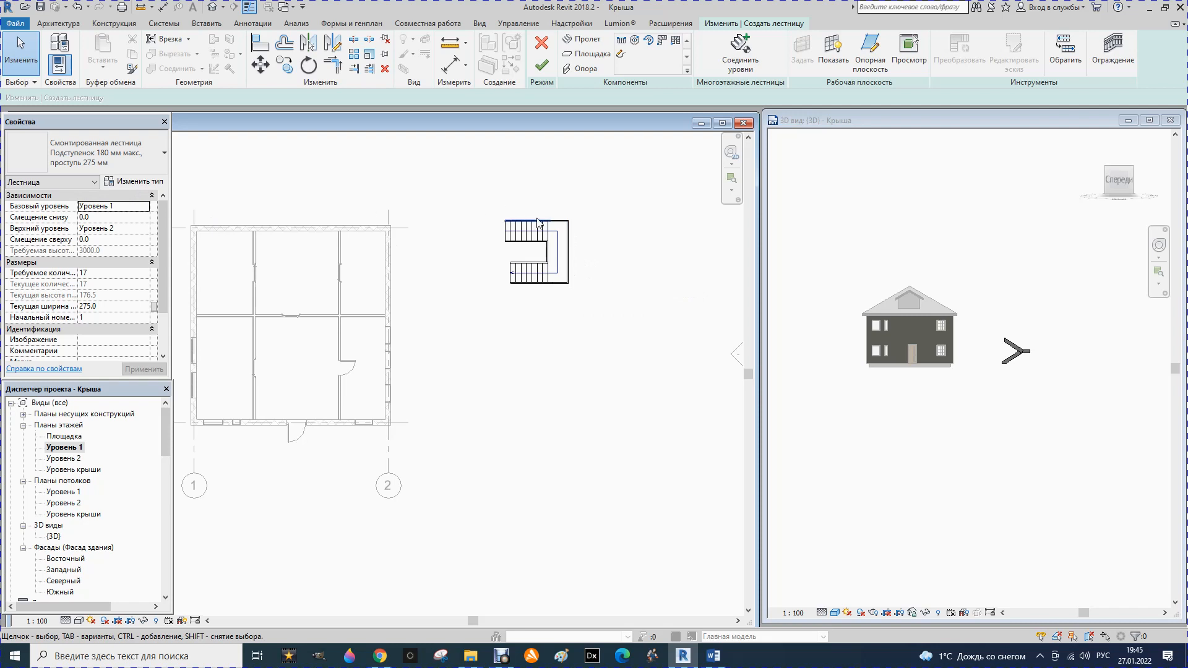
Review the available stair types and open the assembled stair's type properties to examine its calculation rules
left_click(162, 157)
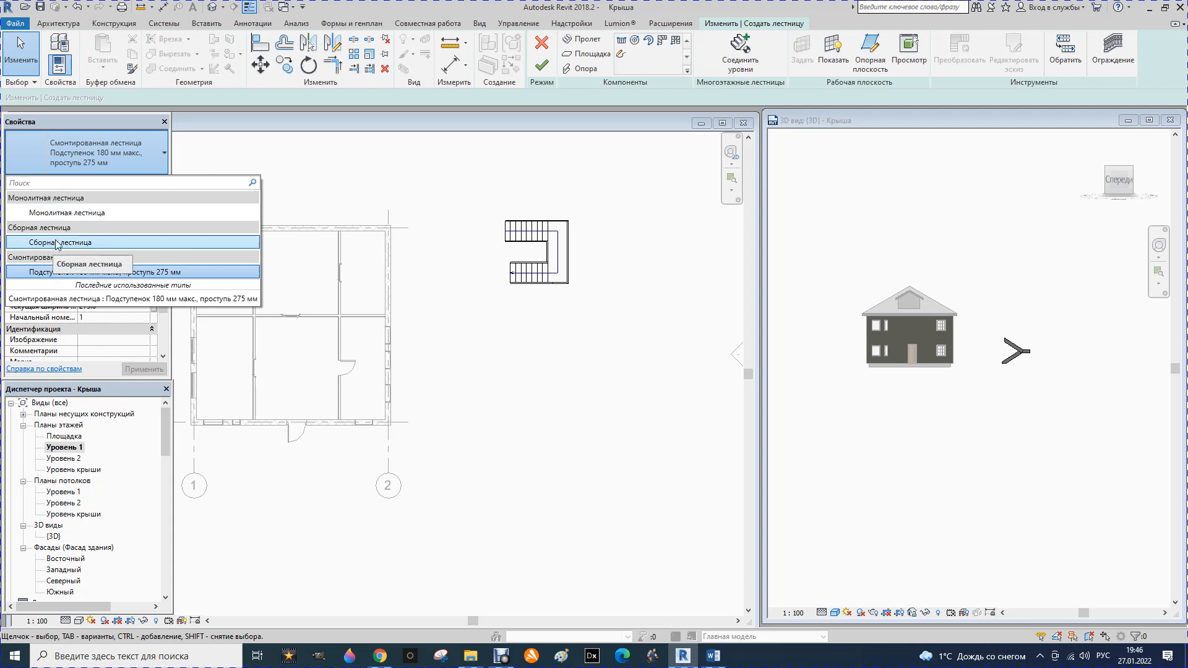
left_click(218, 159)
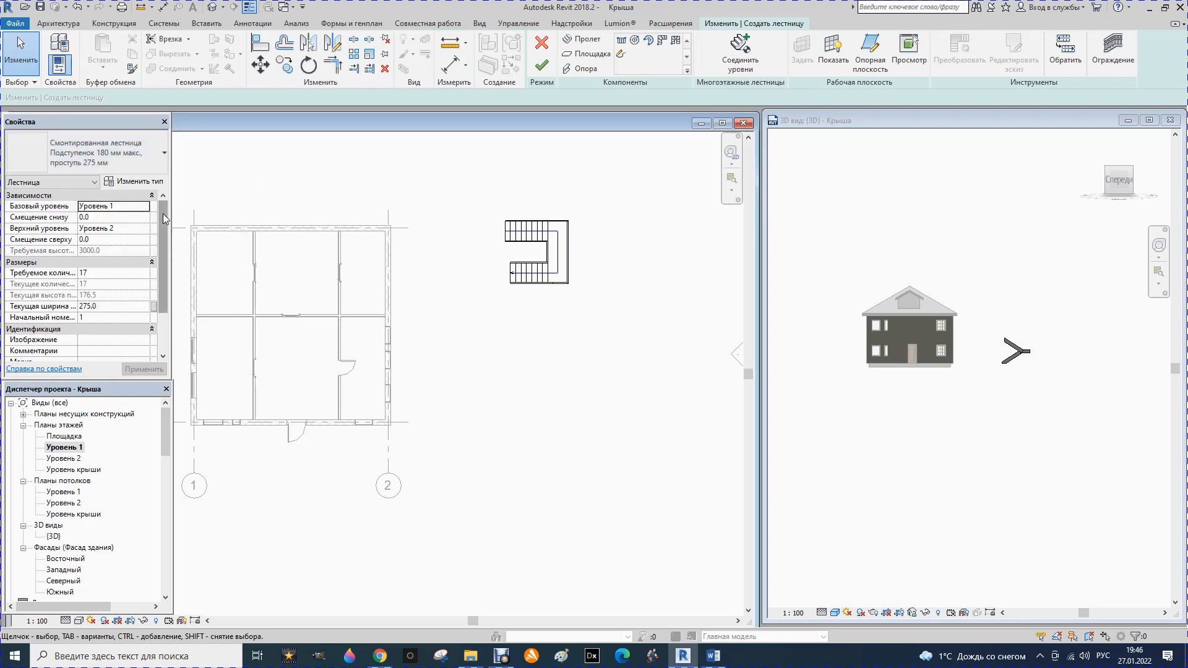
left_click(133, 182)
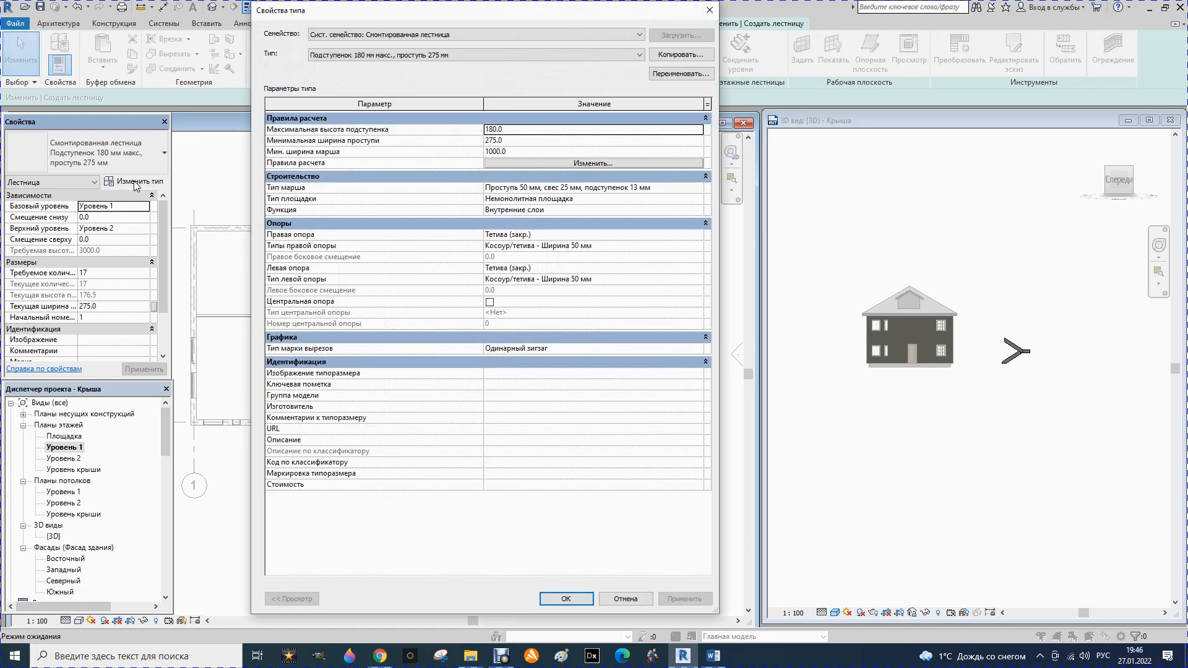
left_click_drag(448, 18, 216, 35)
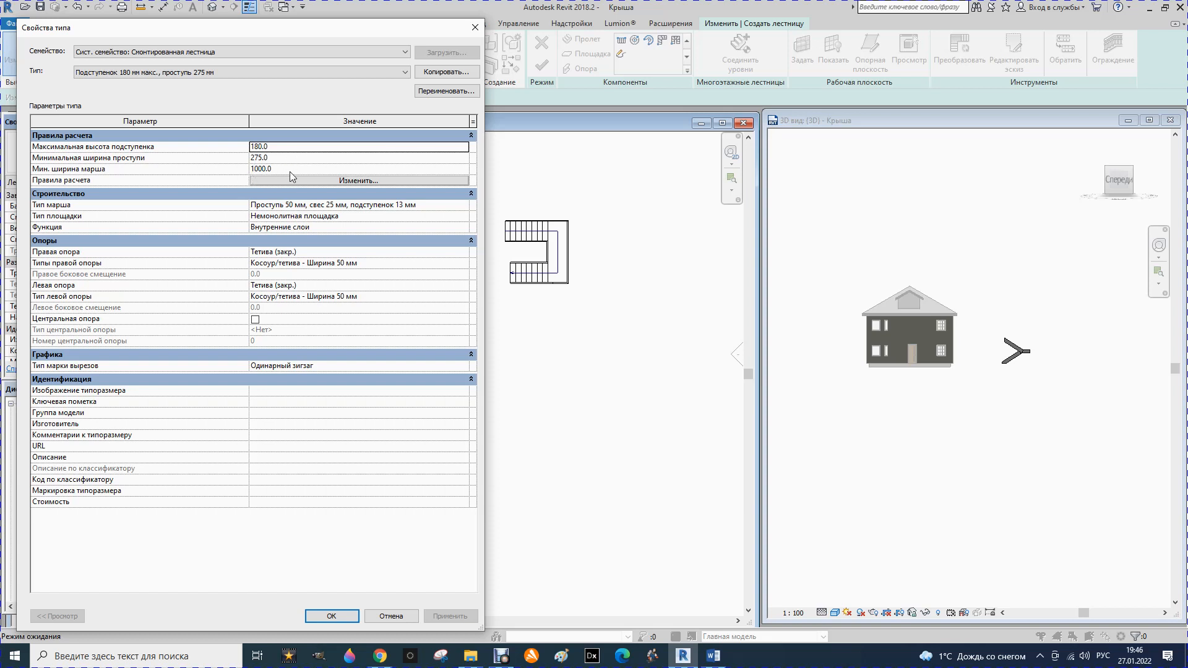
left_click(356, 181)
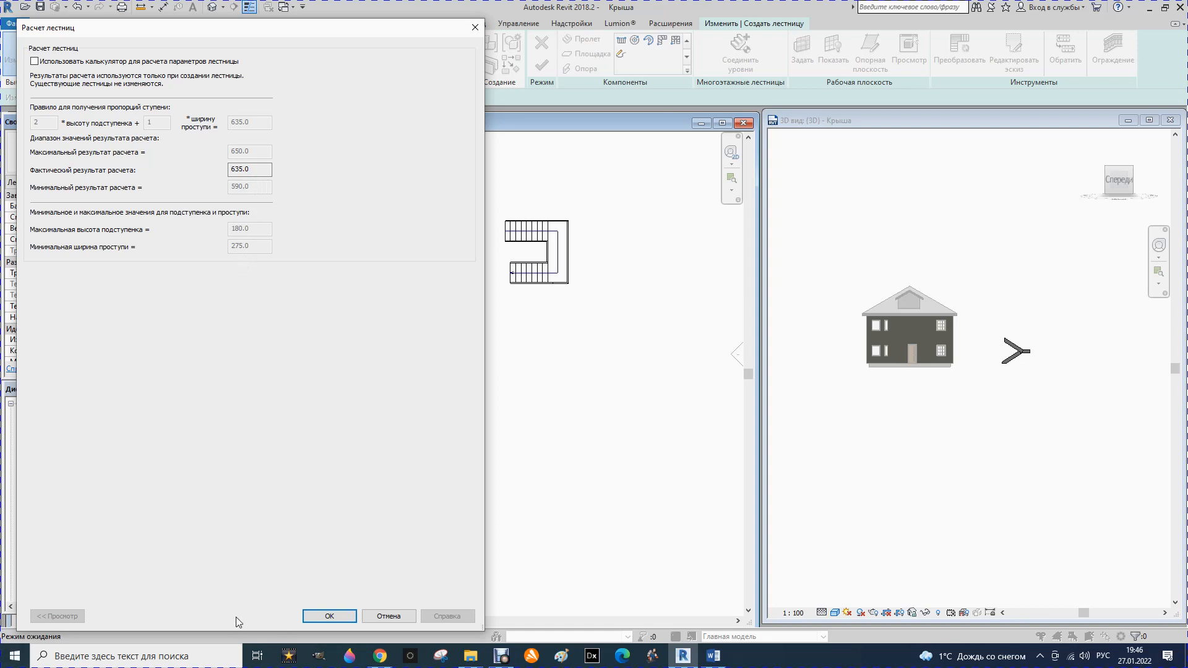
left_click(328, 617)
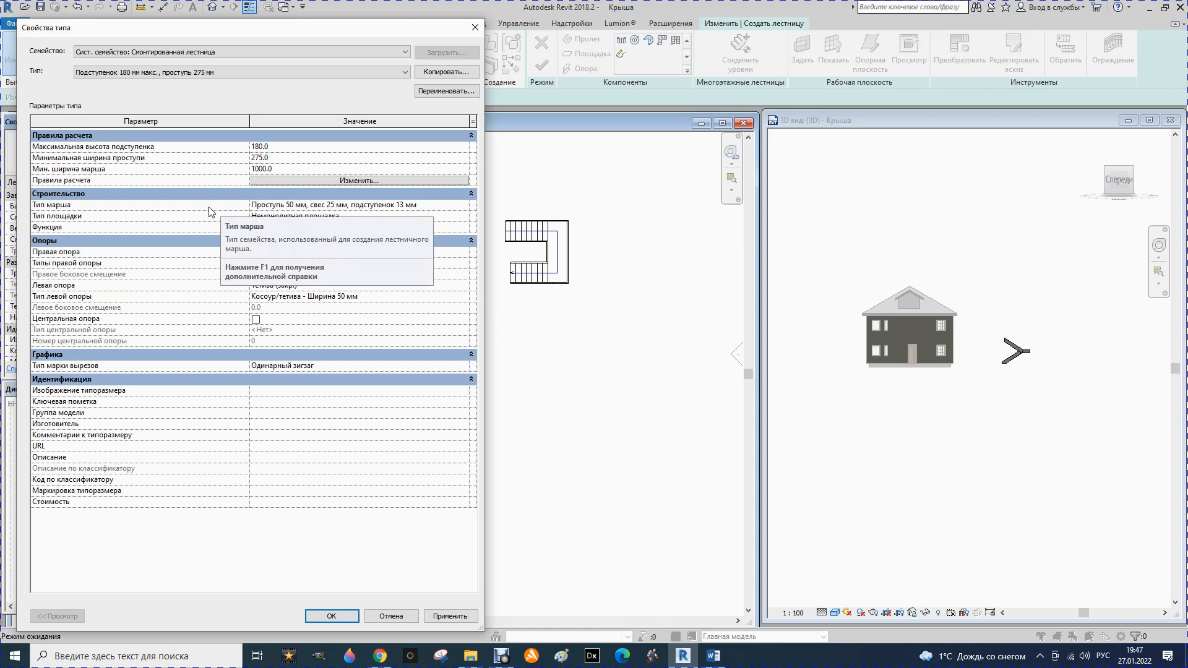
In the stair's run type properties, set the tread profile to М_Проступь лестницы
left_click(461, 207)
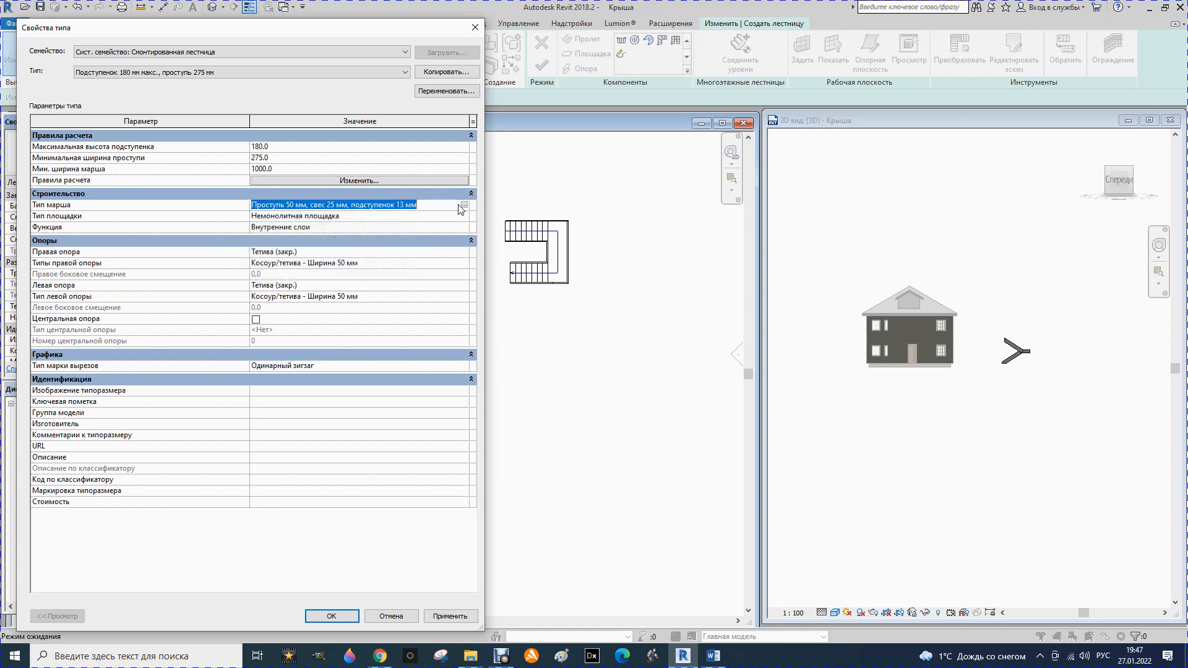
left_click(464, 206)
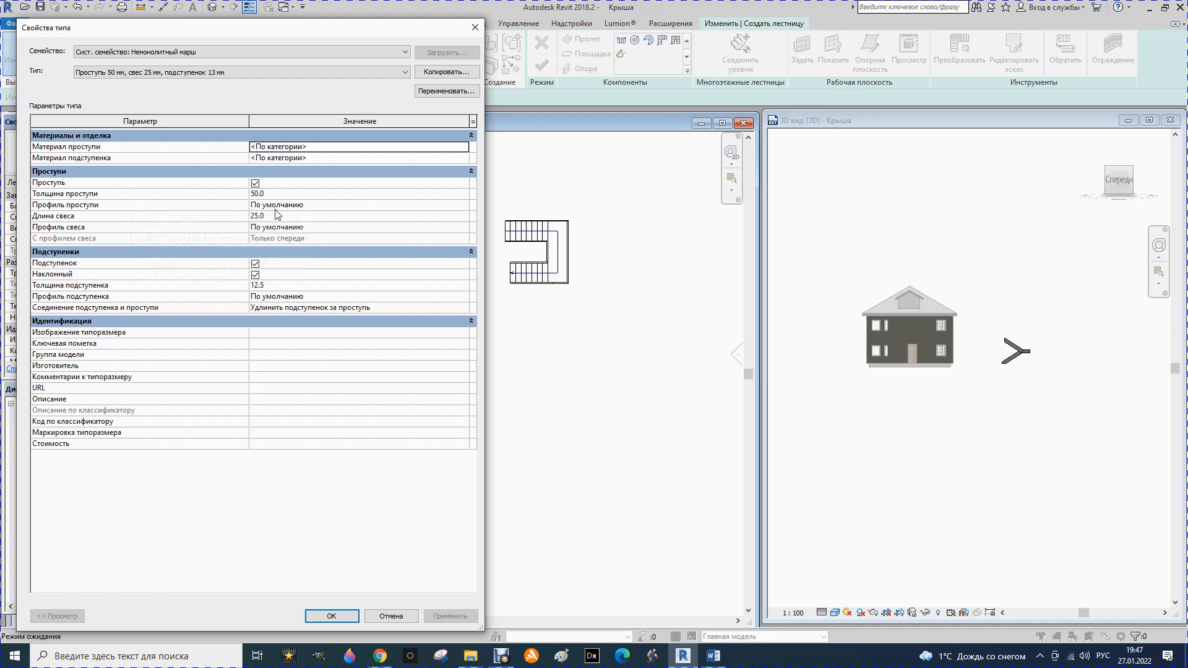
left_click(463, 206)
left_click(462, 205)
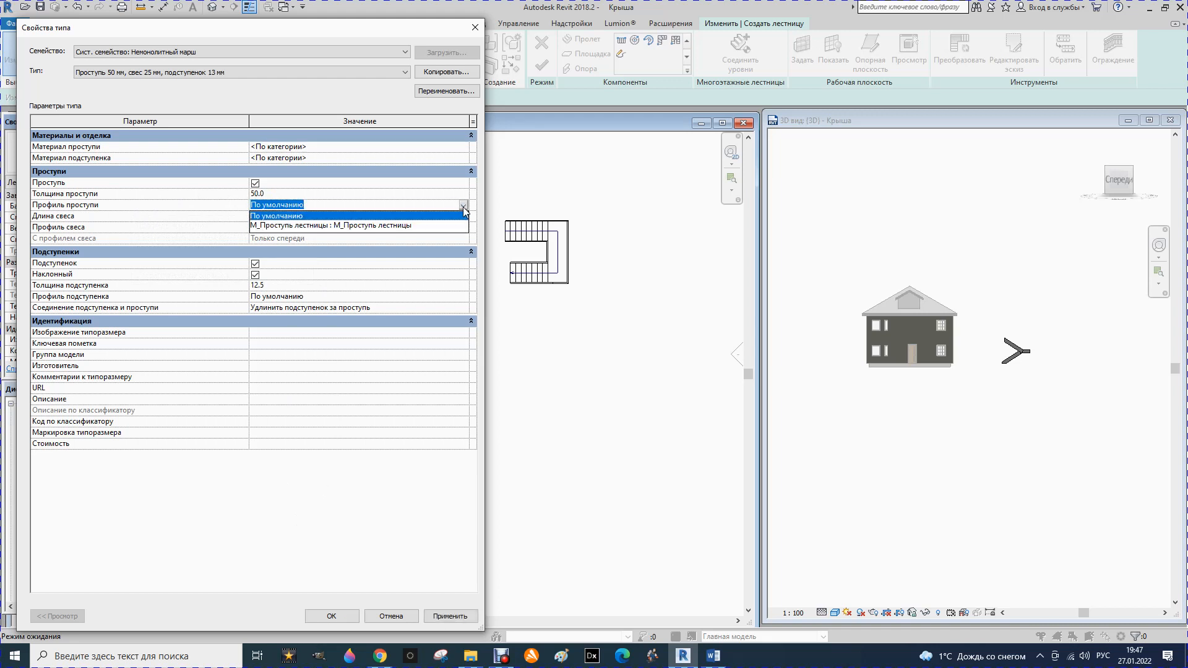
left_click(376, 225)
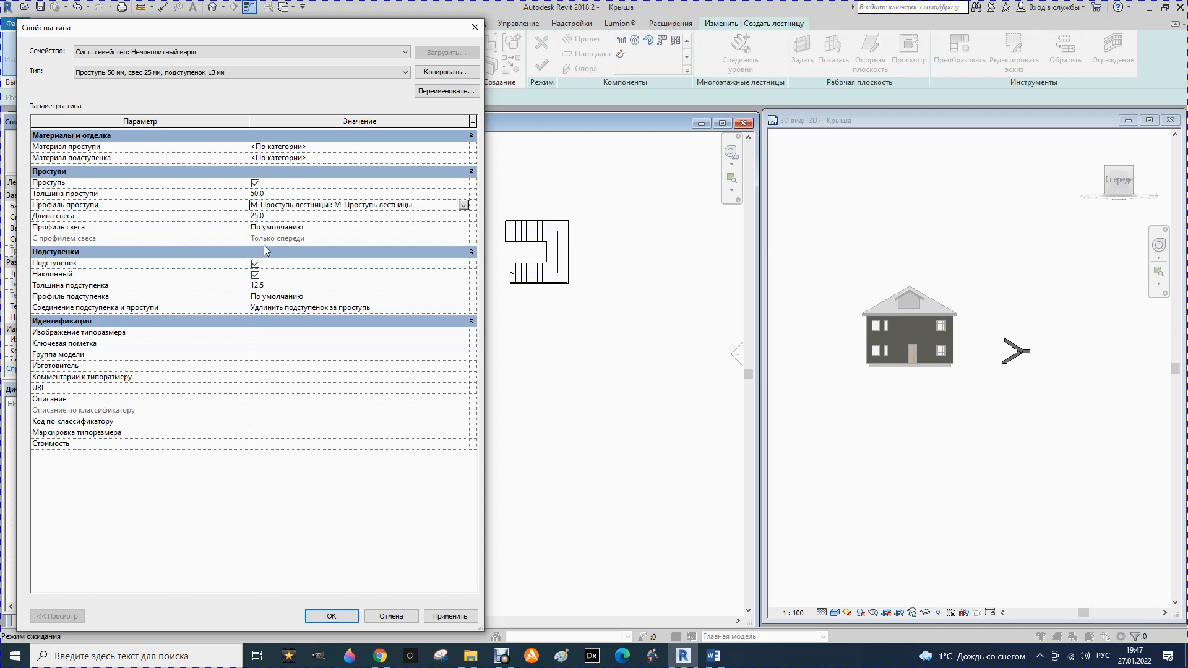
Set the run type's nosing profile to М_Свес на лестнице - Радиус : 30 мм, applied at the front, left and right
left_click(463, 227)
left_click(463, 228)
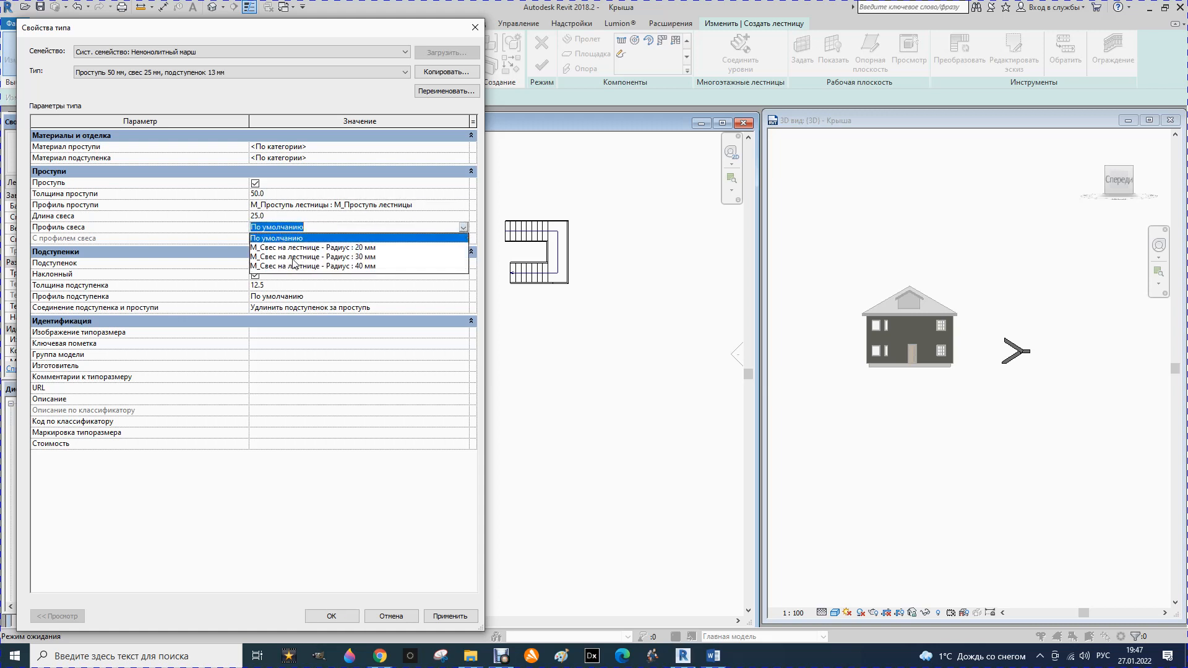
left_click(297, 257)
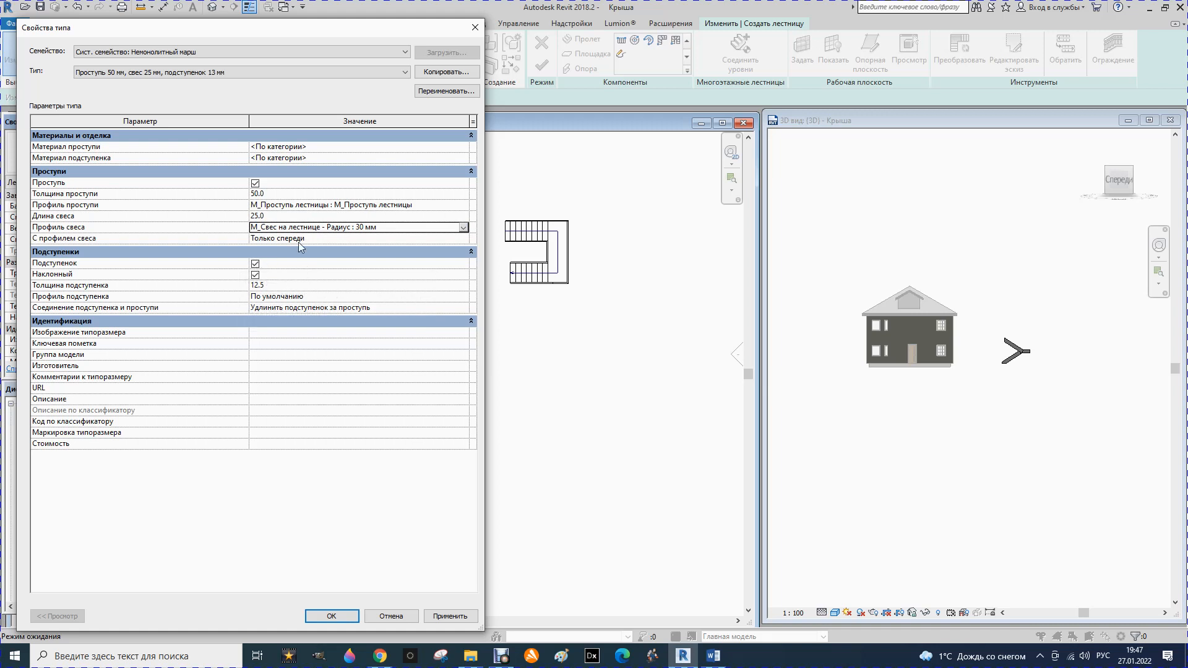
left_click(463, 239)
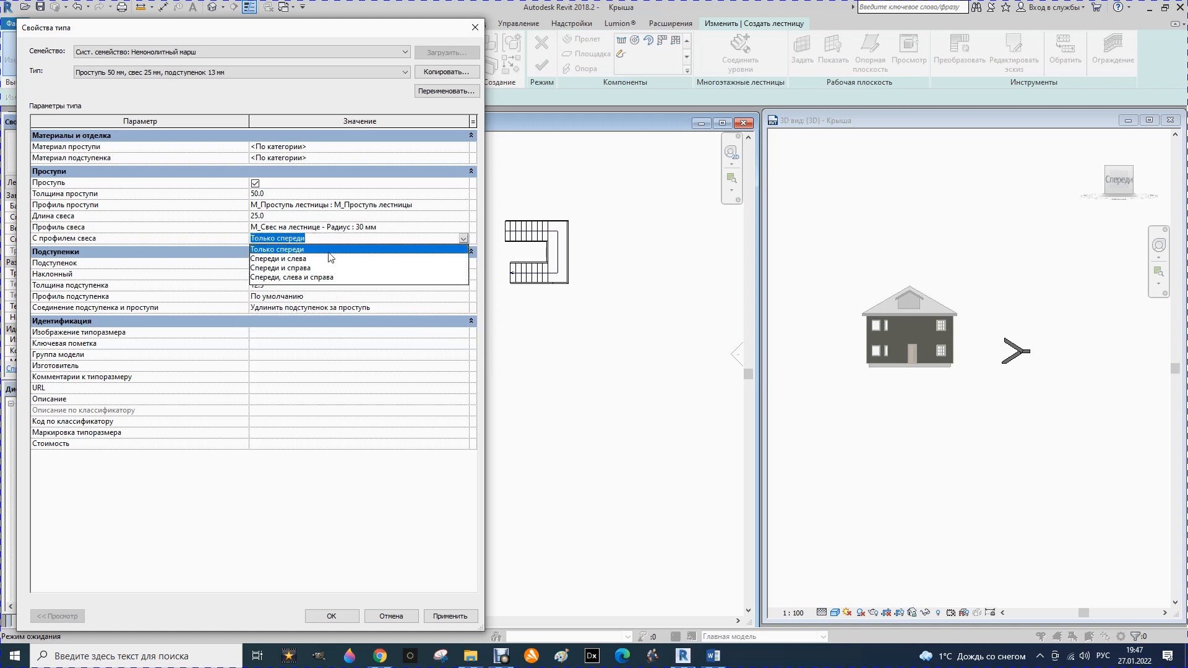
left_click(280, 278)
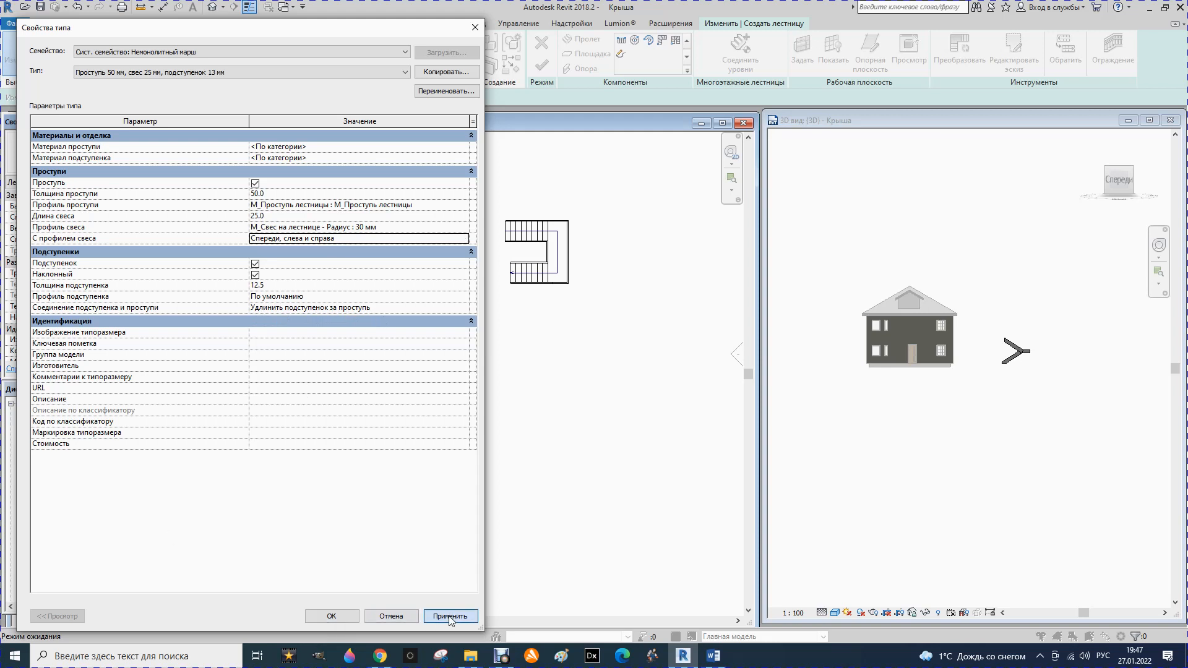
left_click(340, 617)
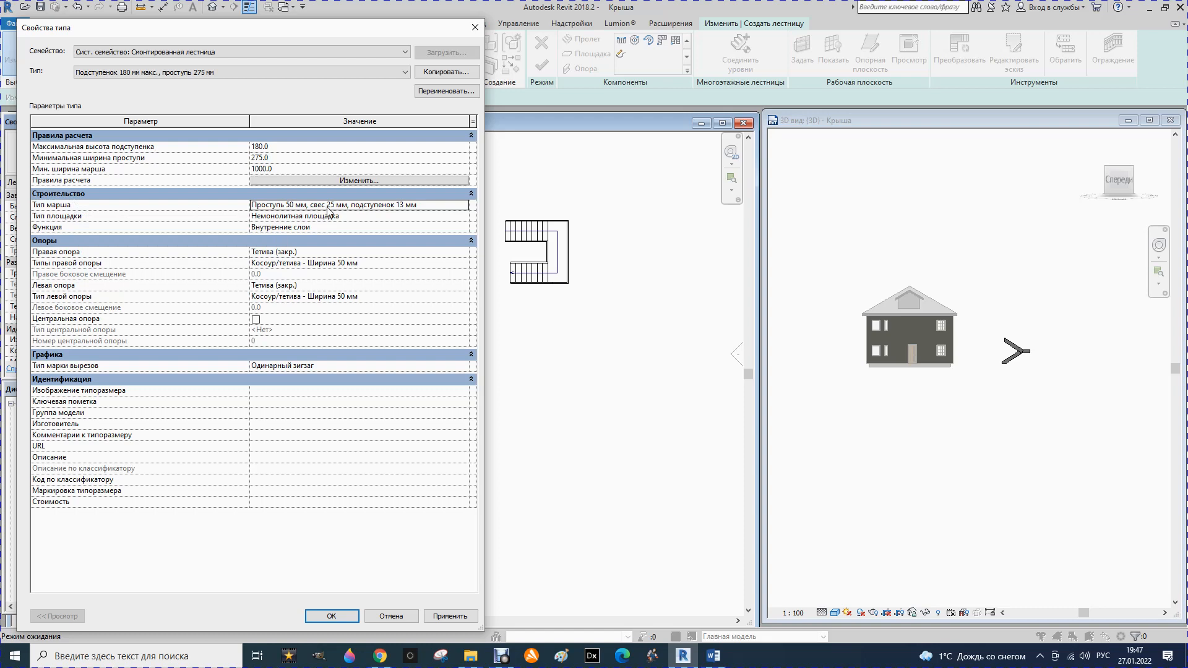
Examine the type properties of the stair's non-monolithic landing and its right support
left_click(358, 216)
left_click(466, 216)
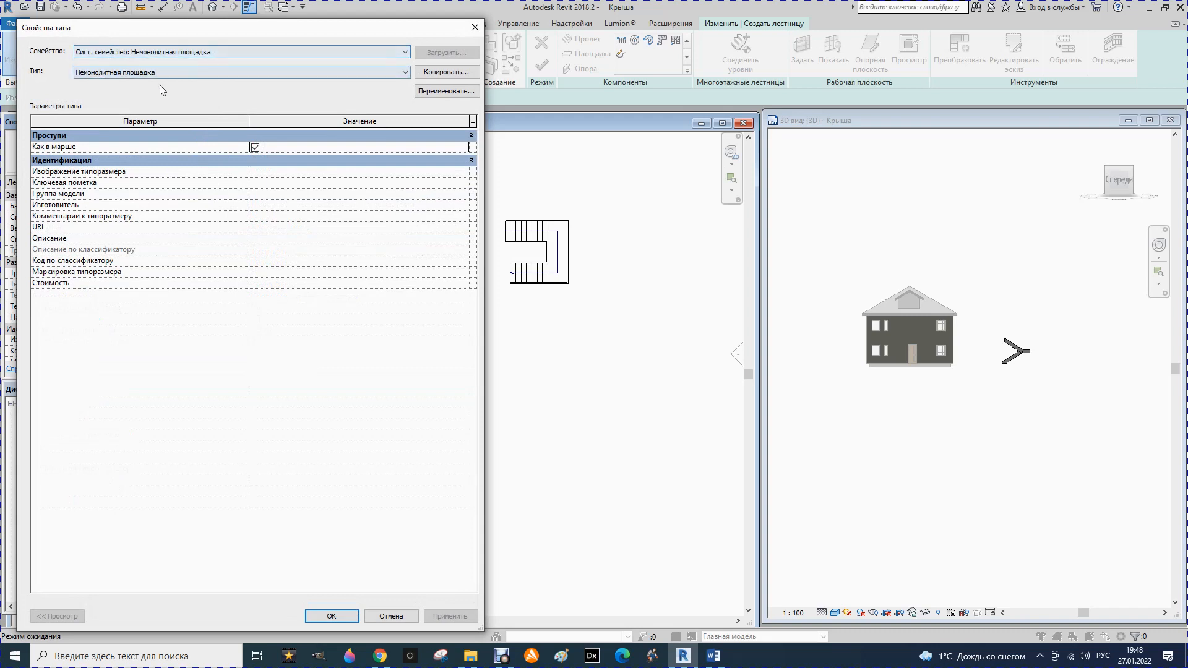
left_click(328, 618)
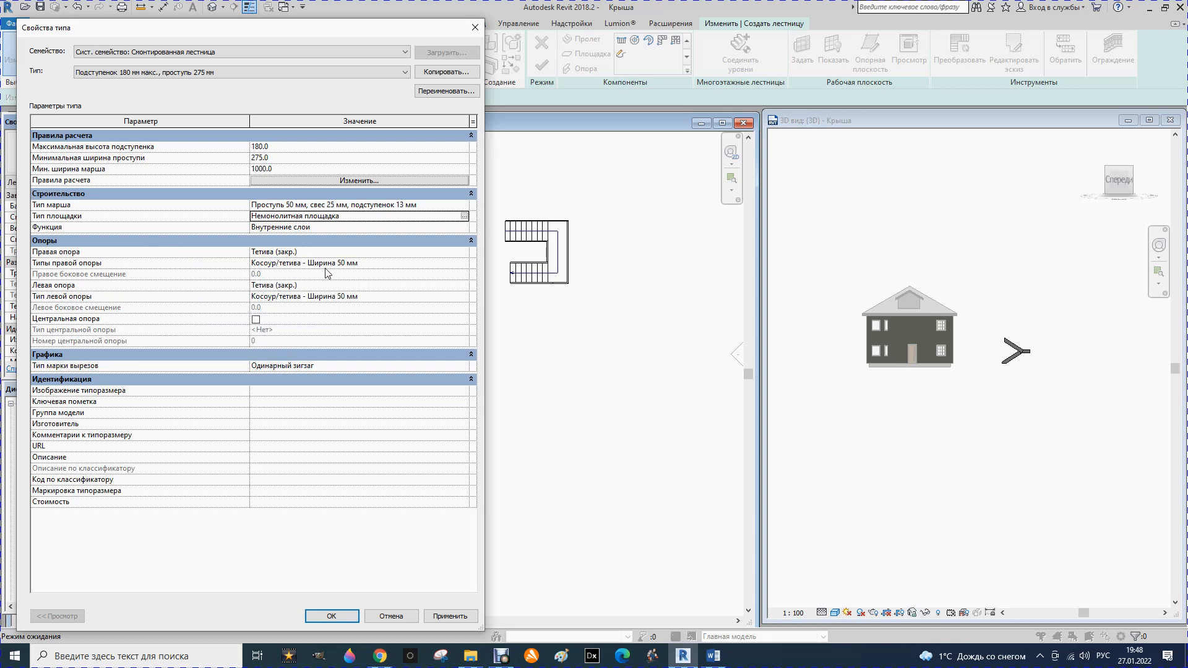
left_click(465, 264)
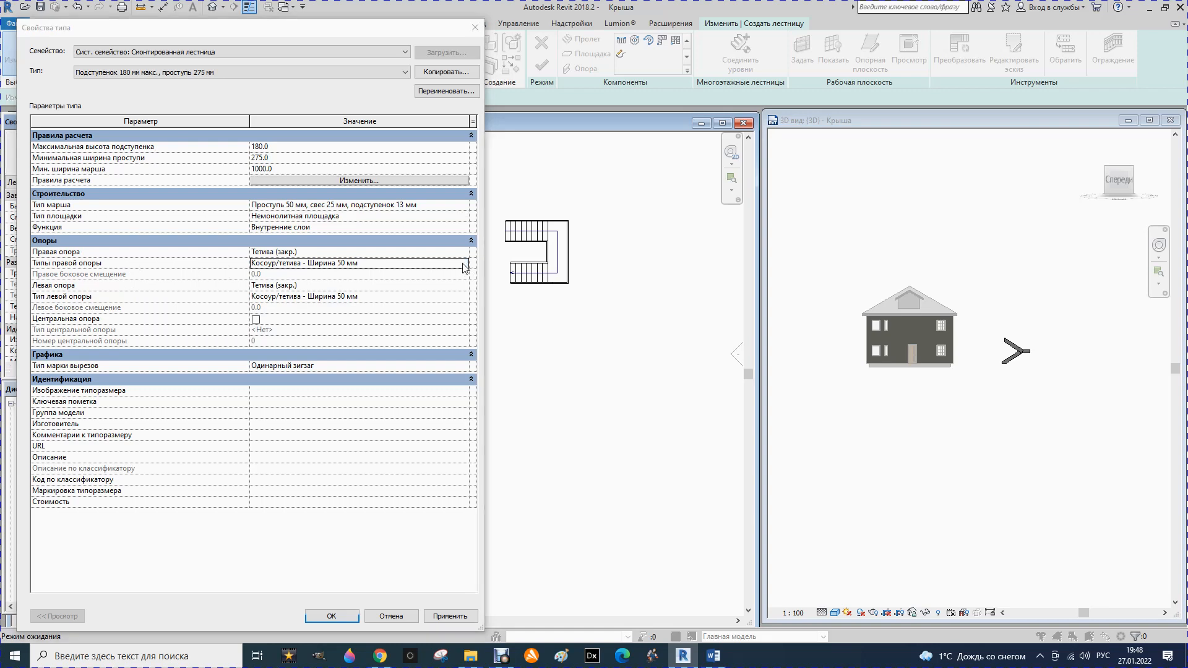
left_click(464, 263)
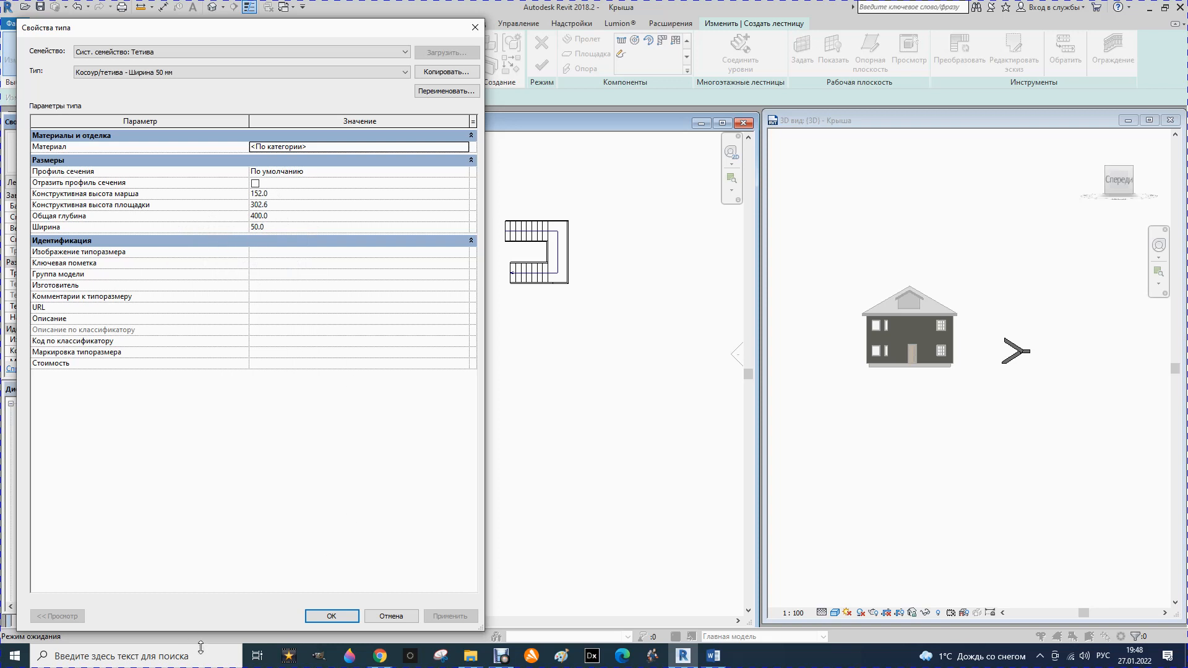
left_click(326, 615)
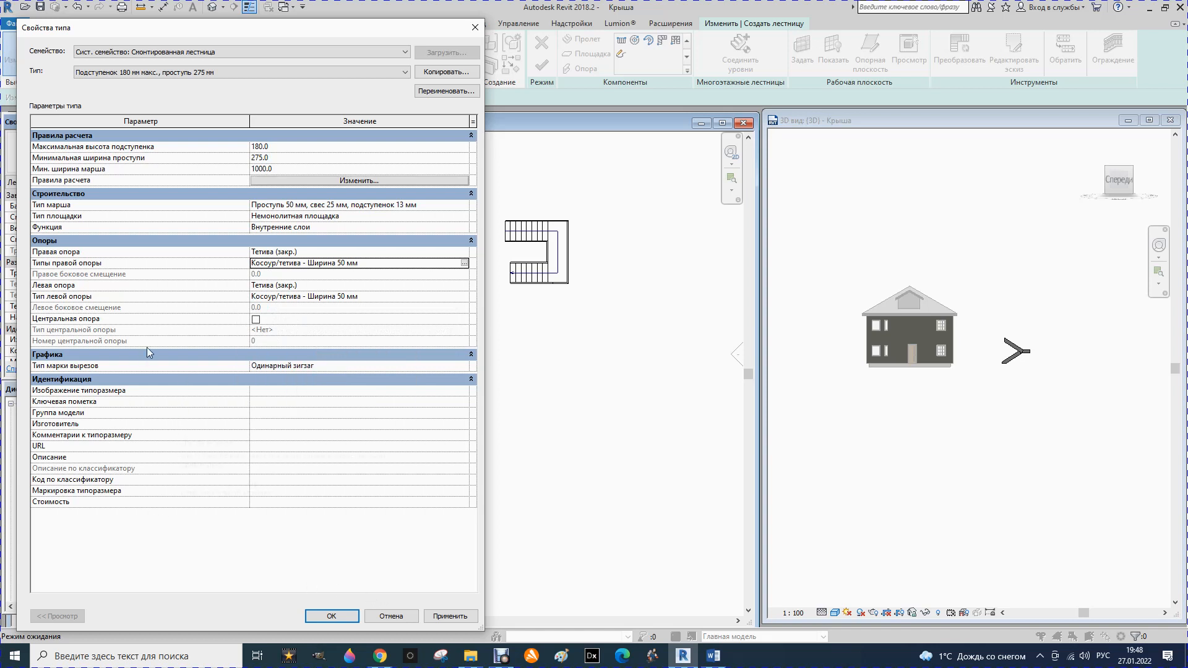
Apply the stair type settings and finish the staircase
left_click(446, 619)
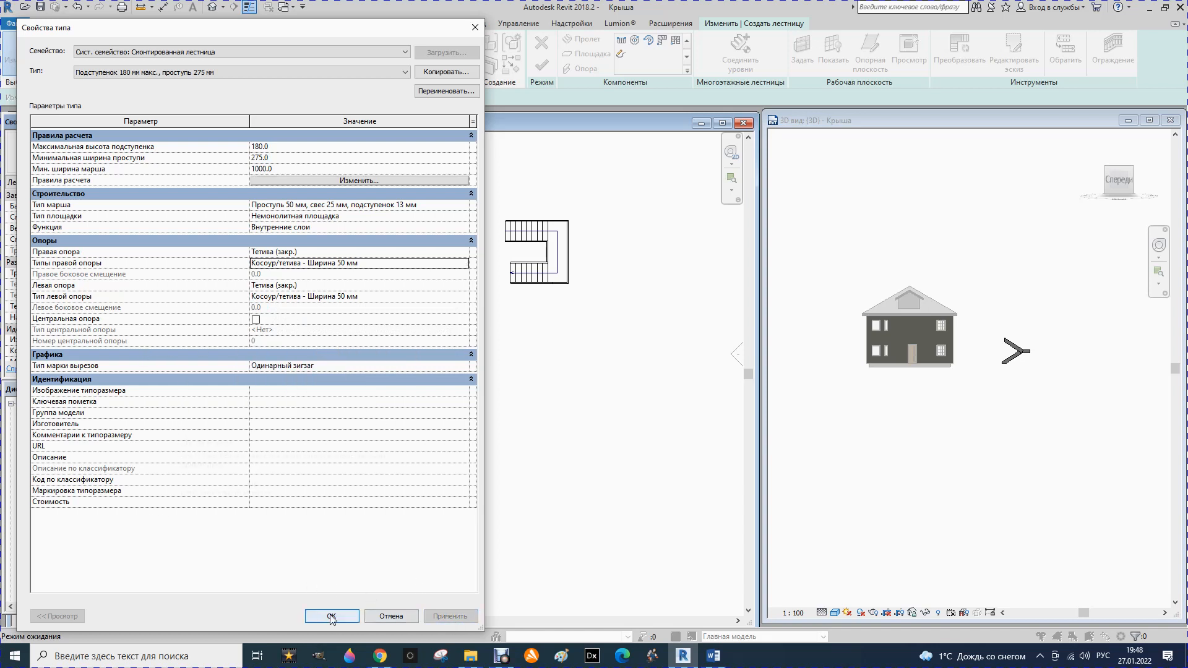
left_click(328, 616)
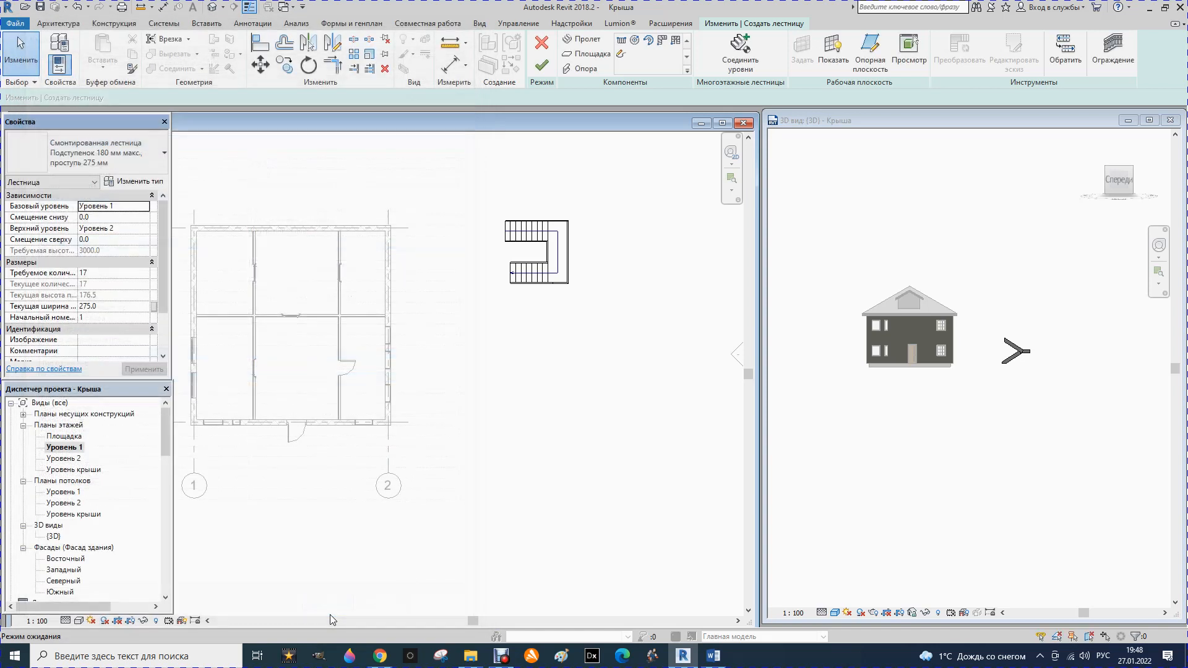
left_click(541, 65)
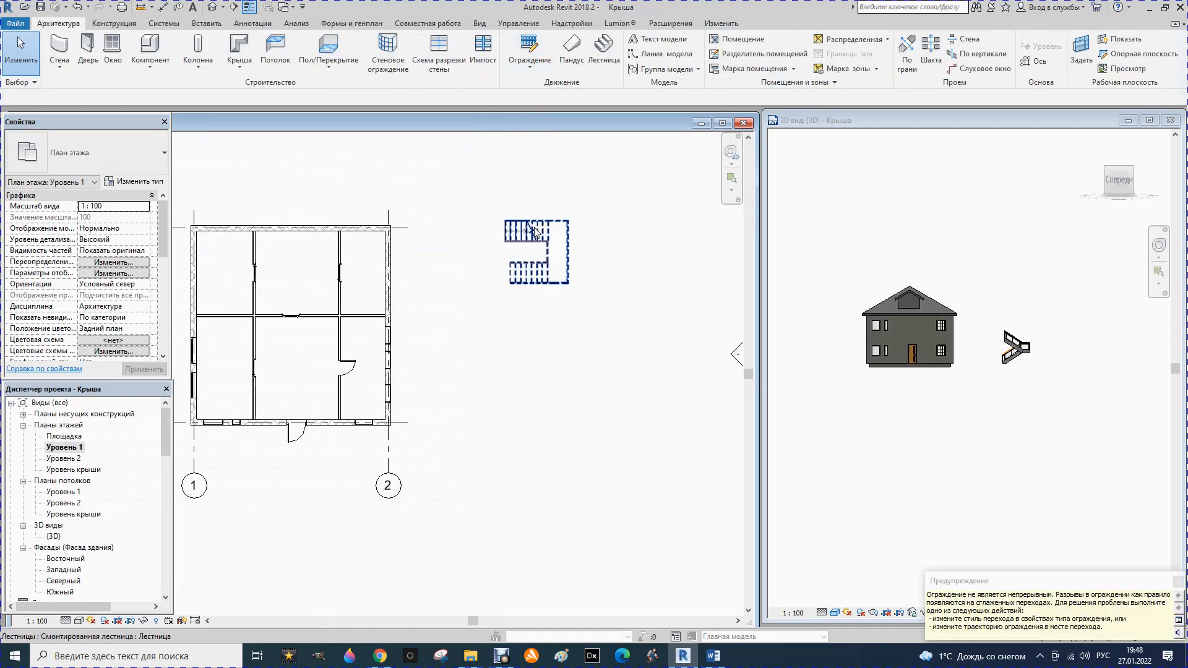
scroll(1017, 353, "up", 5)
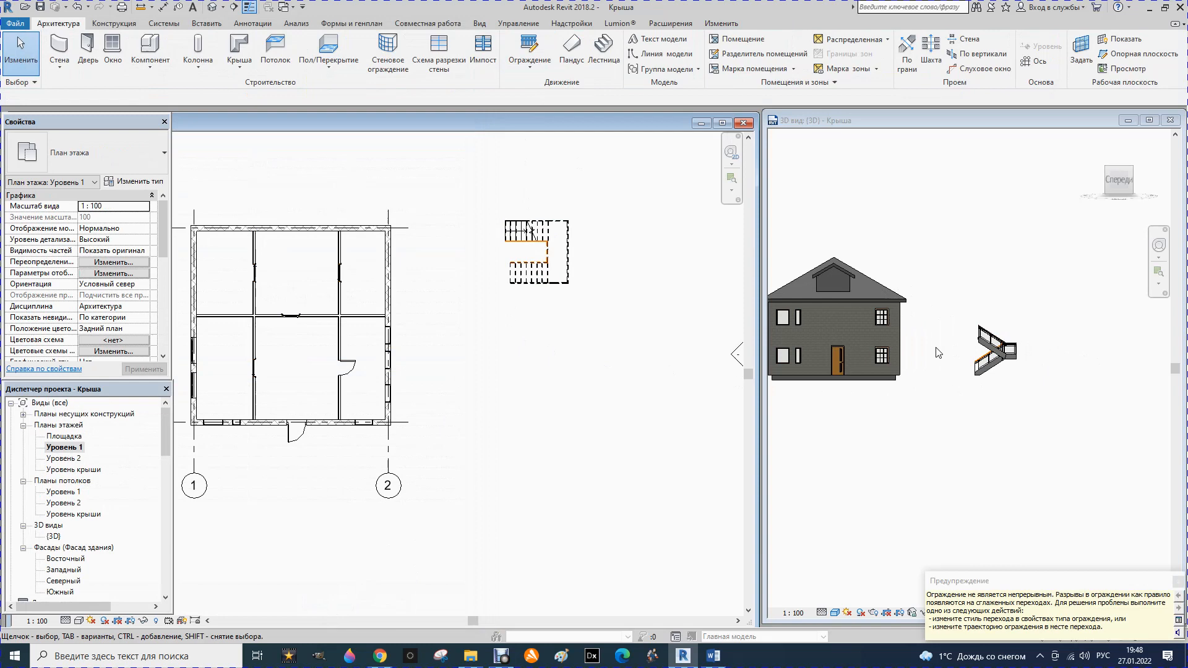
Examine the U-shaped stair's instance properties and its components in edit mode, keeping its settings unchanged
scroll(1040, 360, "up", 4)
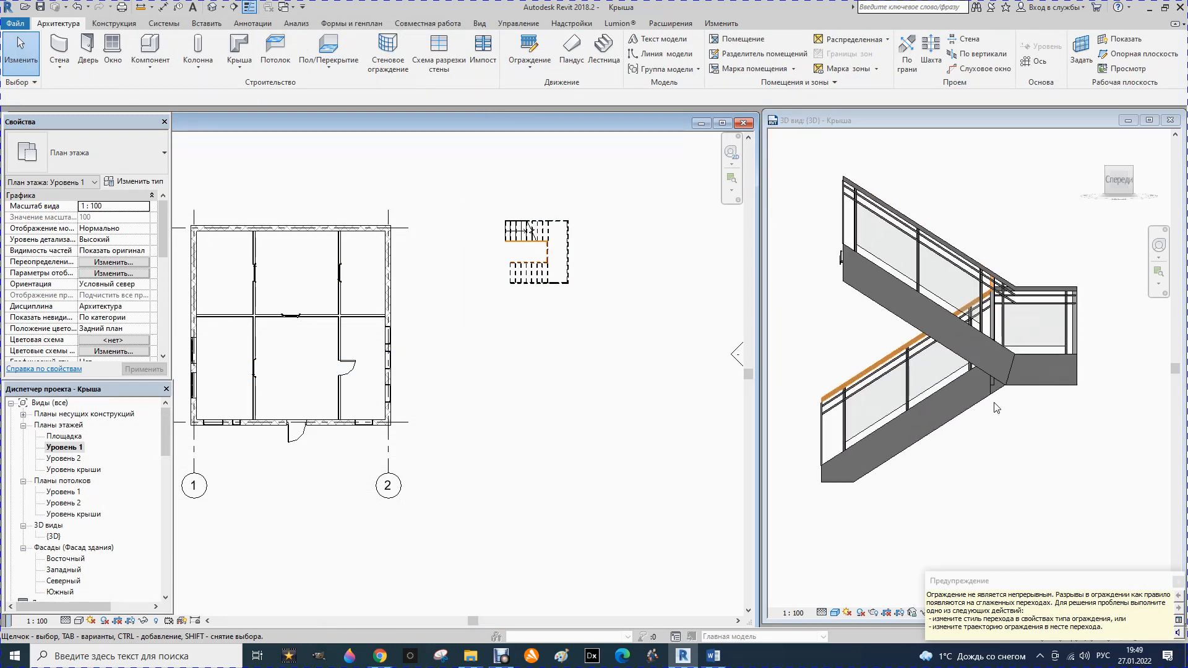
left_click(924, 441)
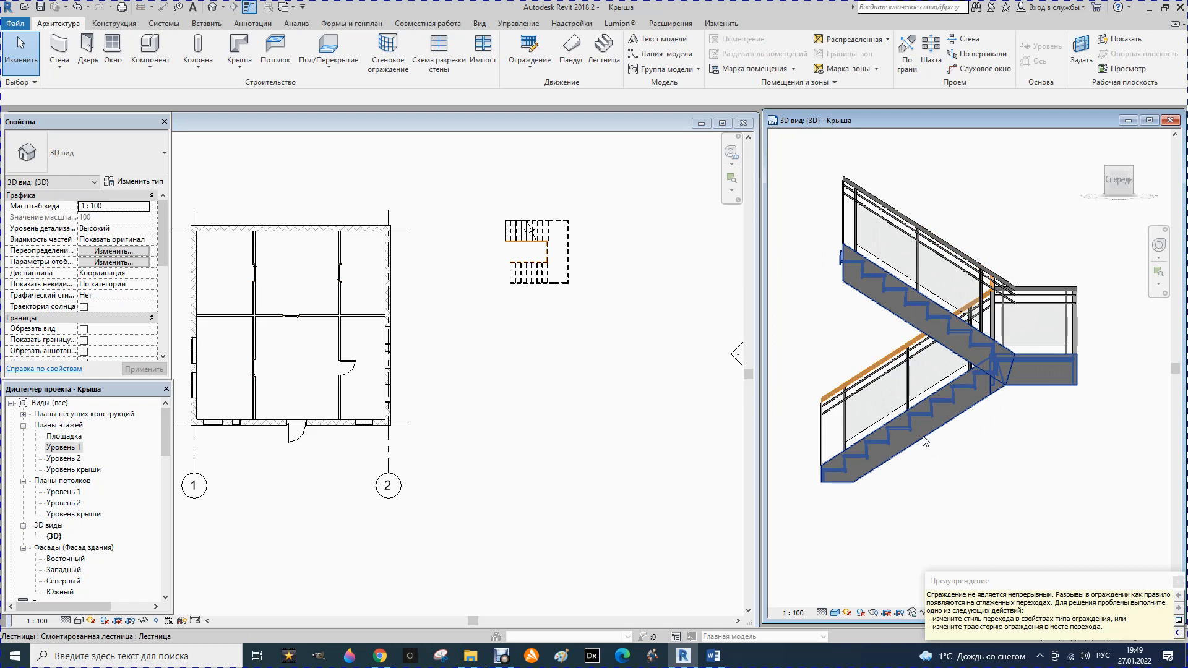
left_click(919, 443)
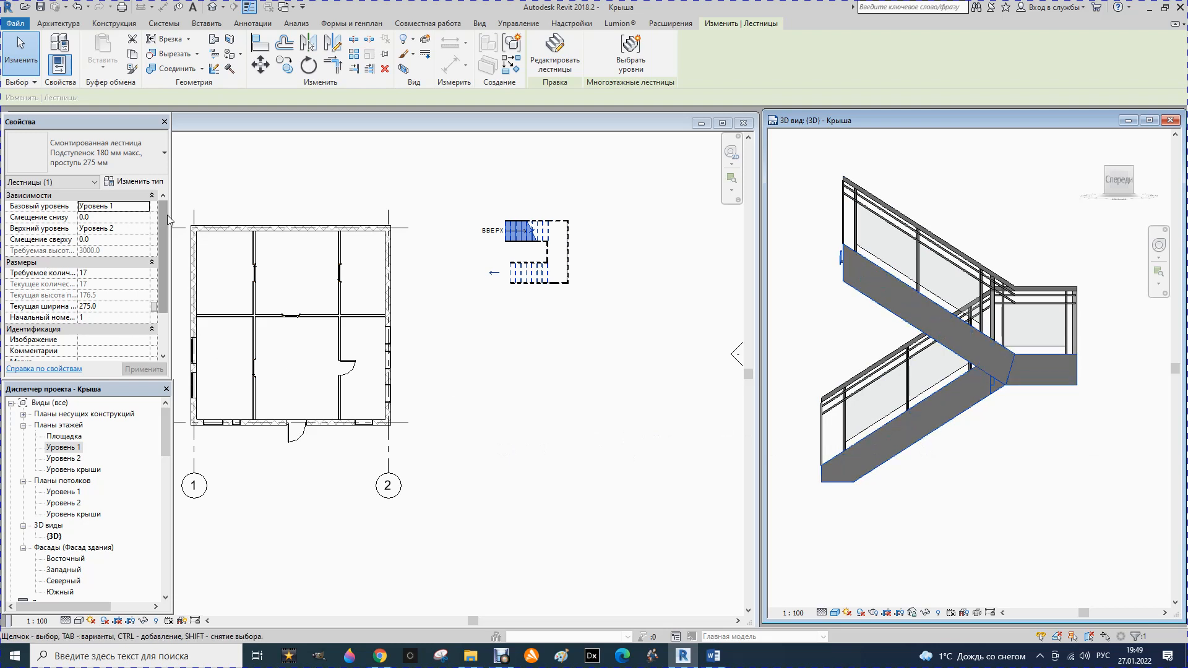
left_click_drag(165, 227, 168, 278)
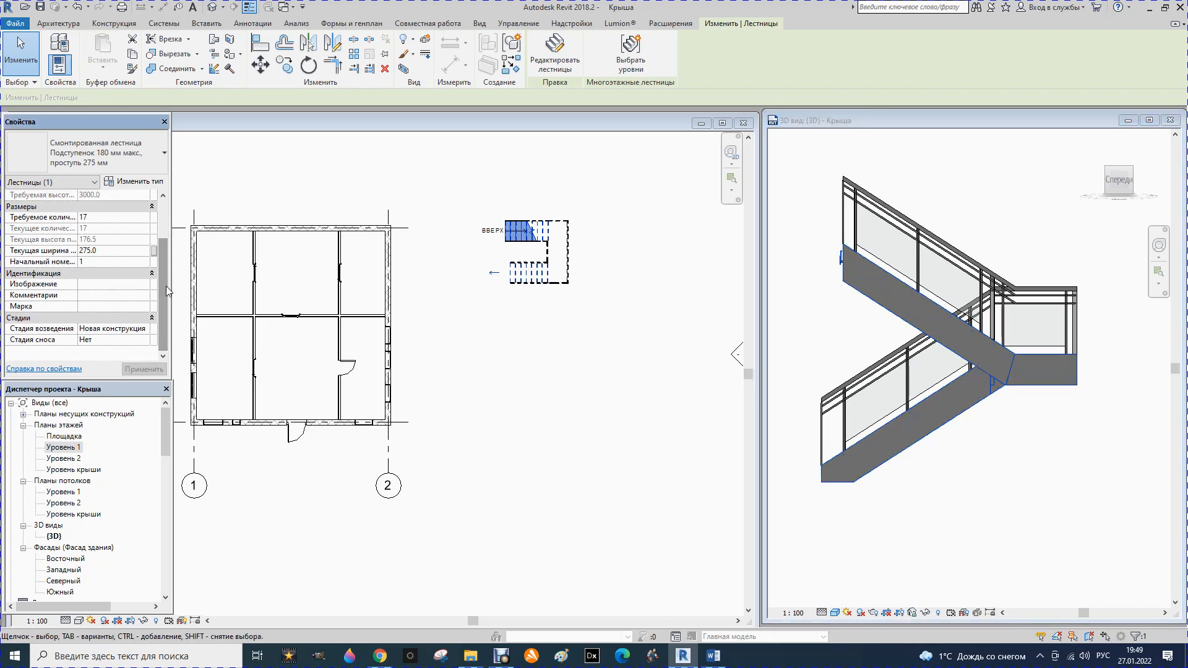
left_click_drag(162, 317, 162, 286)
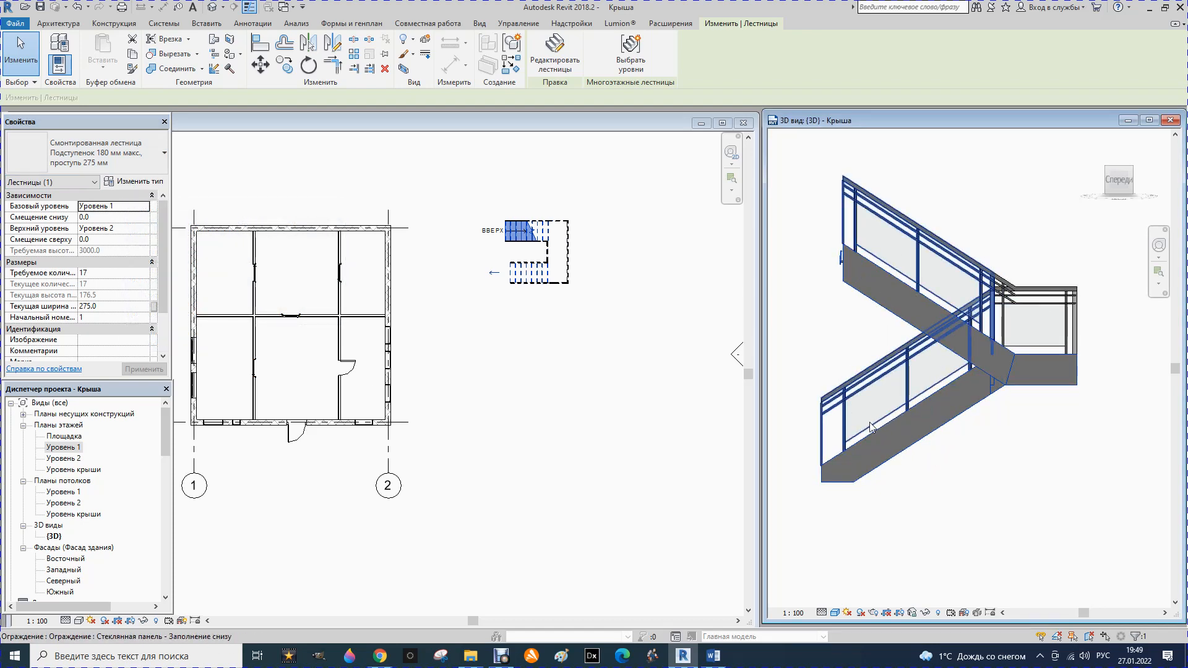
scroll(878, 417, "down", 5)
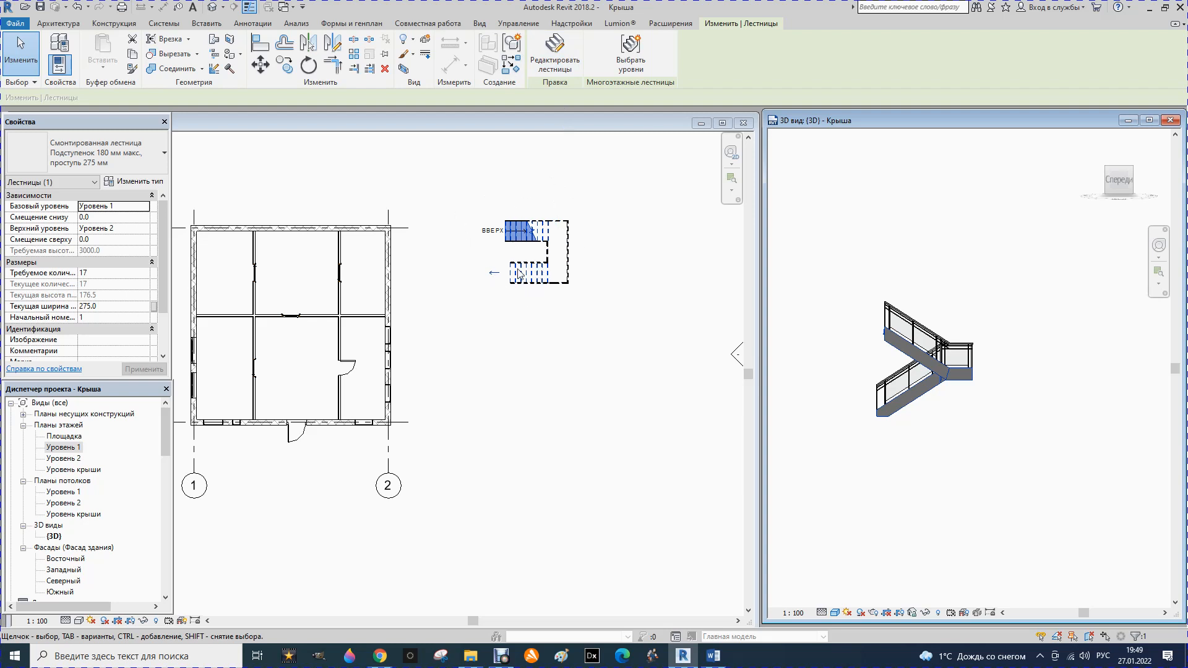
left_click(563, 61)
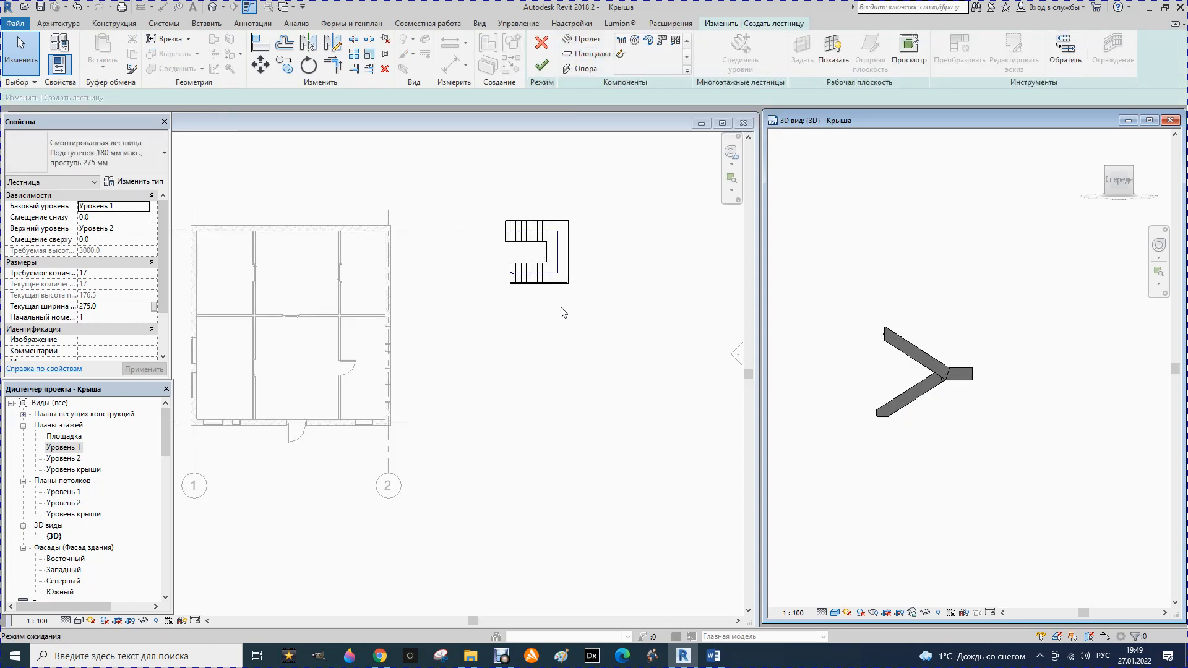
left_click(542, 64)
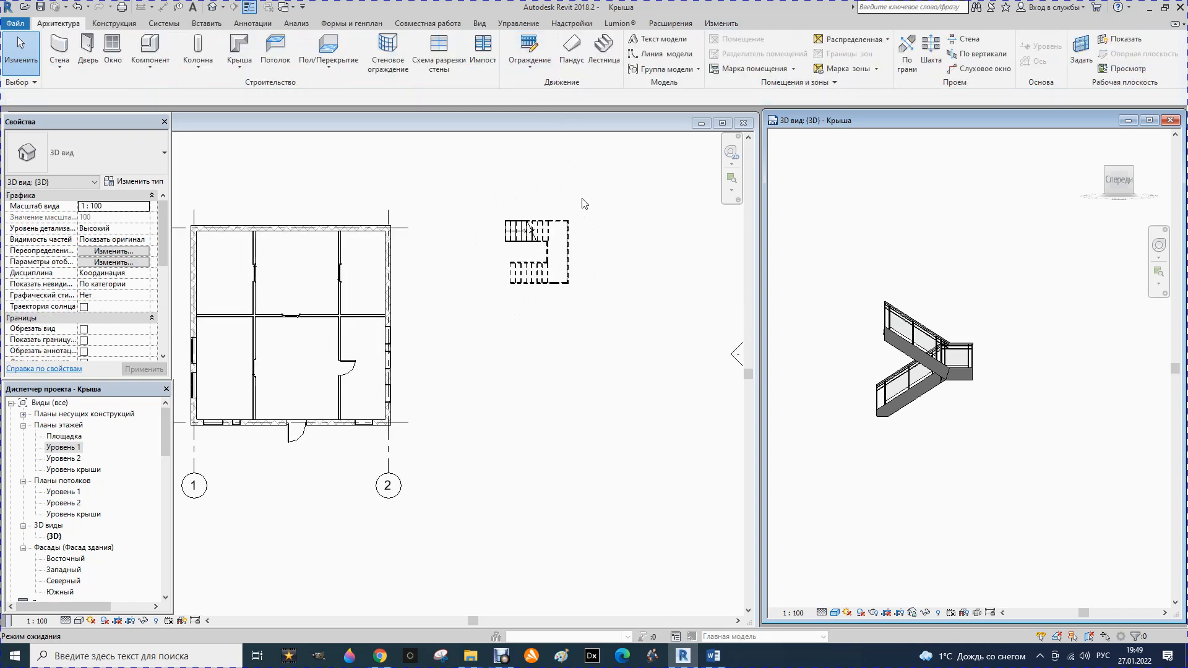
Start a new stair on Level 1 and draw a full-step spiral run of about 700 mm radius beside the U-shaped stair
scroll(1087, 224, "down", 1)
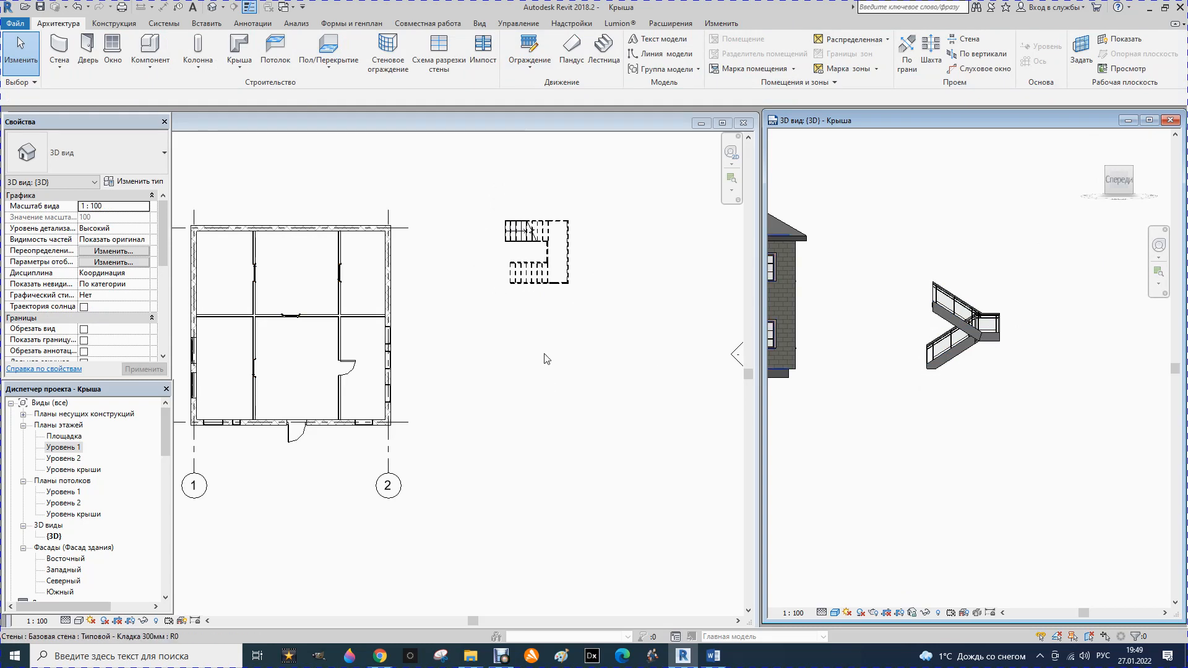
scroll(546, 358, "up", 1)
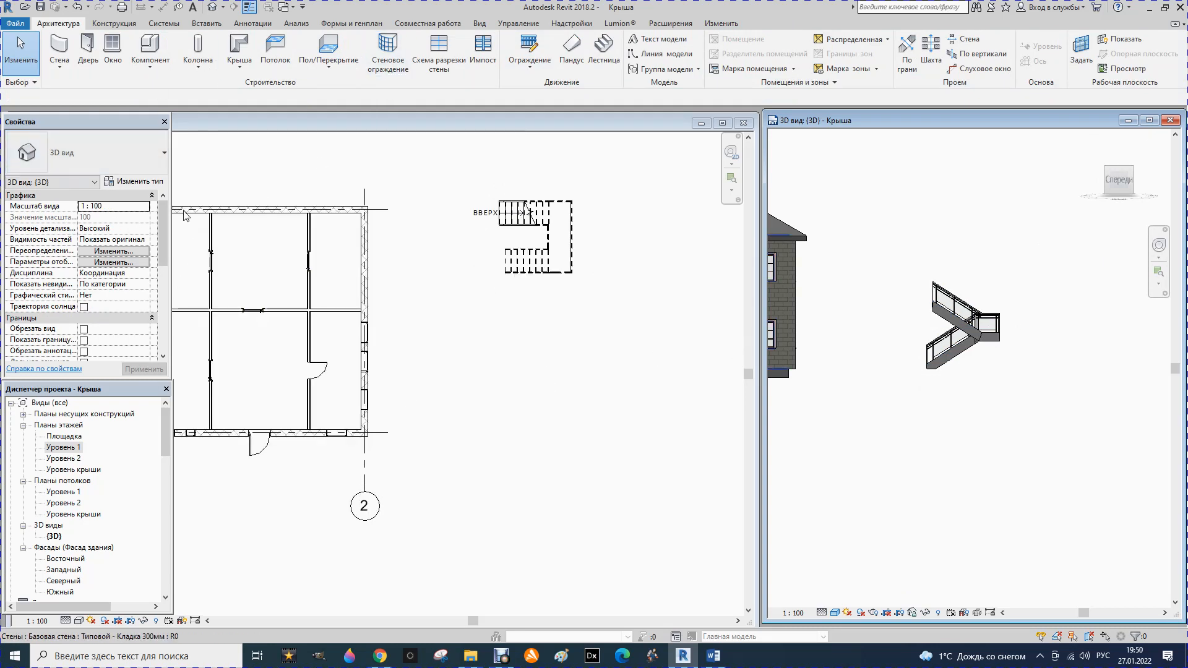
left_click(604, 50)
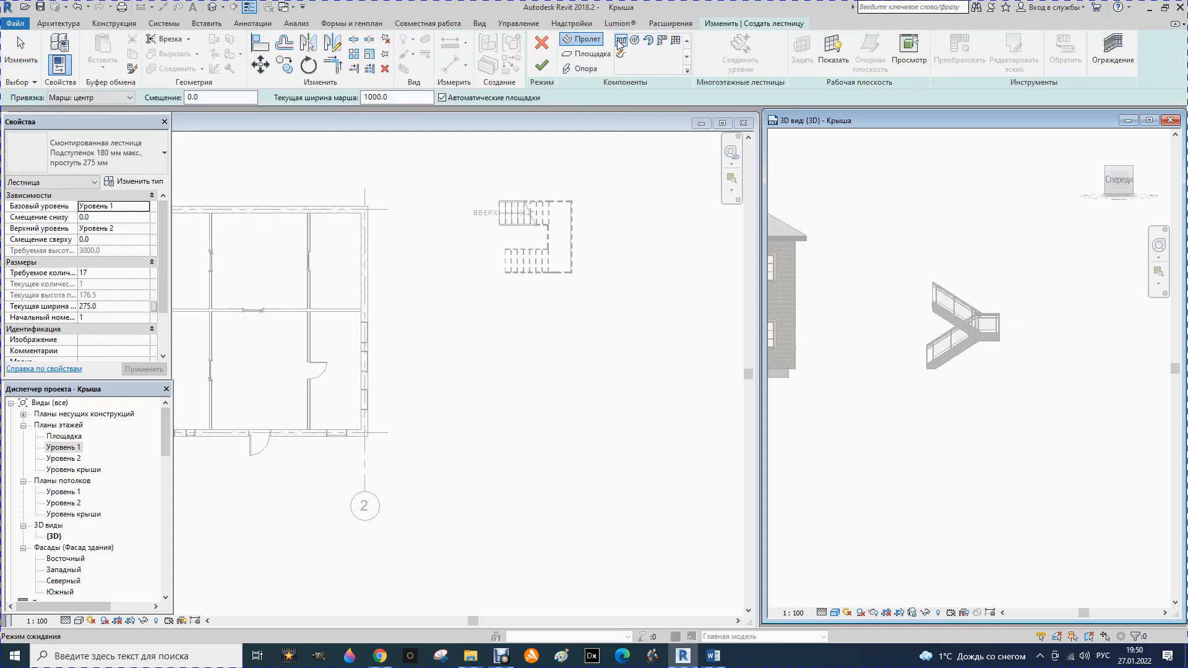
left_click(636, 40)
left_click(635, 242)
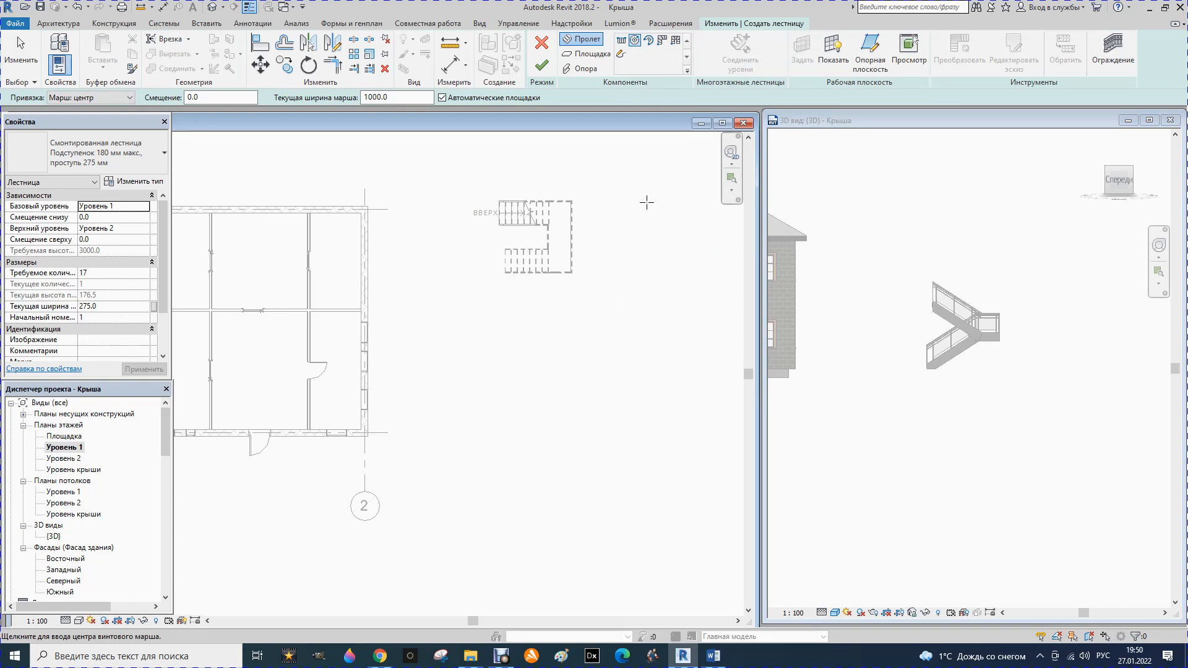
left_click(644, 221)
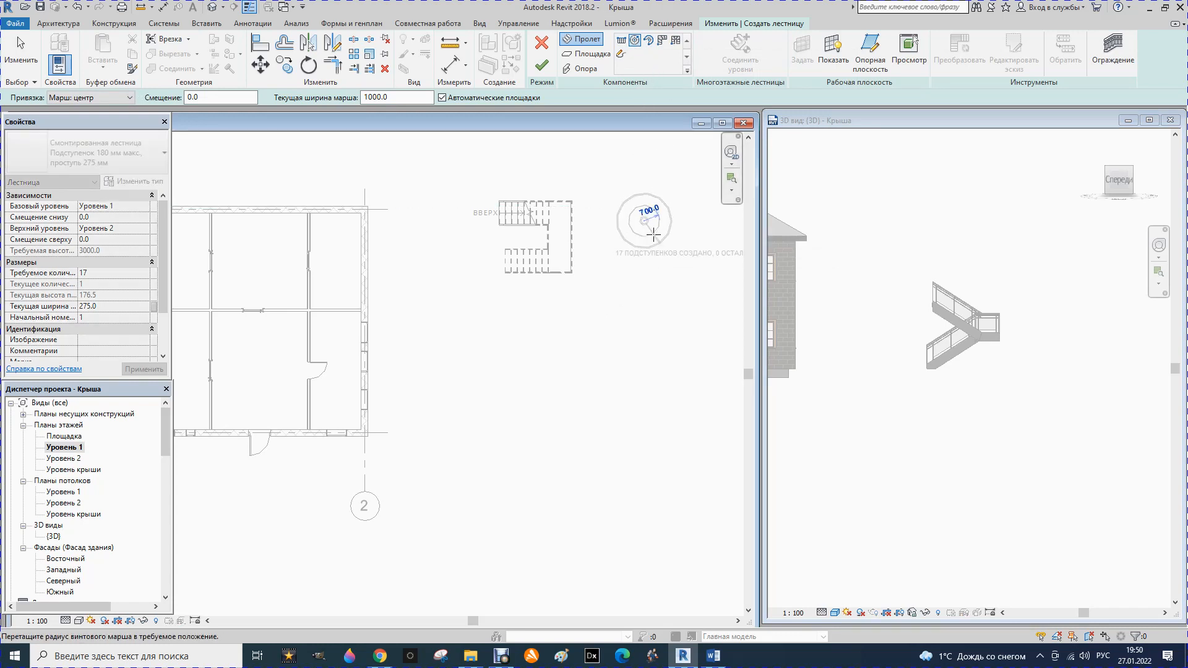
left_click(654, 232)
key("Escape")
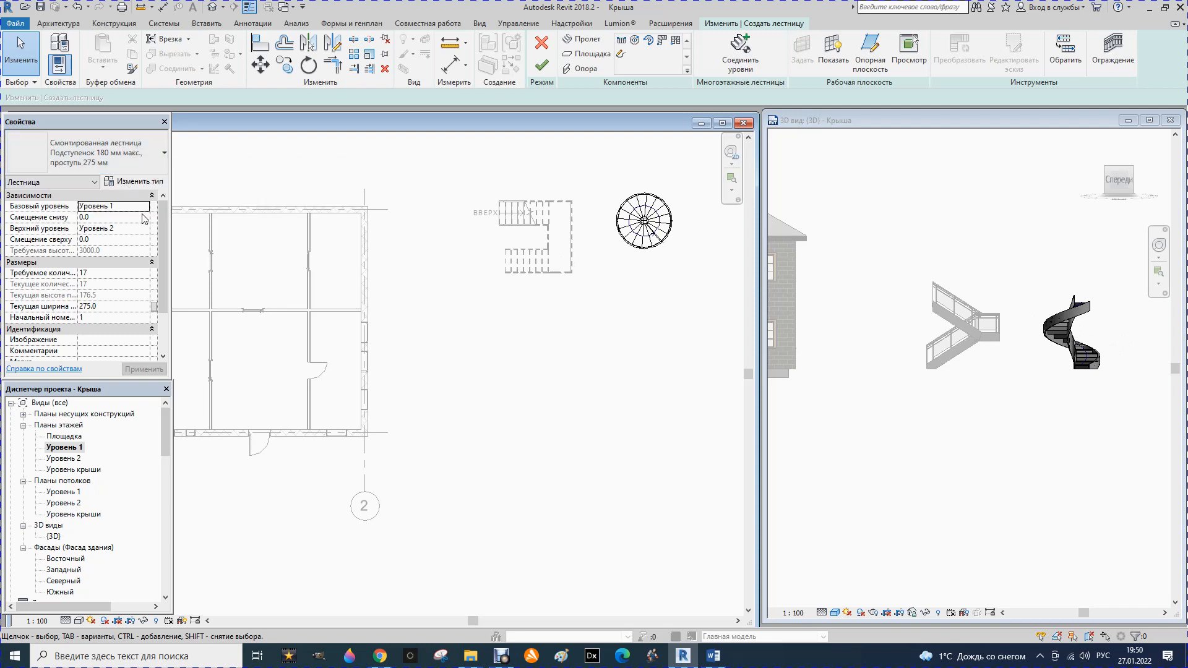
Enable the central support in the spiral stair's type properties and inspect the left support's type settings
left_click(123, 180)
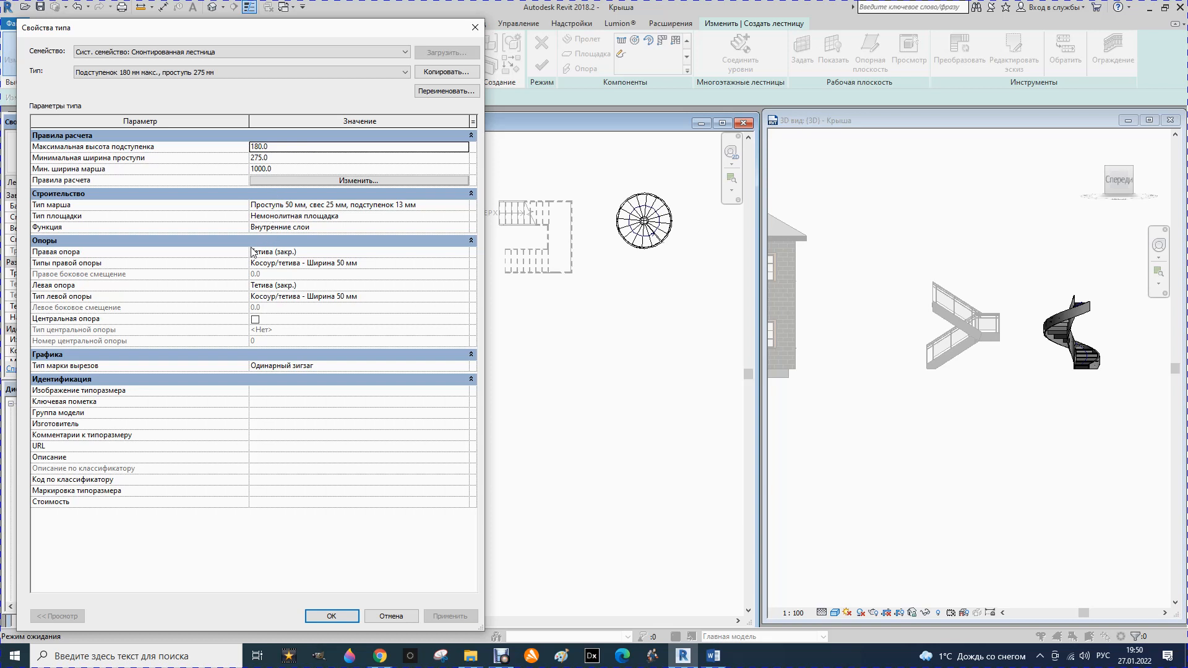
left_click(255, 319)
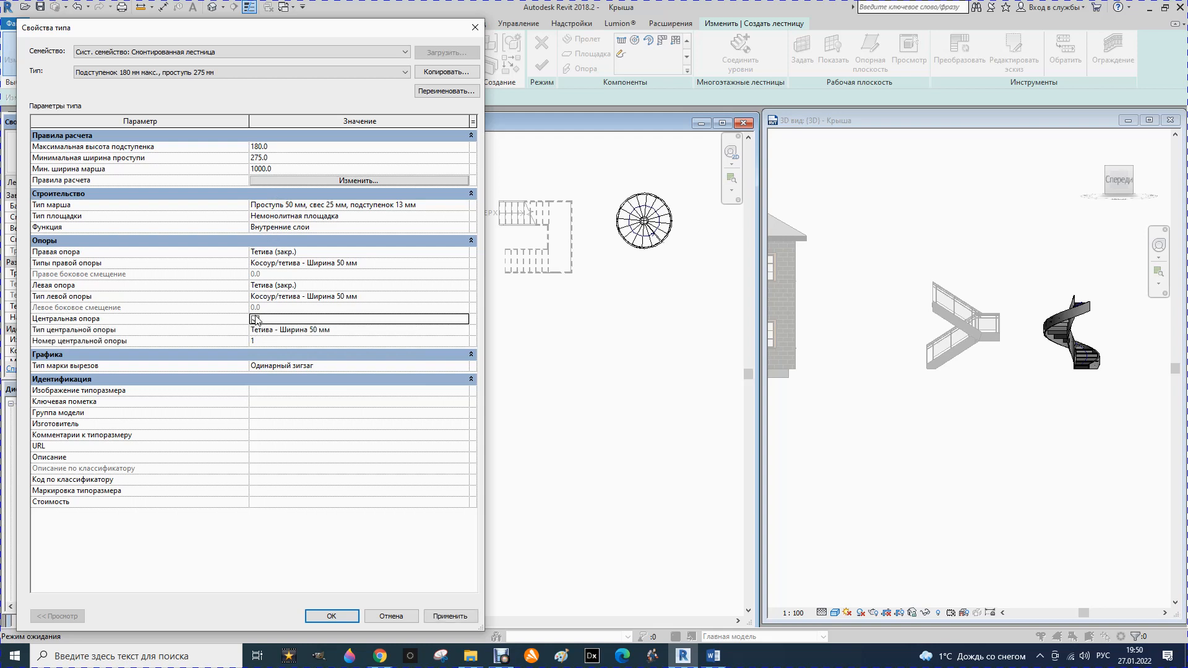
double_click(462, 298)
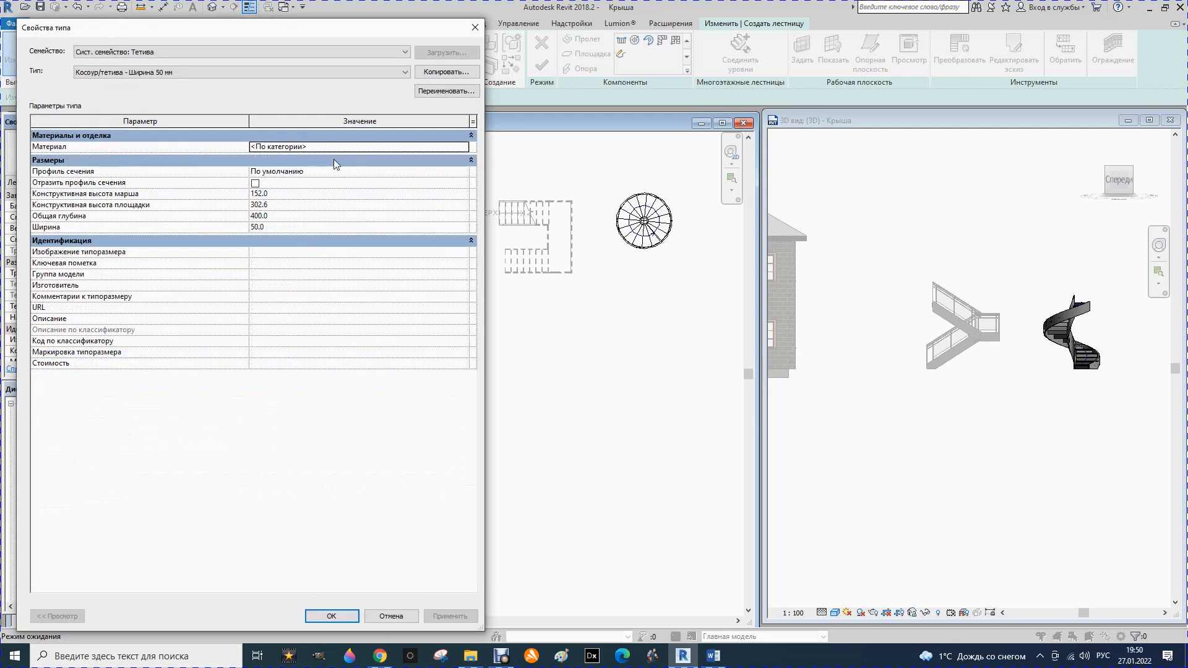
left_click(343, 614)
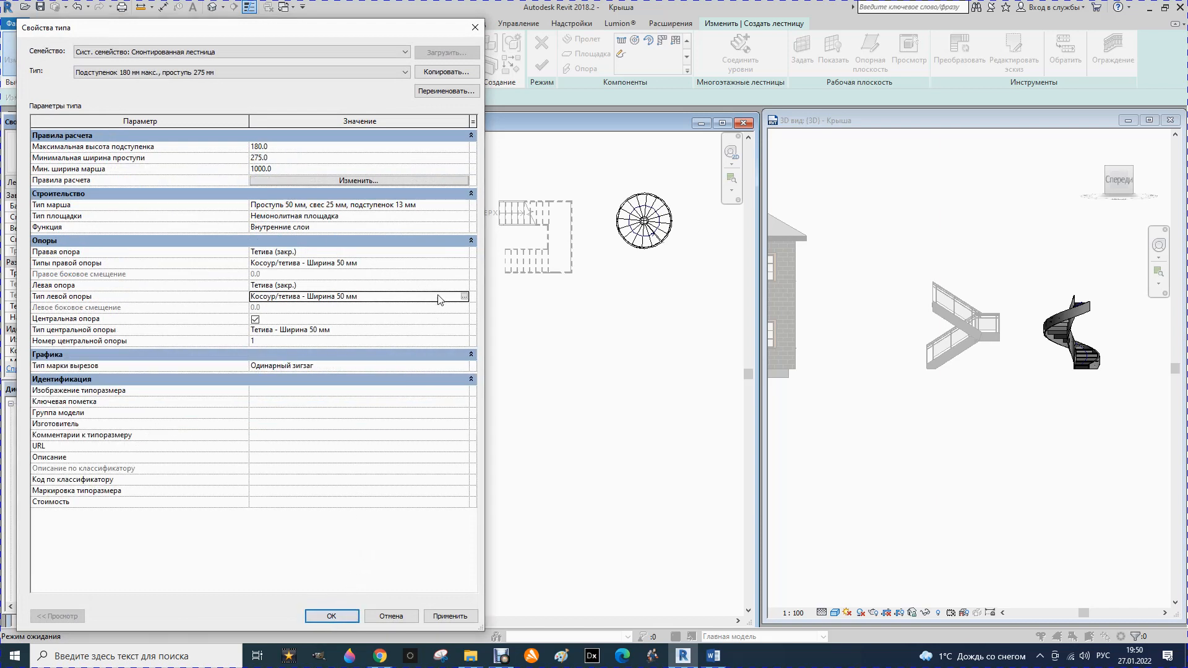
Set both the right and left supports of the stair type to Нет and apply the type settings
left_click(463, 286)
left_click(464, 286)
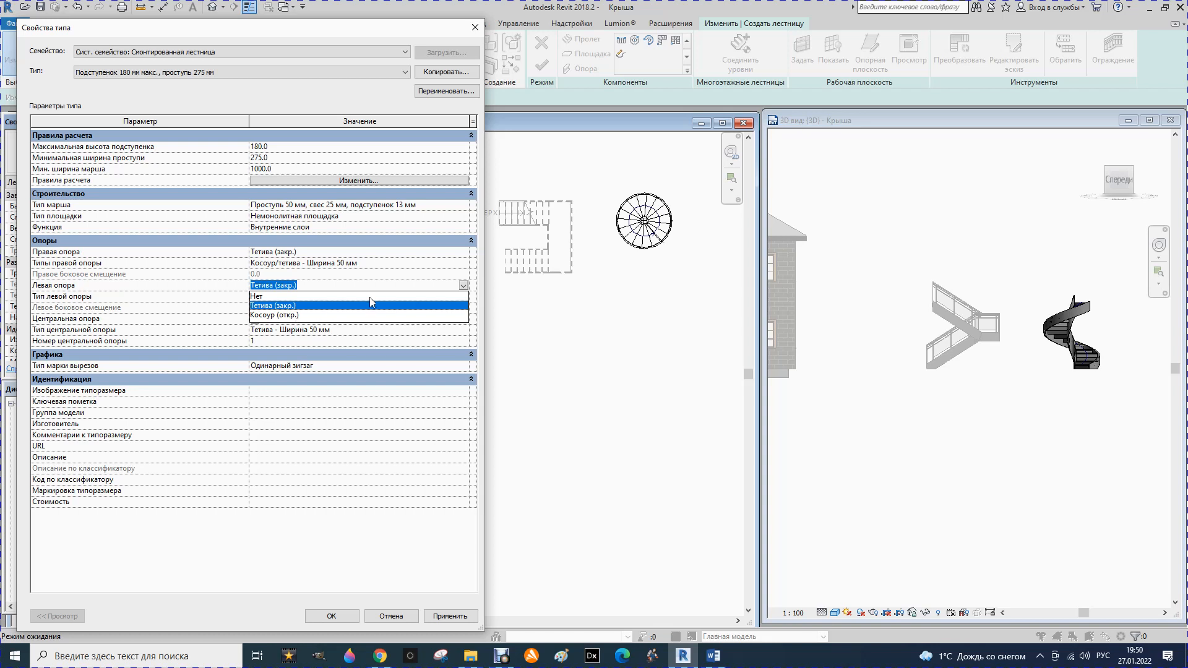
left_click(395, 284)
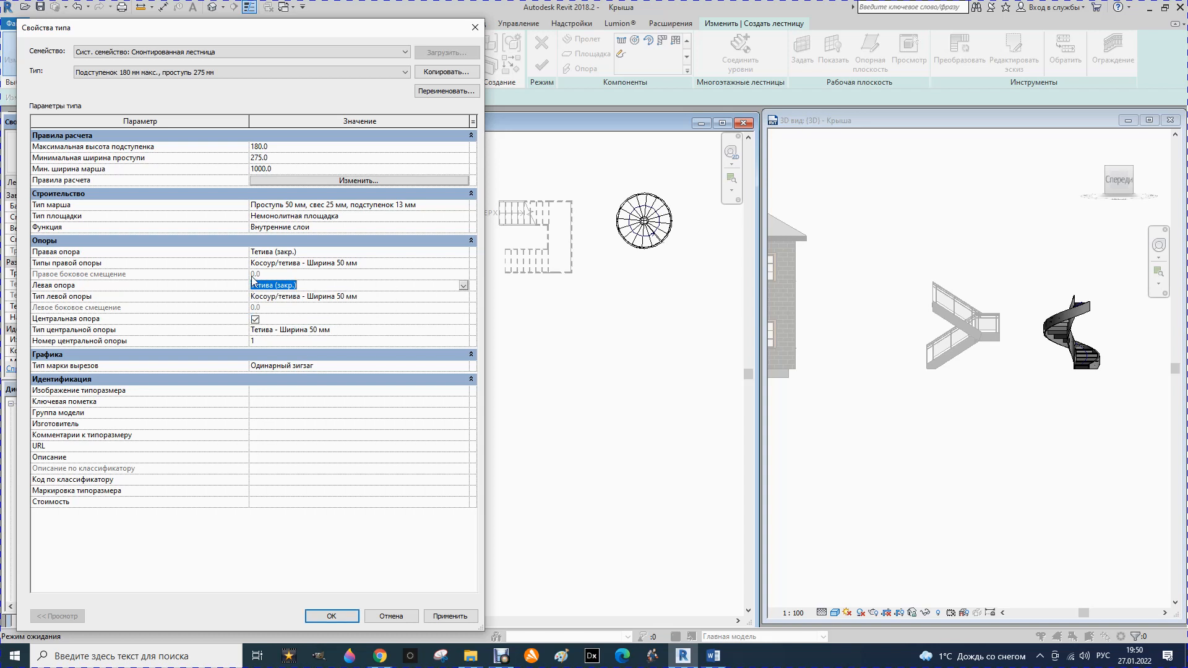
left_click(464, 253)
left_click(464, 253)
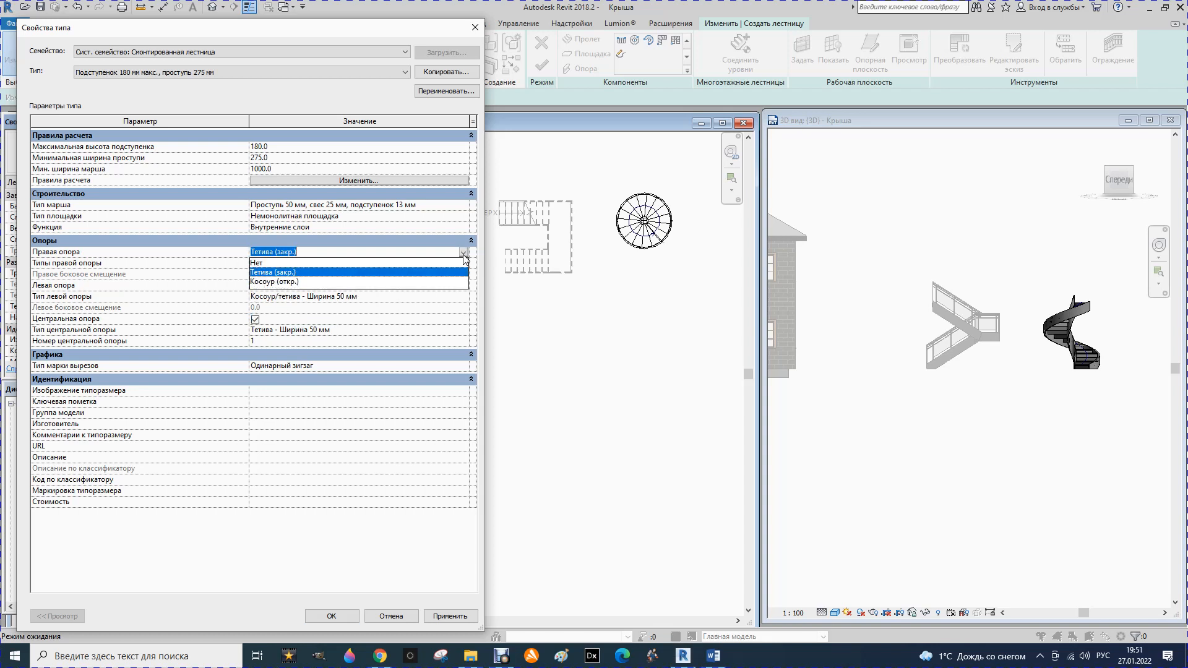
left_click(255, 264)
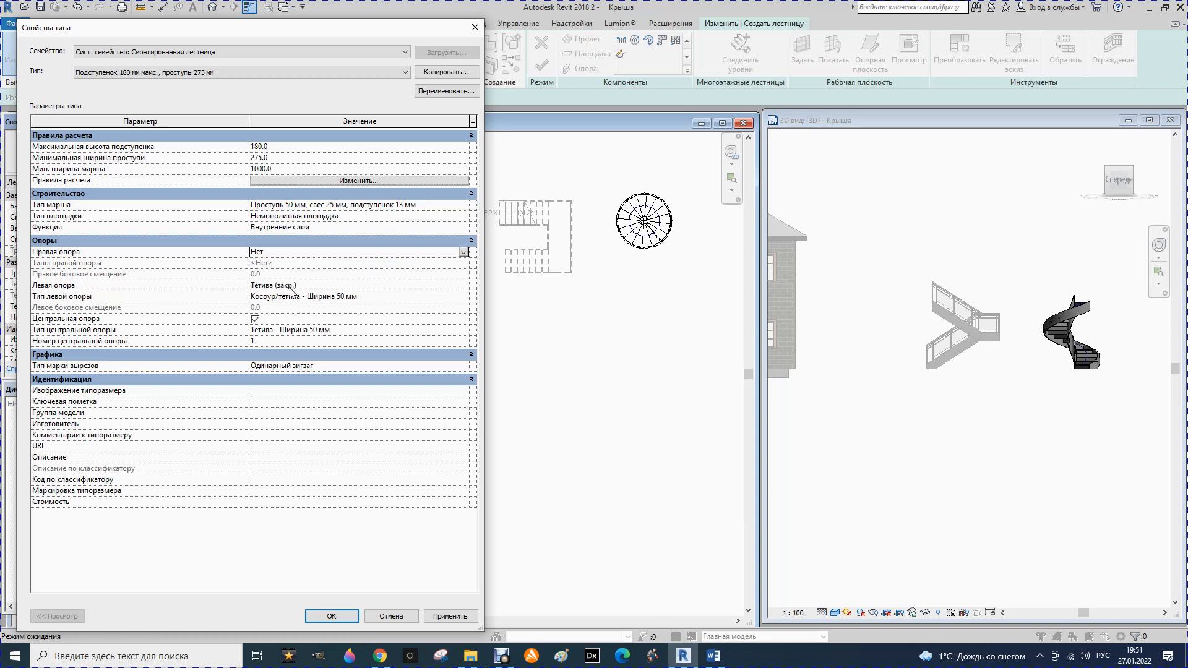
left_click(464, 286)
left_click(464, 286)
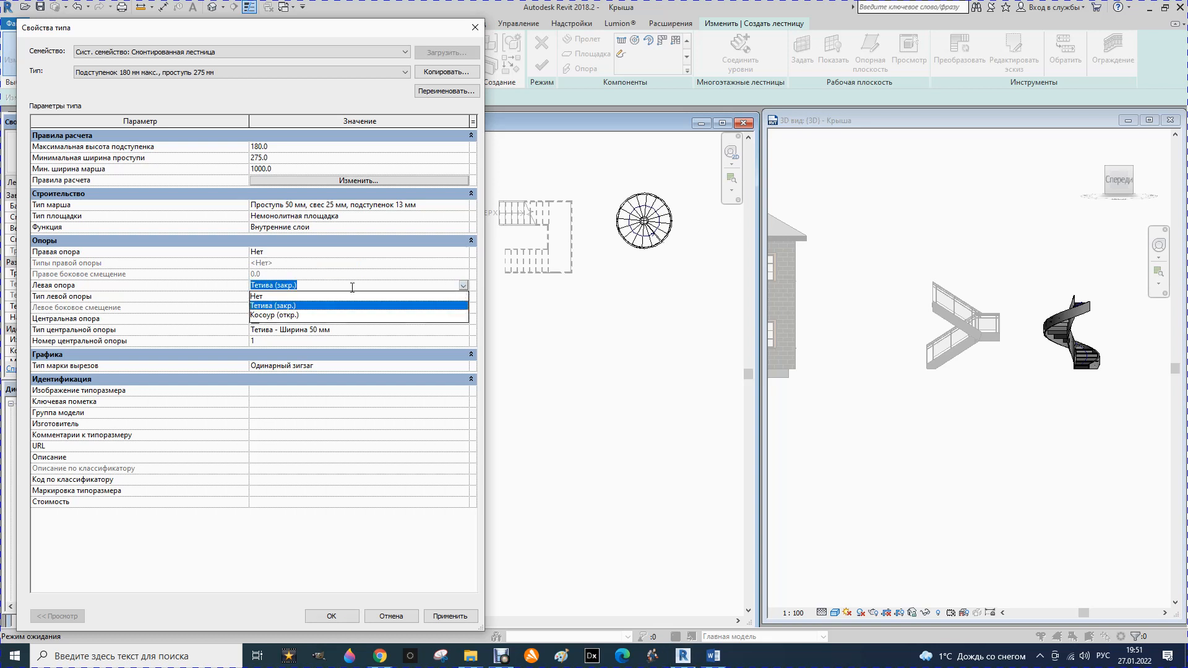
left_click(261, 295)
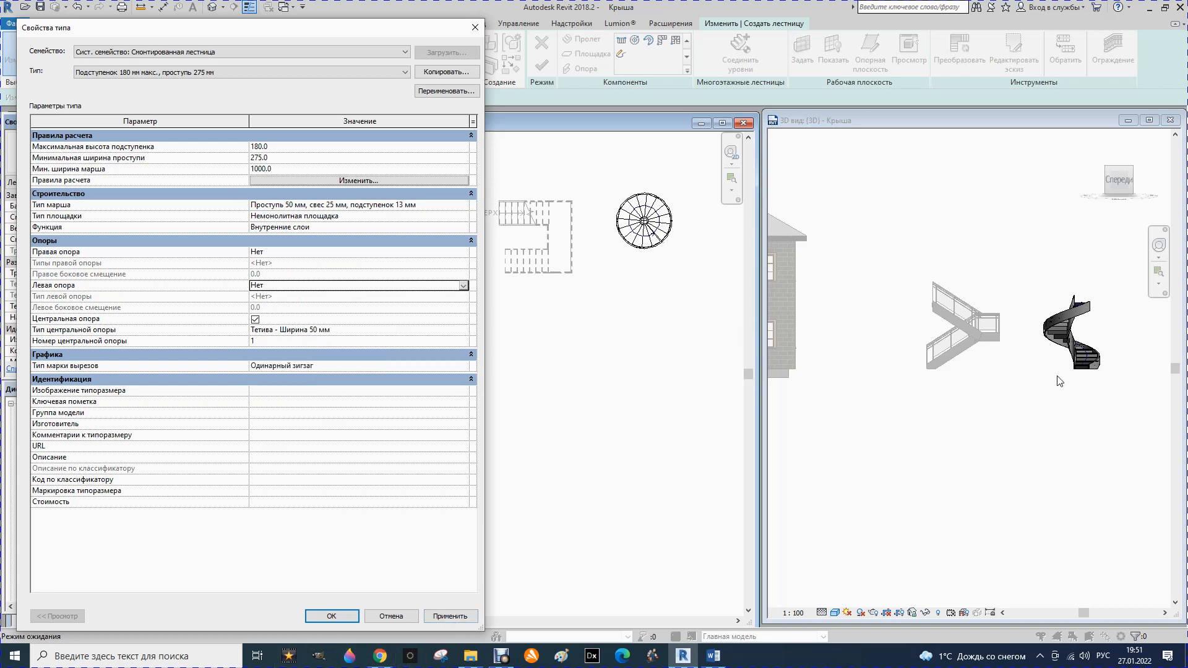
left_click(462, 616)
left_click(323, 615)
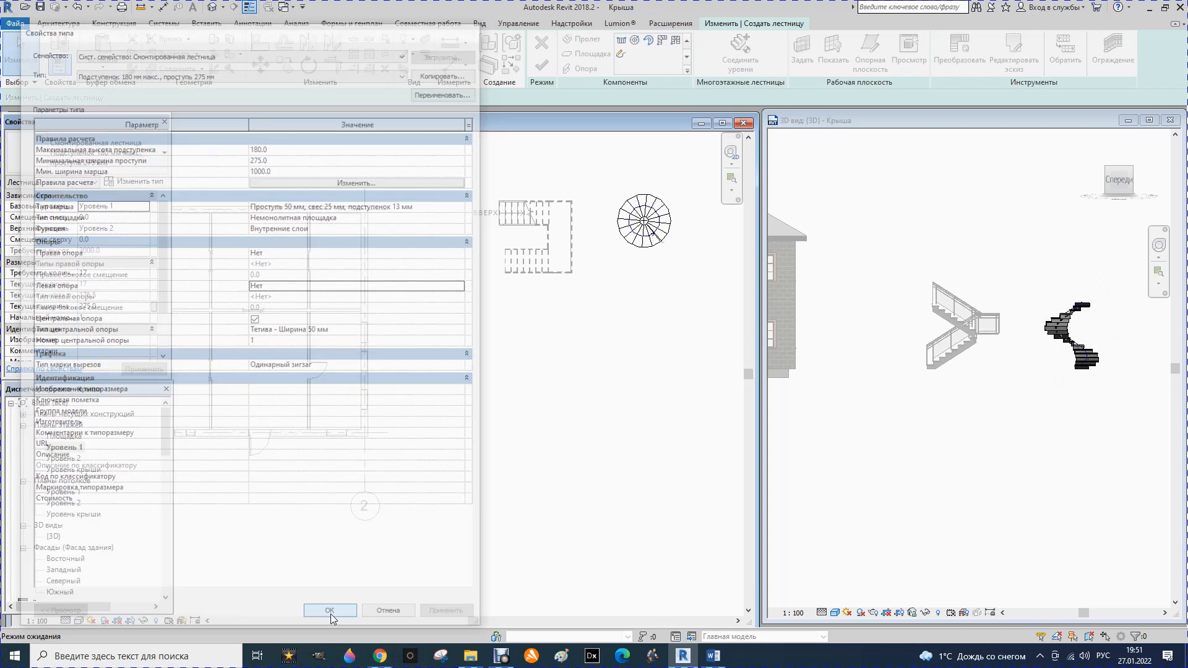
Finish the spiral stair and dismiss the railing warning
left_click(994, 438)
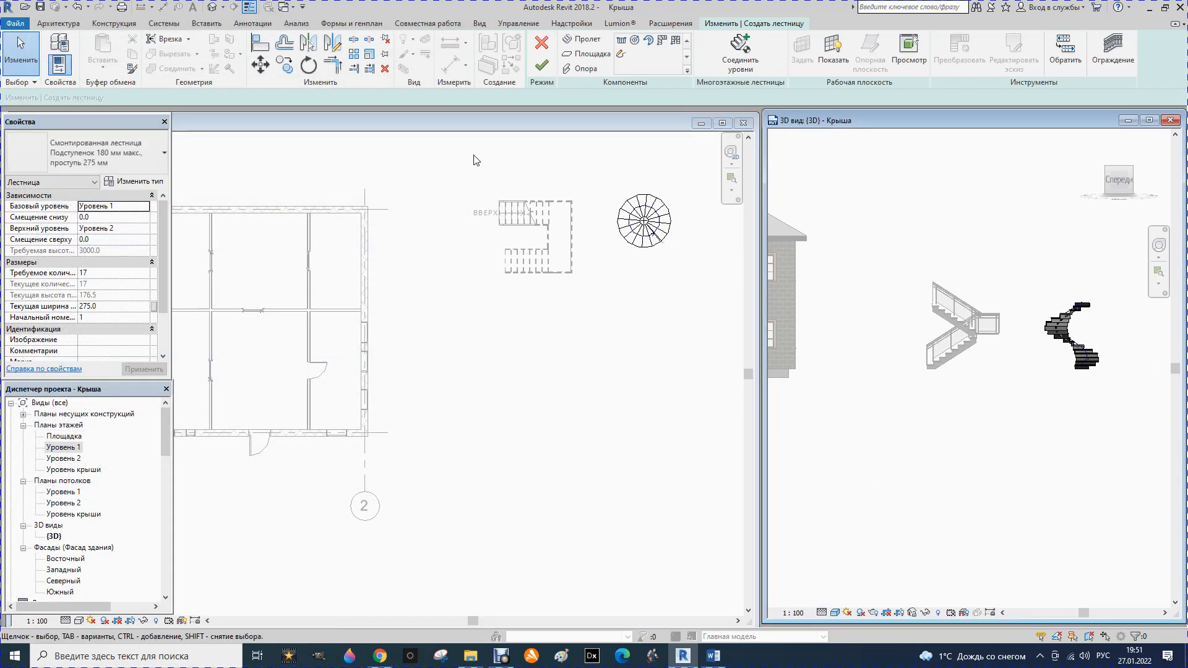
left_click(542, 64)
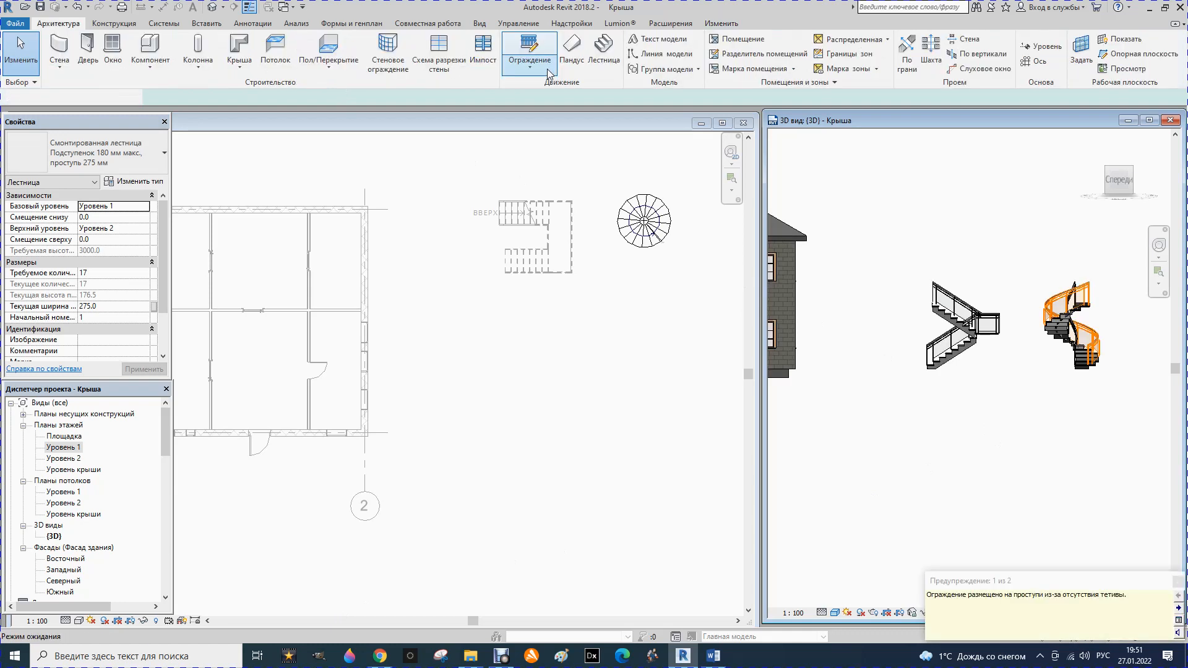
left_click(1006, 398)
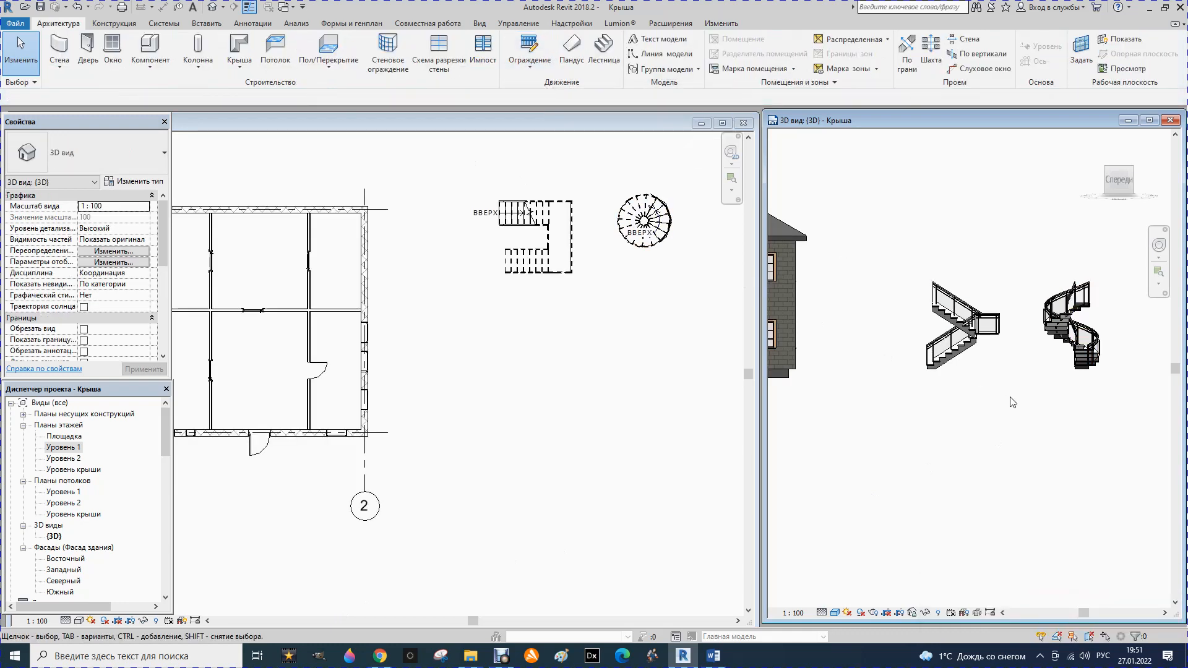
Examine the spiral stair's treads, central support and railings in 3D from the front and from the front-right corner
scroll(1015, 393, "up", 5)
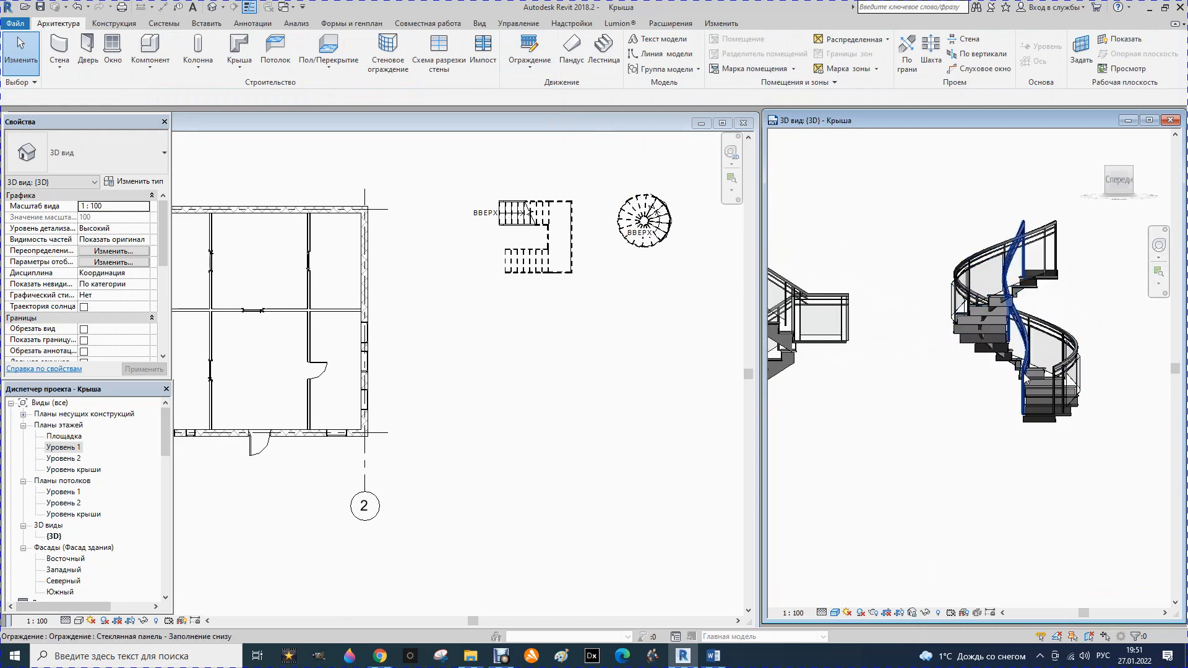
scroll(1027, 380, "up", 1)
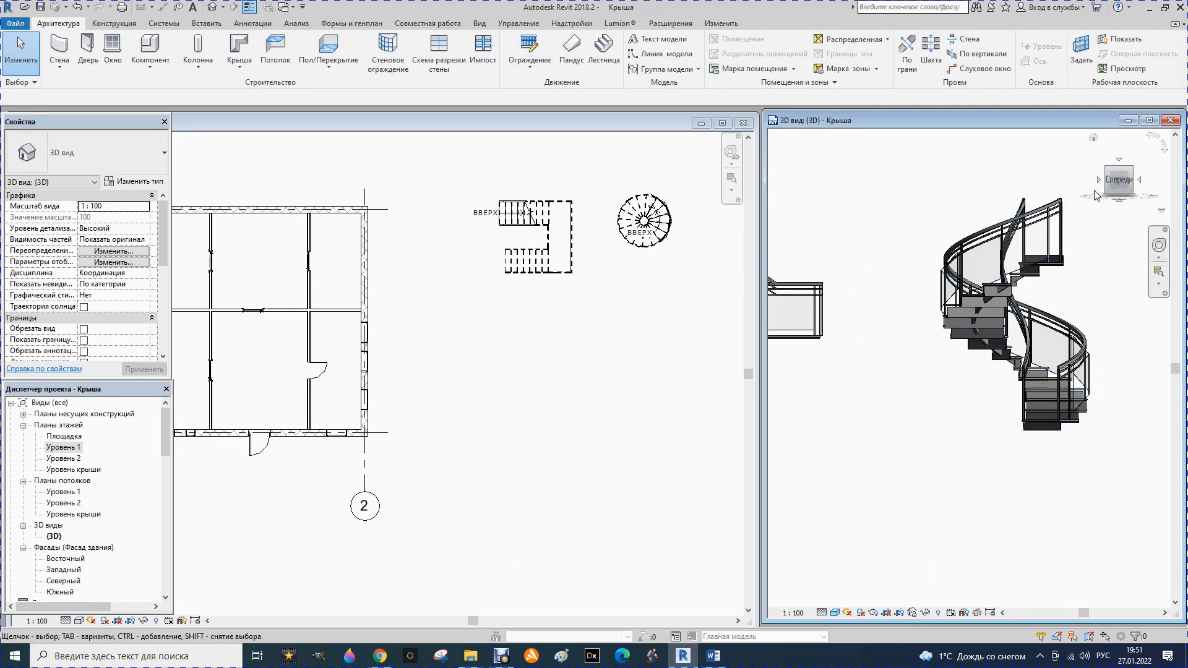
scroll(1069, 283, "up", 2)
left_click(1132, 193)
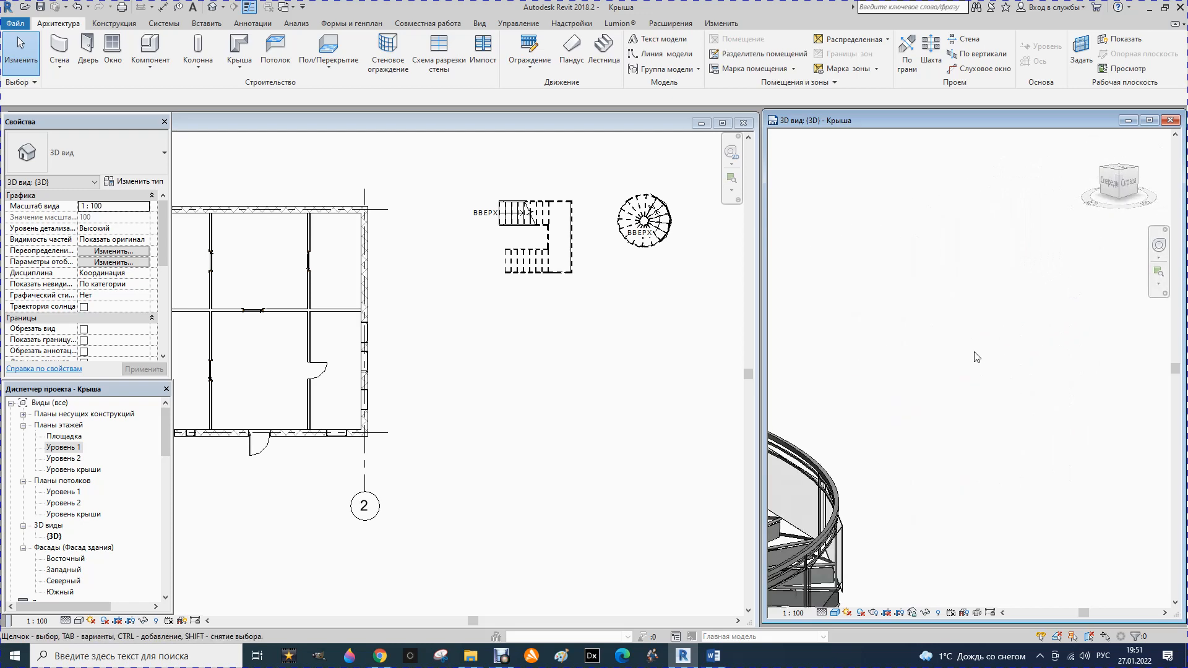
scroll(982, 354, "down", 5)
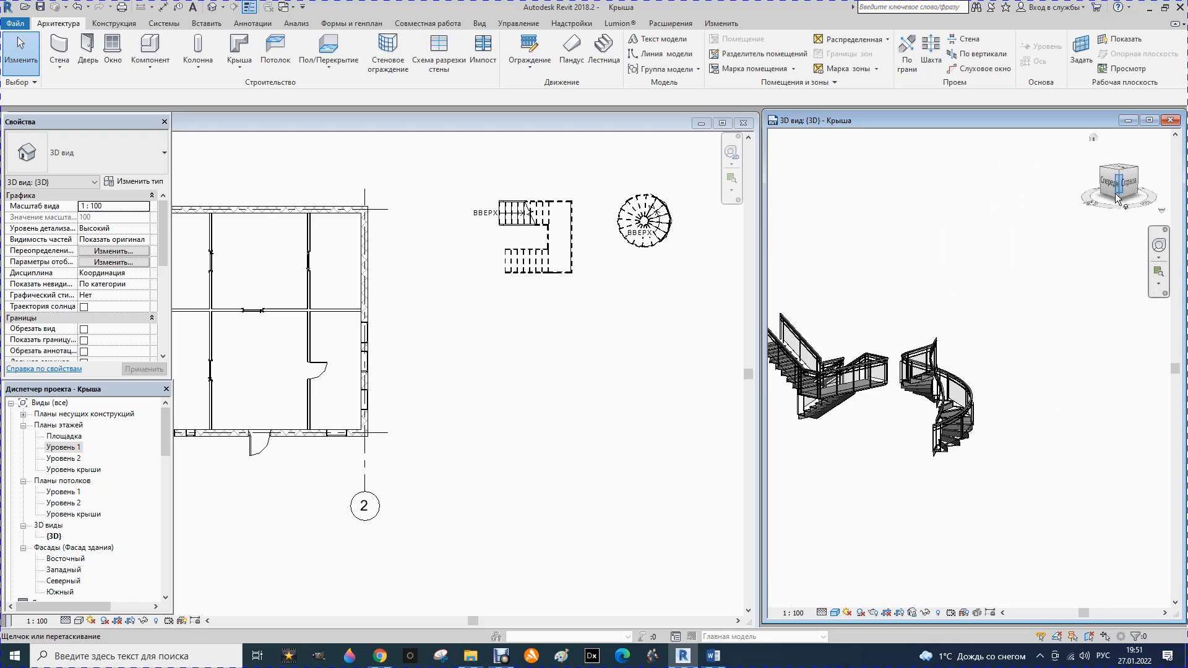
scroll(928, 455, "up", 4)
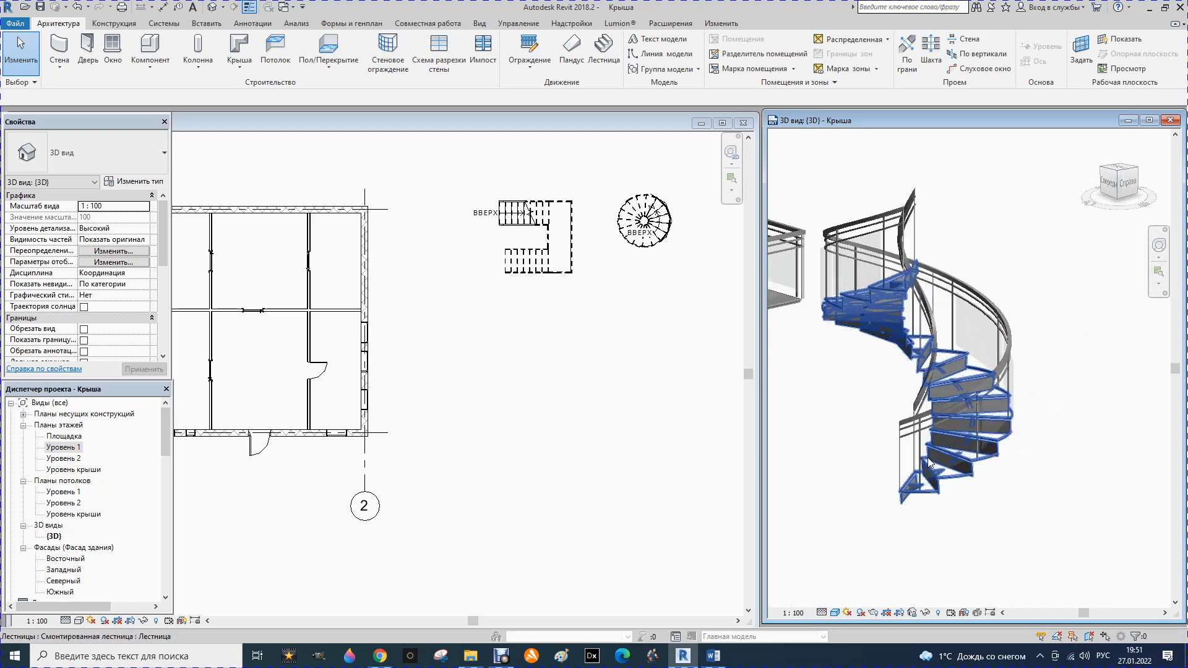
scroll(927, 461, "up", 1)
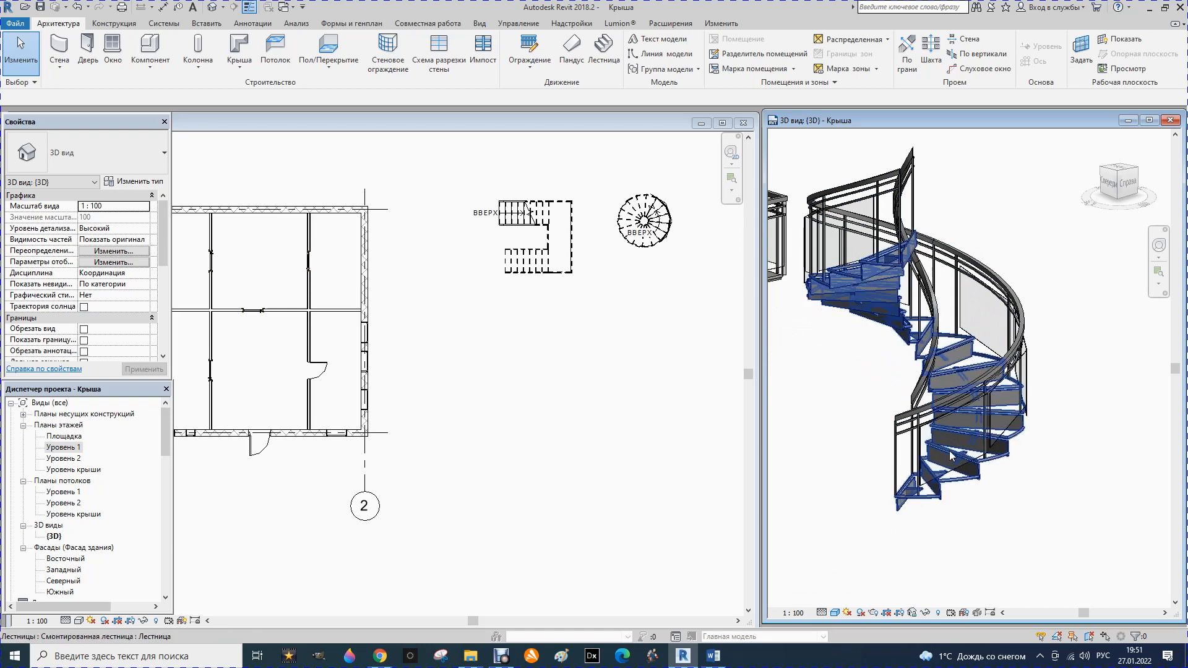
scroll(984, 399, "down", 5)
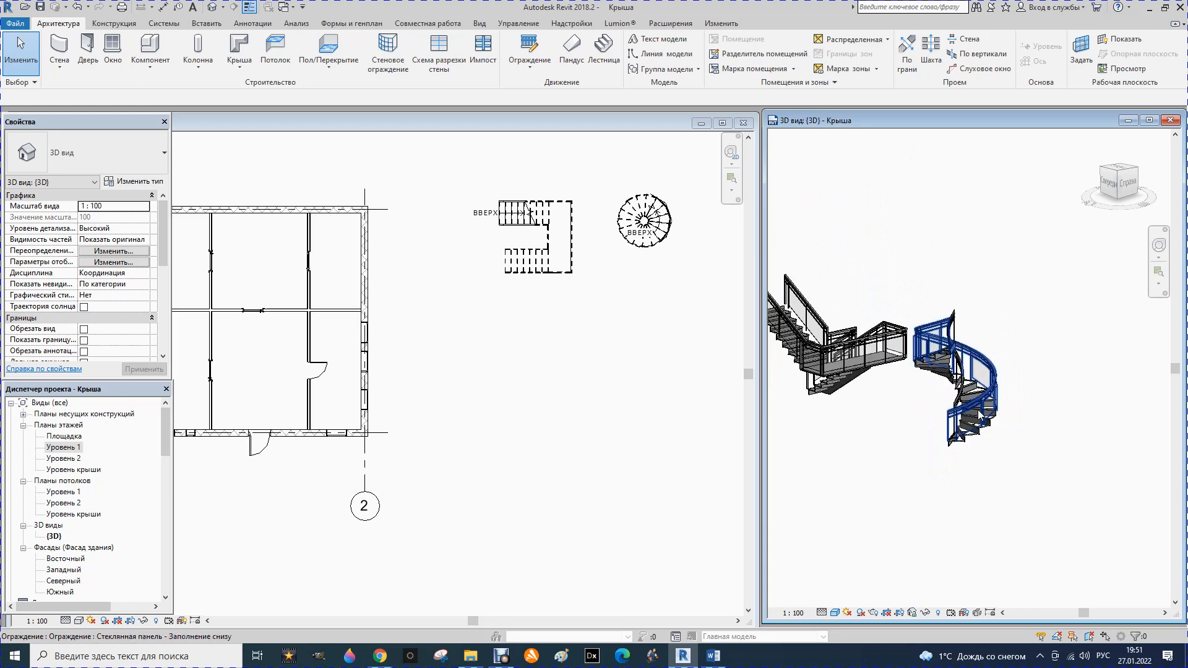
scroll(984, 399, "down", 3)
left_click(1101, 194)
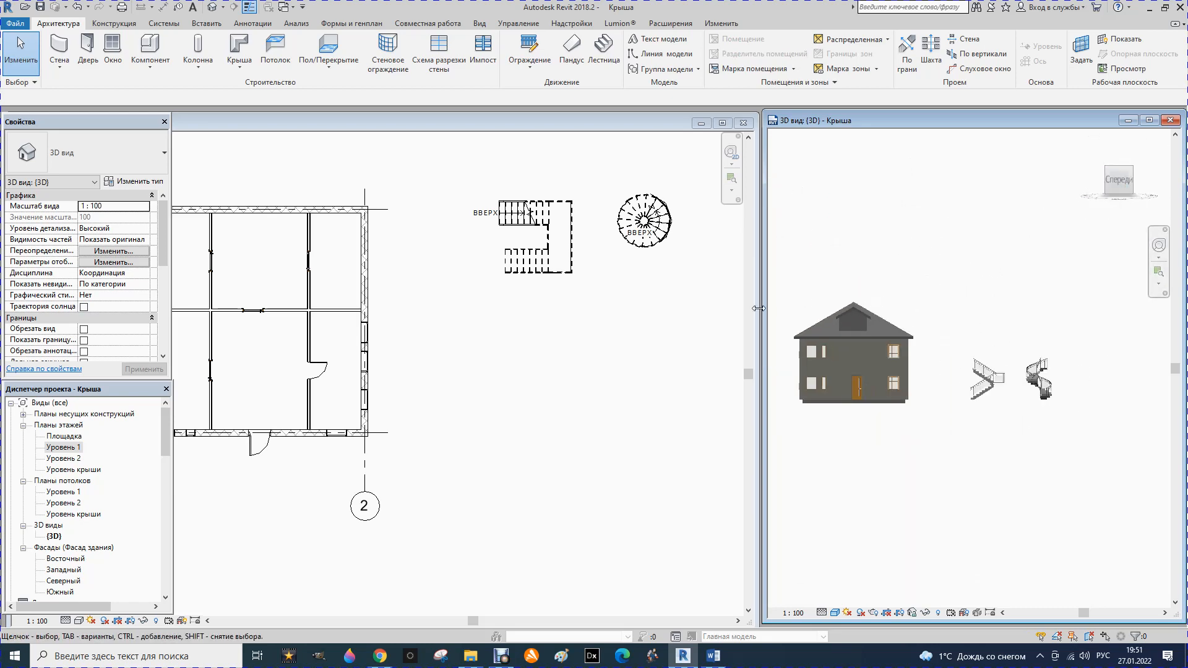
scroll(346, 329, "down", 4)
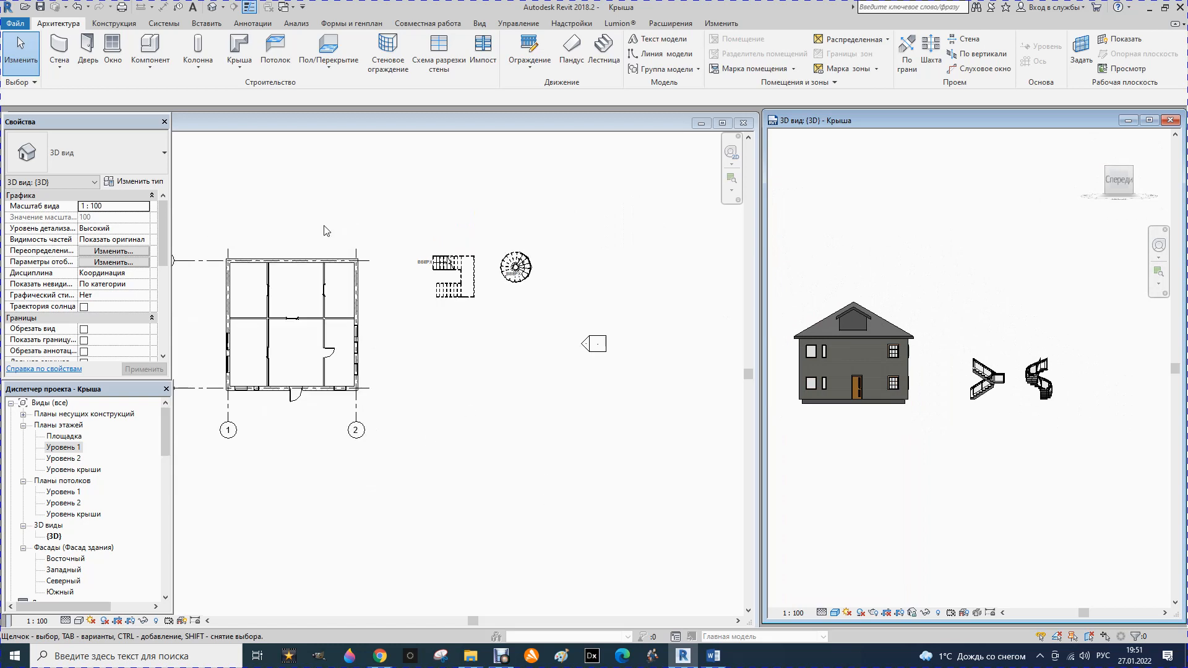
left_click(603, 49)
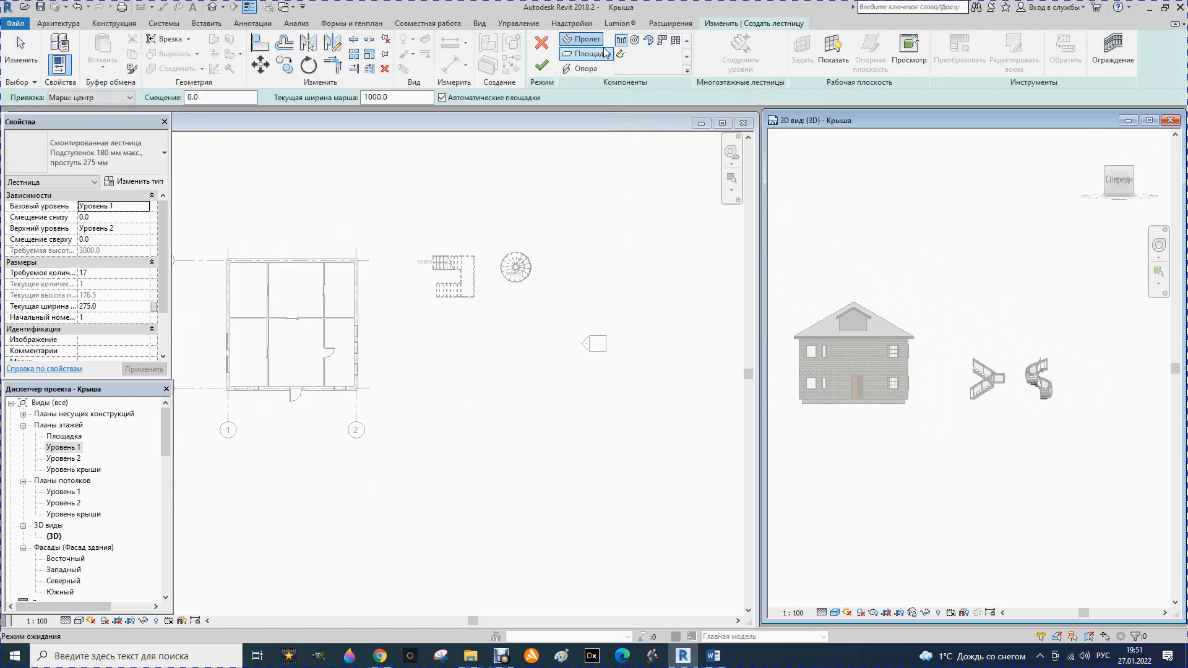
left_click(648, 40)
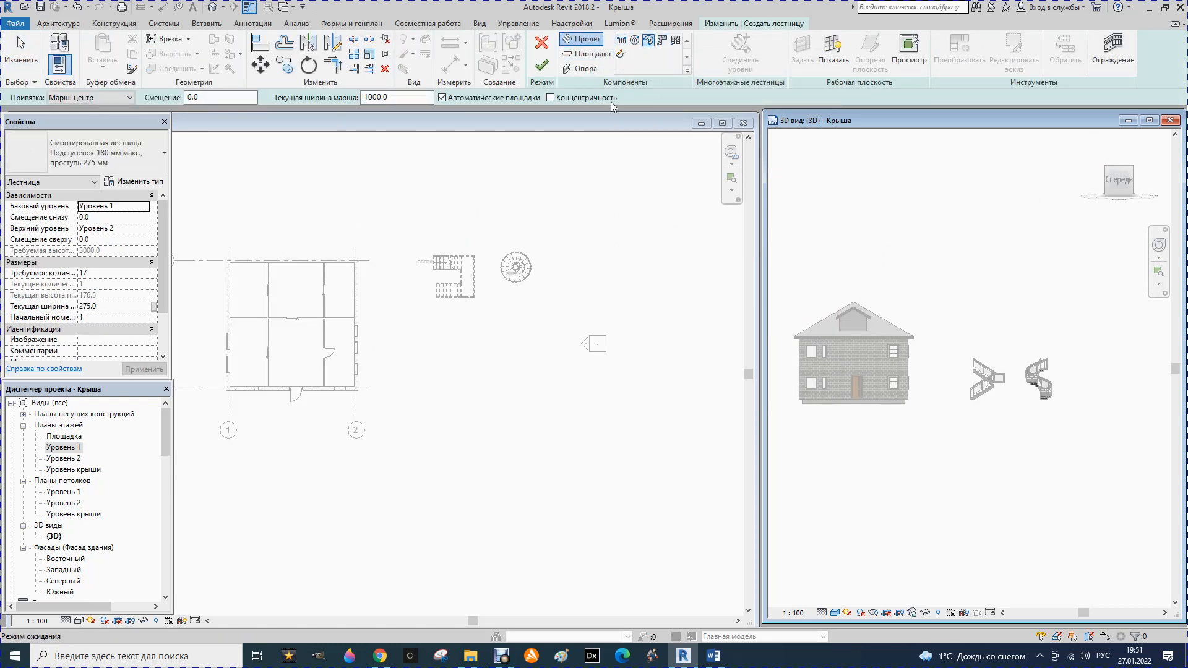
left_click(578, 267)
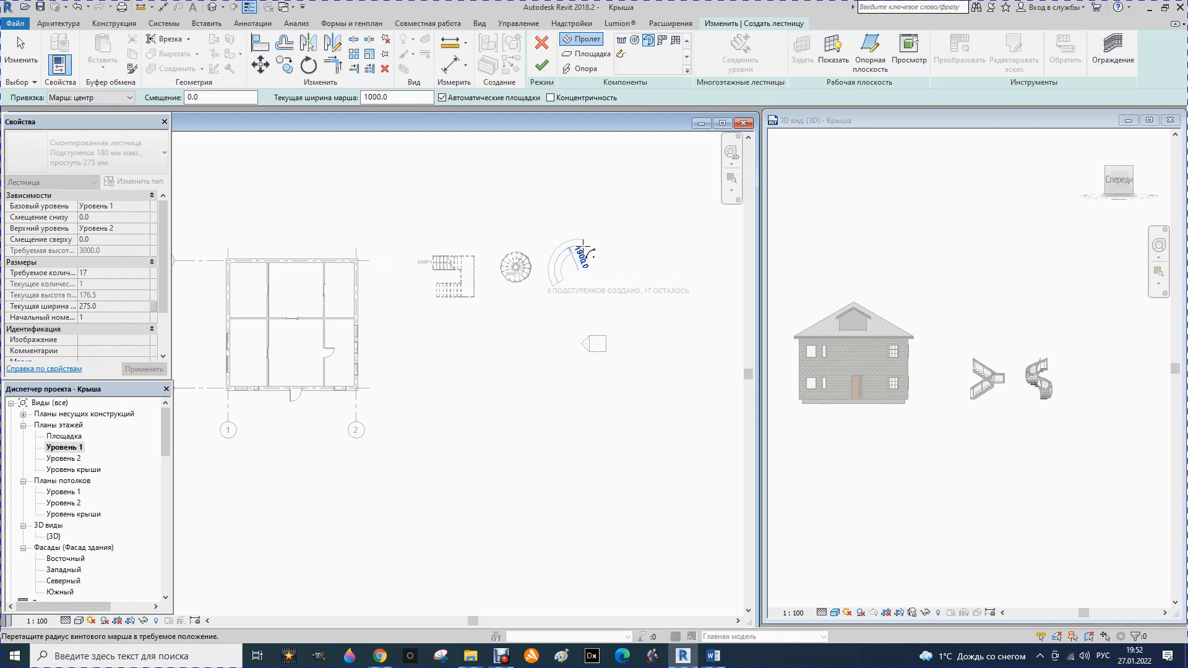
left_click(577, 259)
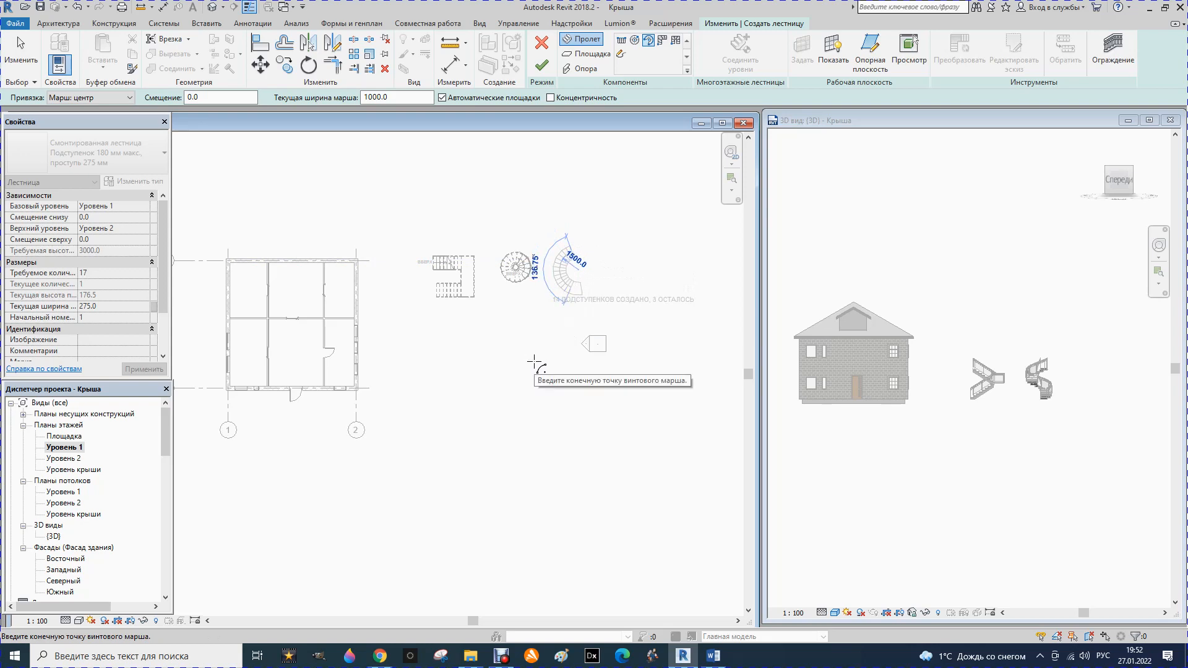
key("Escape")
left_click(542, 64)
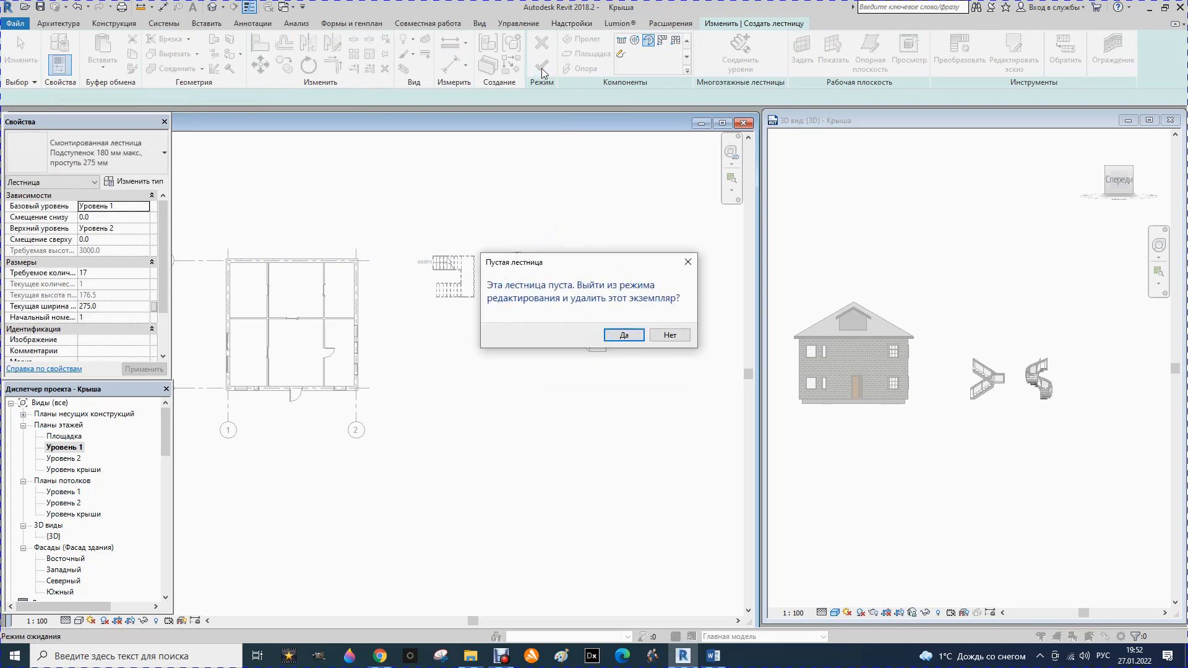
left_click(622, 336)
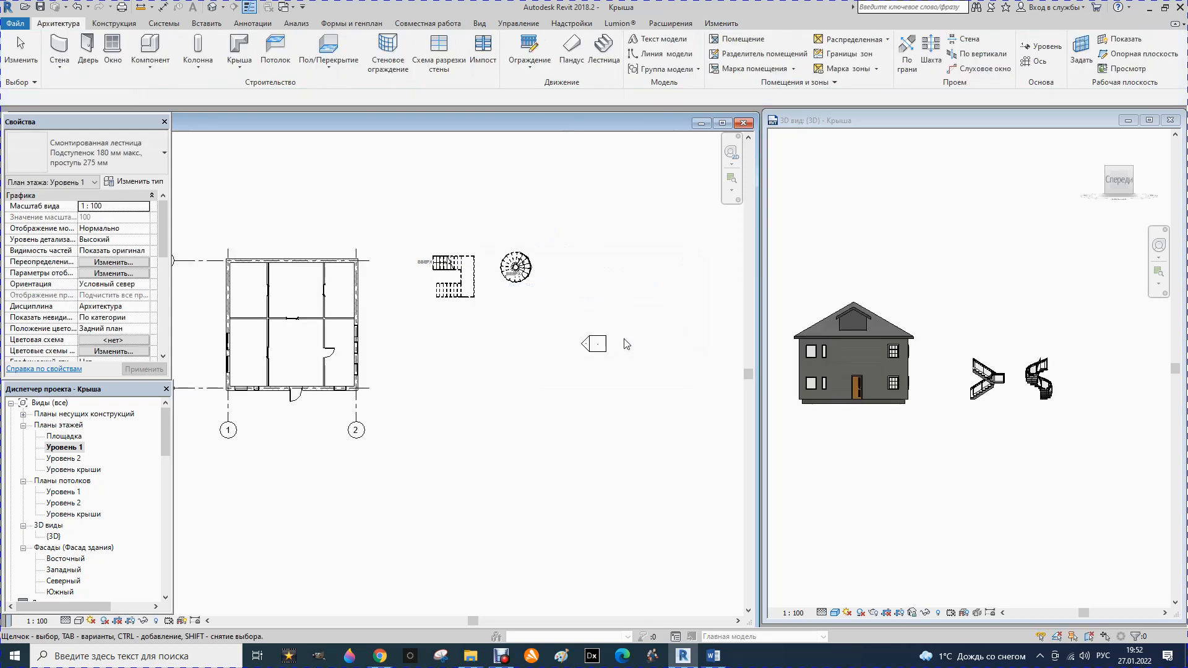
Create a curved assembled stair beyond the spiral stair with a 1000 mm wide center-and-ends spiral run and finish it
left_click(603, 49)
left_click(648, 40)
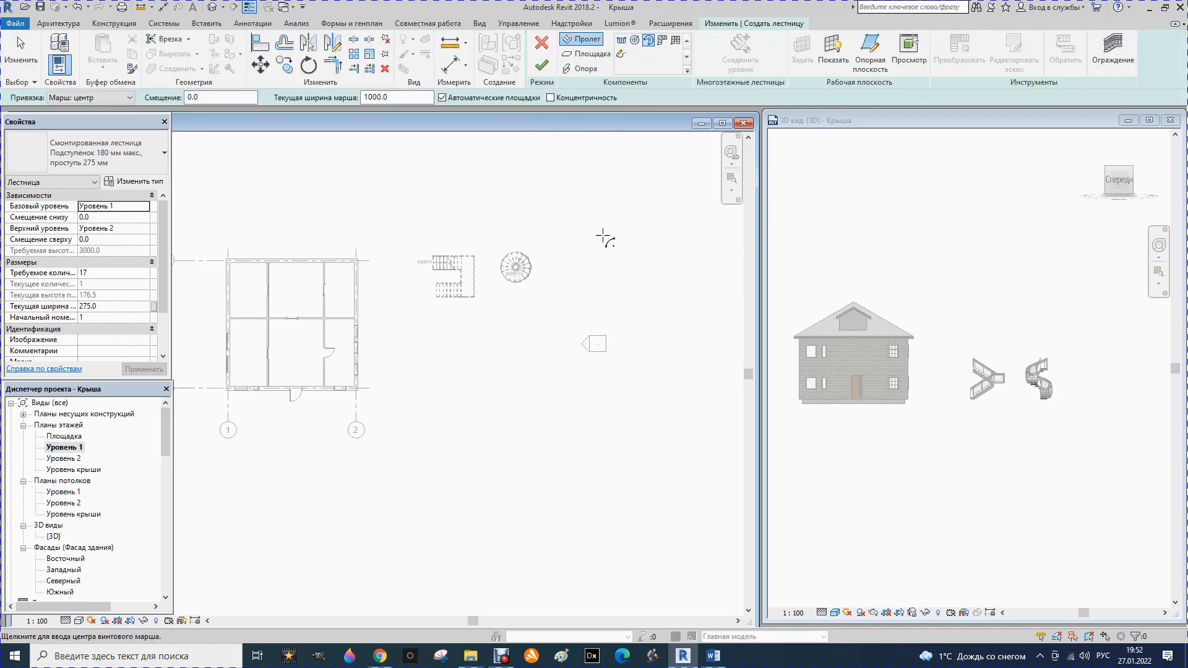
left_click(598, 268)
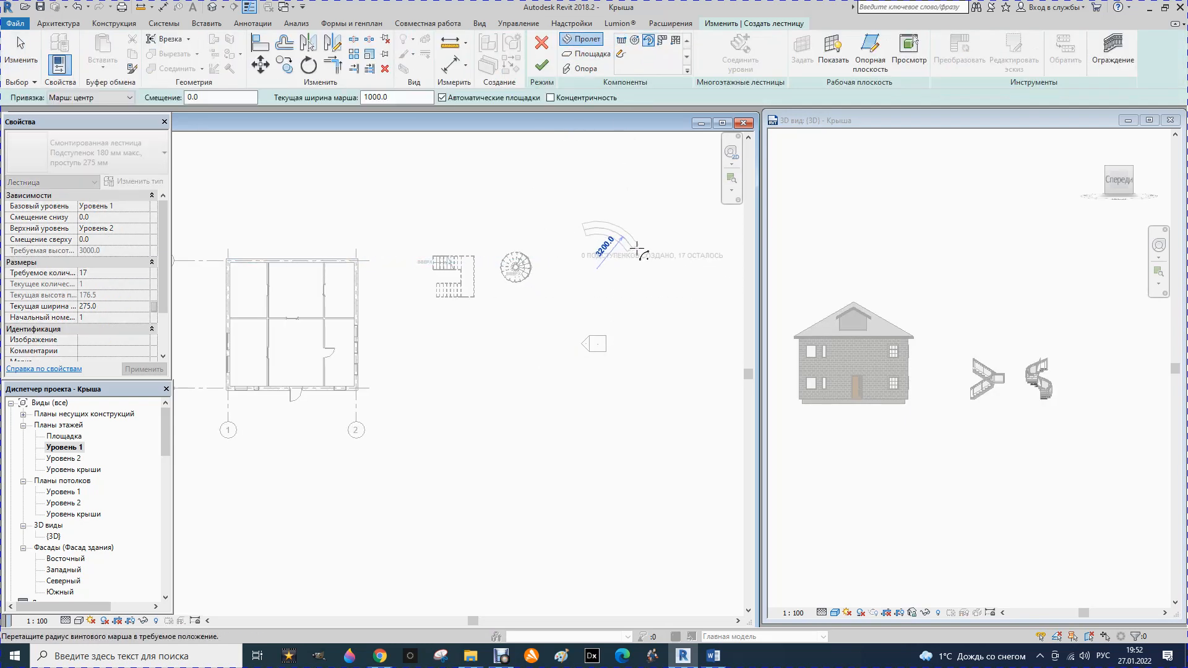
left_click(585, 249)
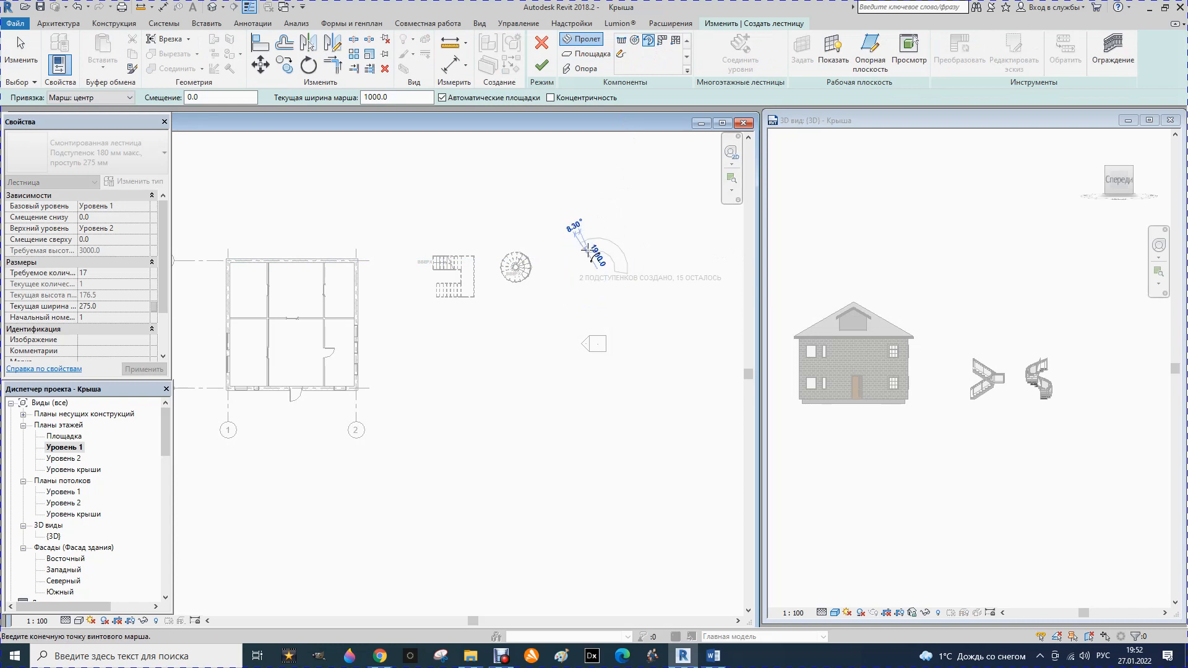
left_click(601, 289)
key("Escape")
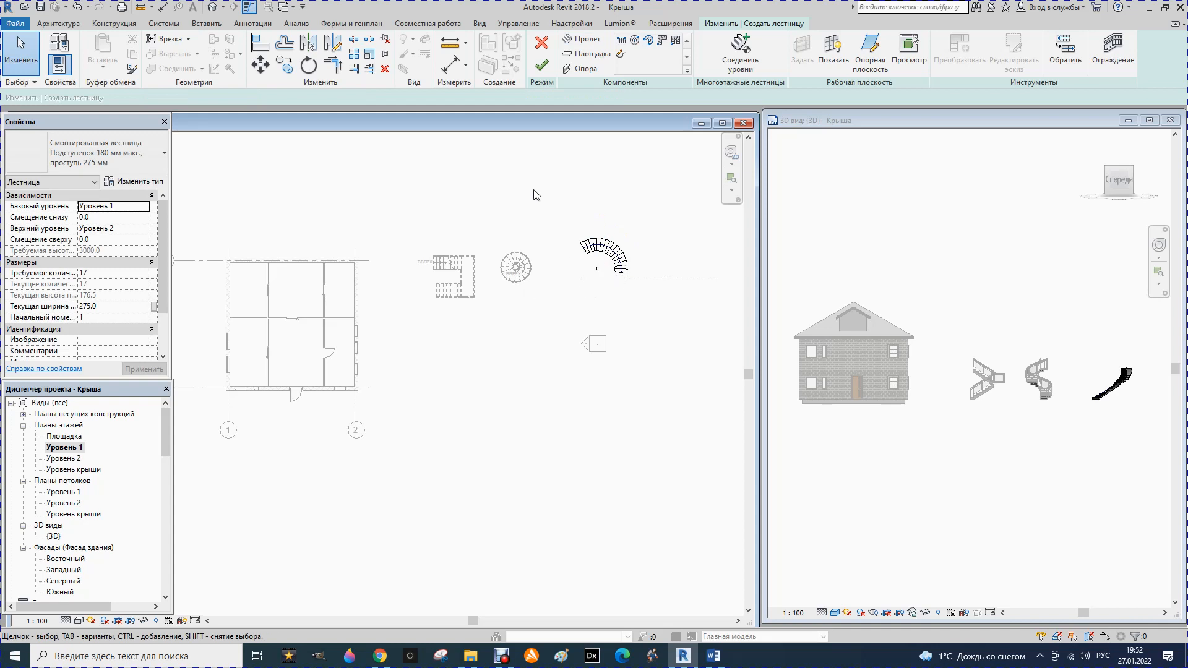
left_click(543, 65)
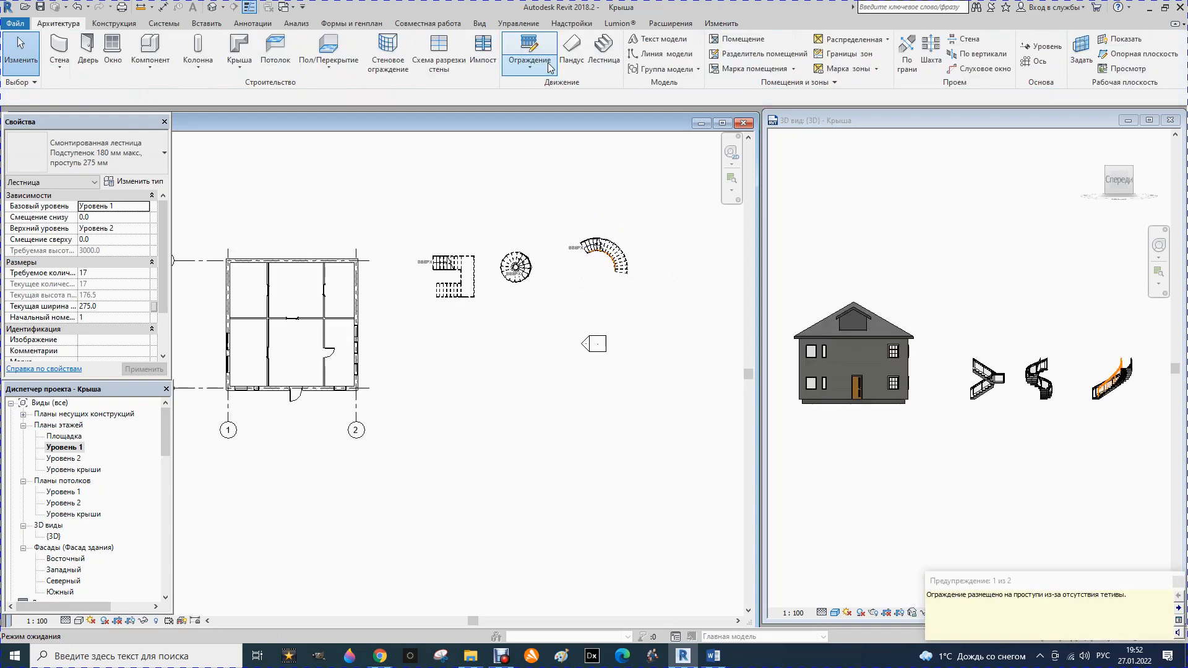
Examine the curved stair's treads, central support and railings up close in 3D from the front-right corner
scroll(855, 391, "down", 2)
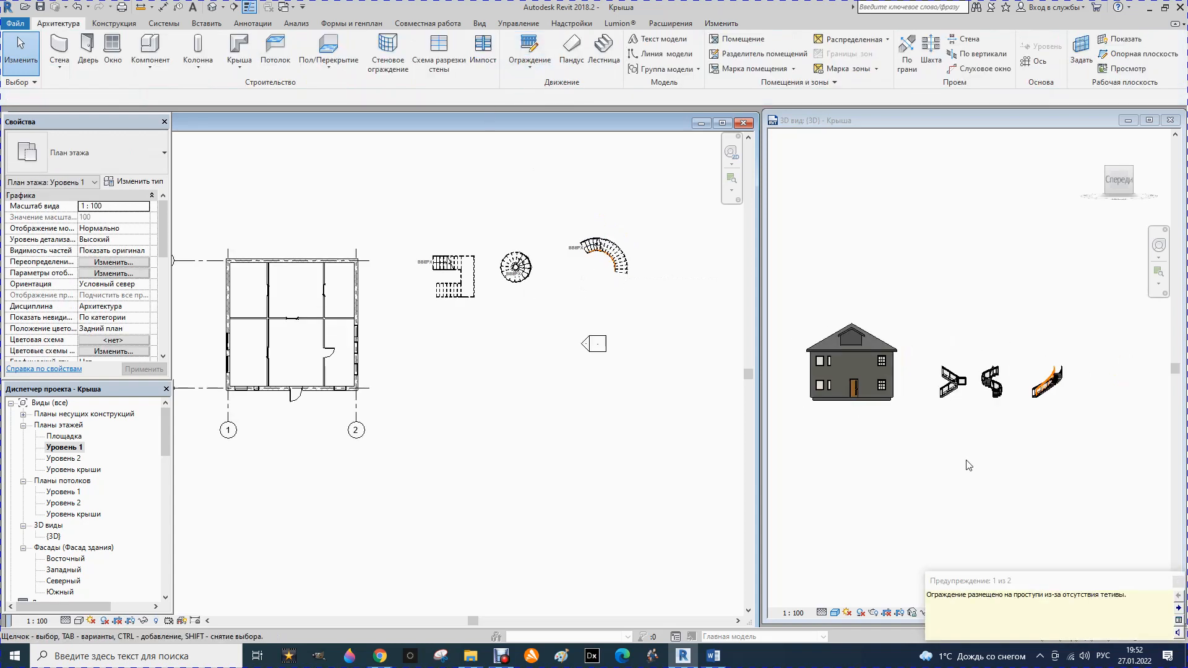
scroll(1121, 495, "up", 5)
scroll(1031, 318, "up", 3)
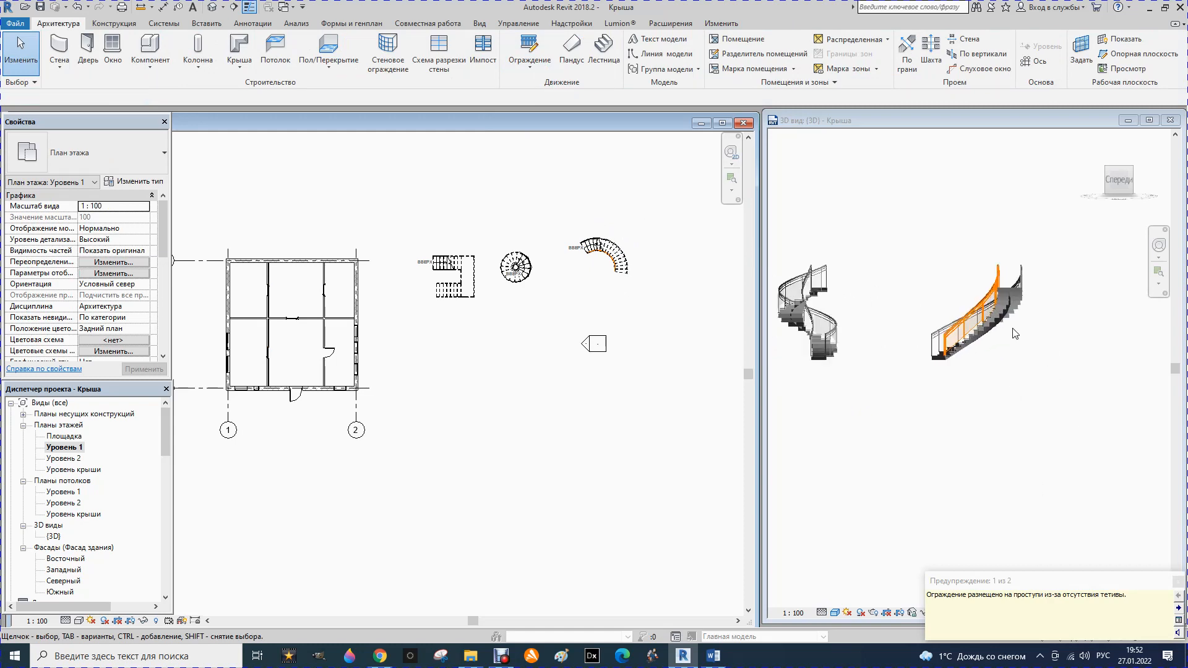
left_click(932, 381)
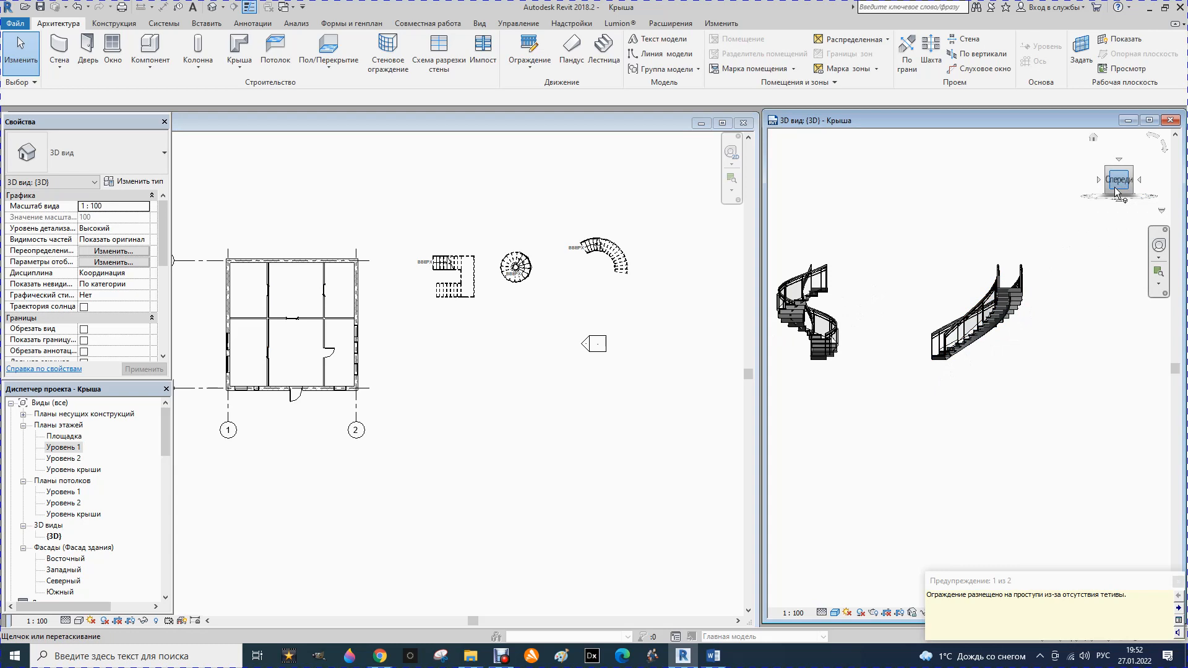
left_click_drag(1116, 192, 1039, 204)
scroll(874, 371, "up", 3)
scroll(931, 373, "up", 2)
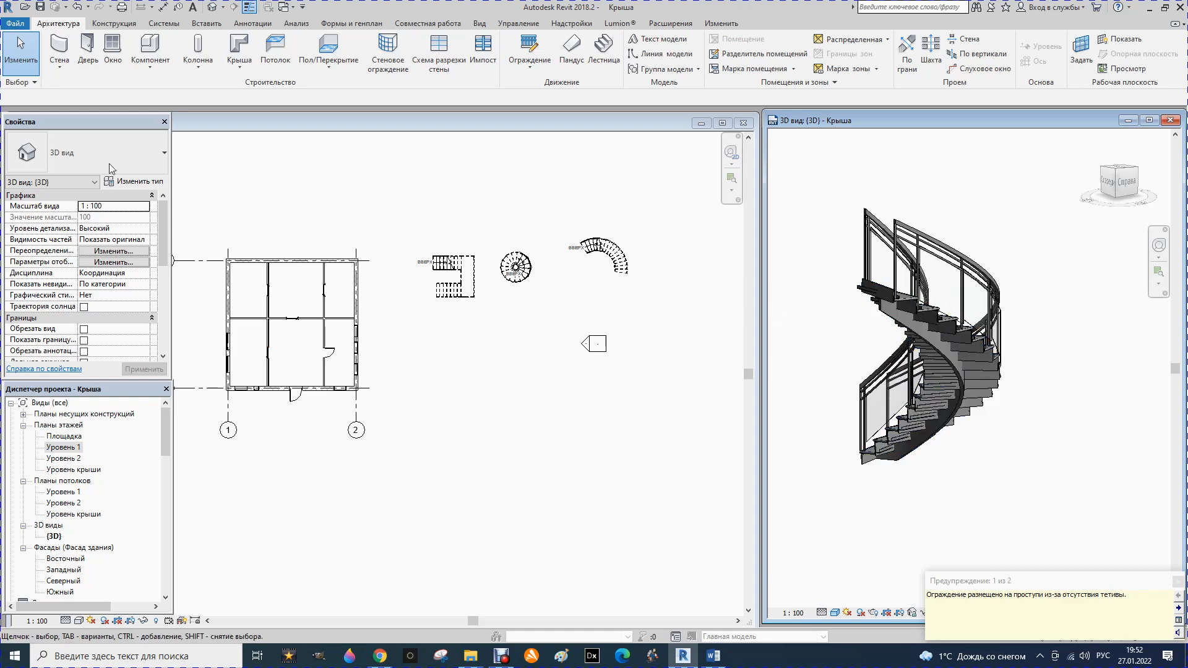
Set both the right and left supports of the curved stair's type to Тетива (закр.) and apply the type settings
left_click(986, 374)
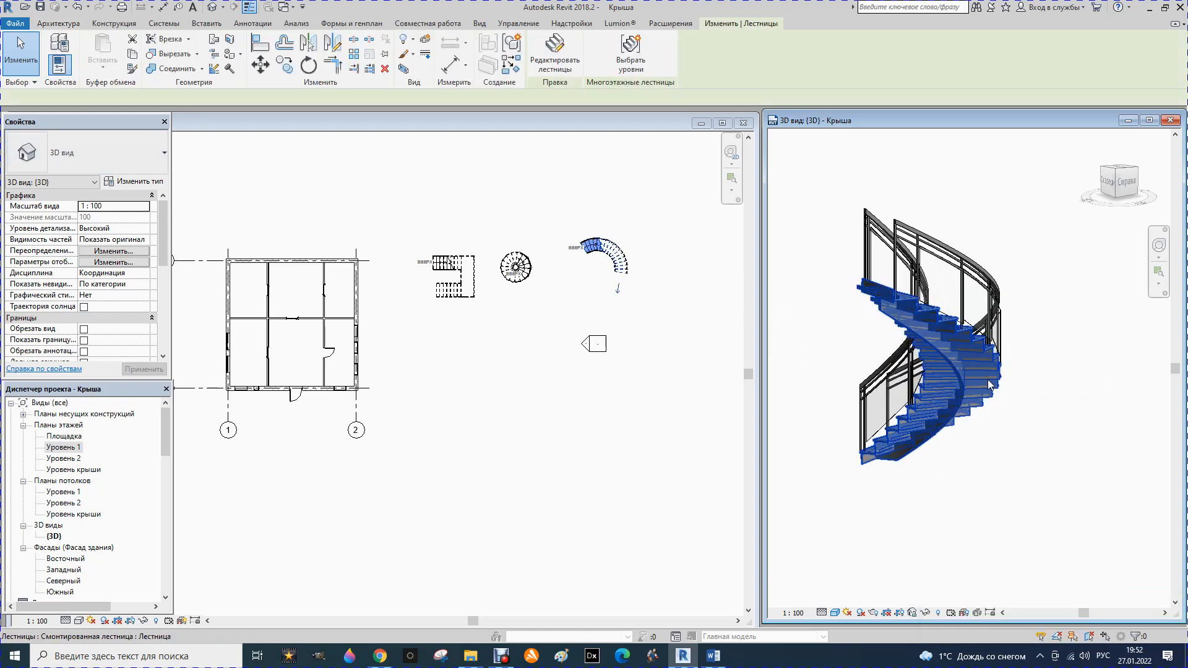
left_click(141, 182)
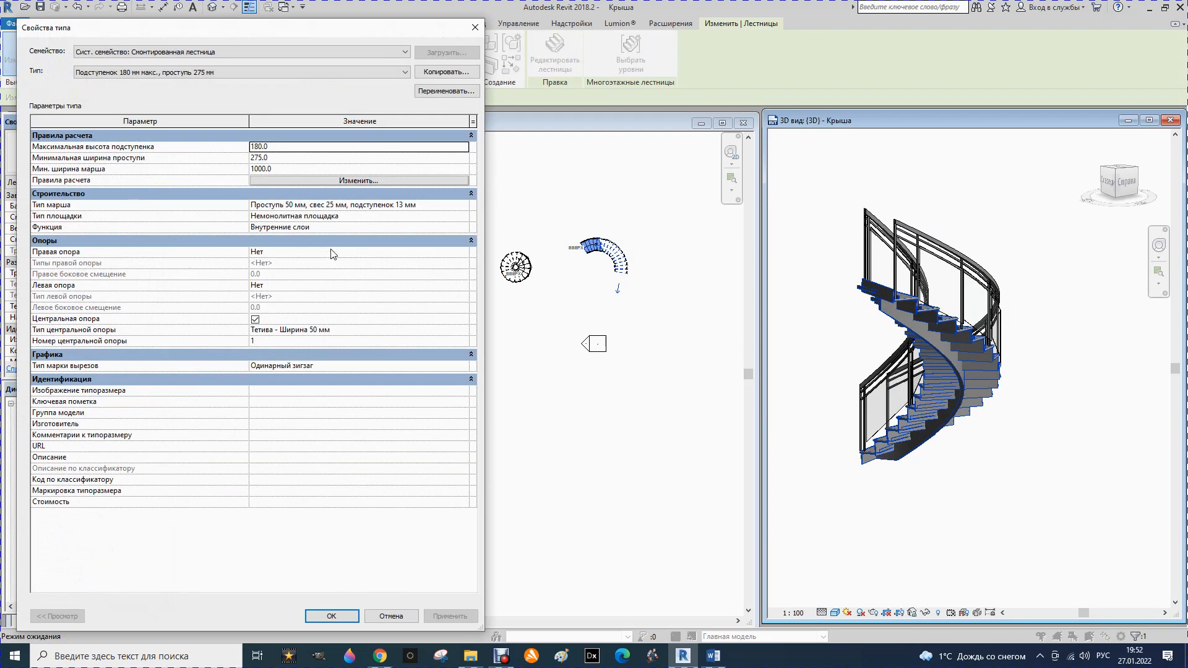
left_click(460, 256)
left_click(464, 252)
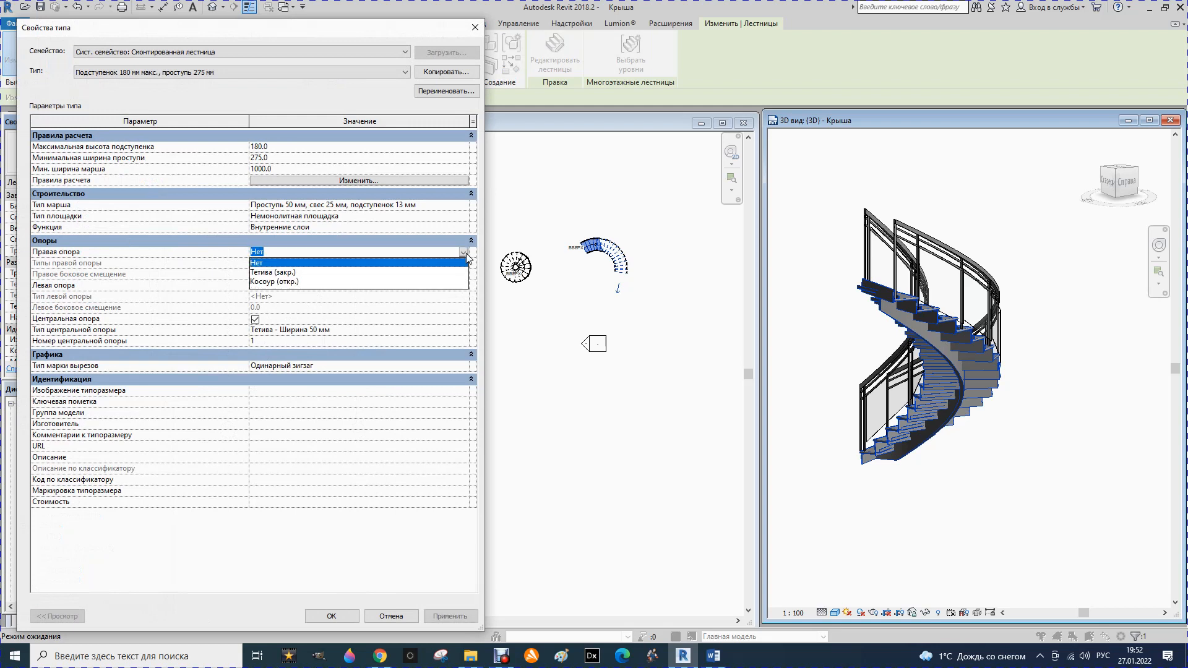
left_click(272, 272)
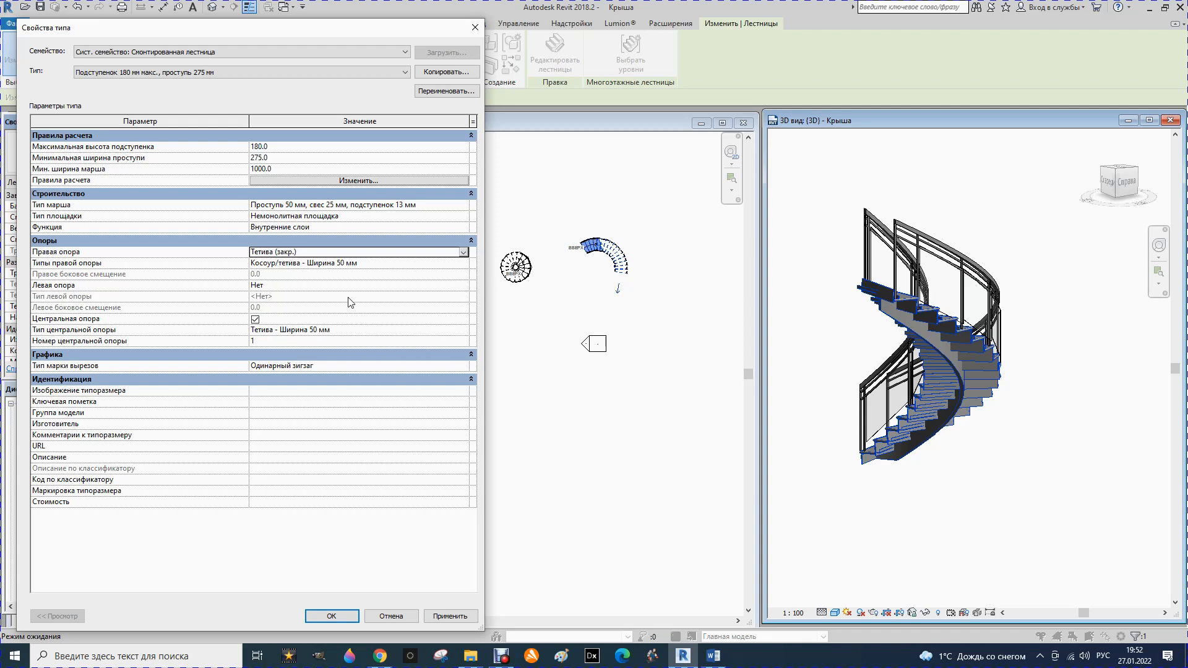
left_click(464, 287)
left_click(464, 285)
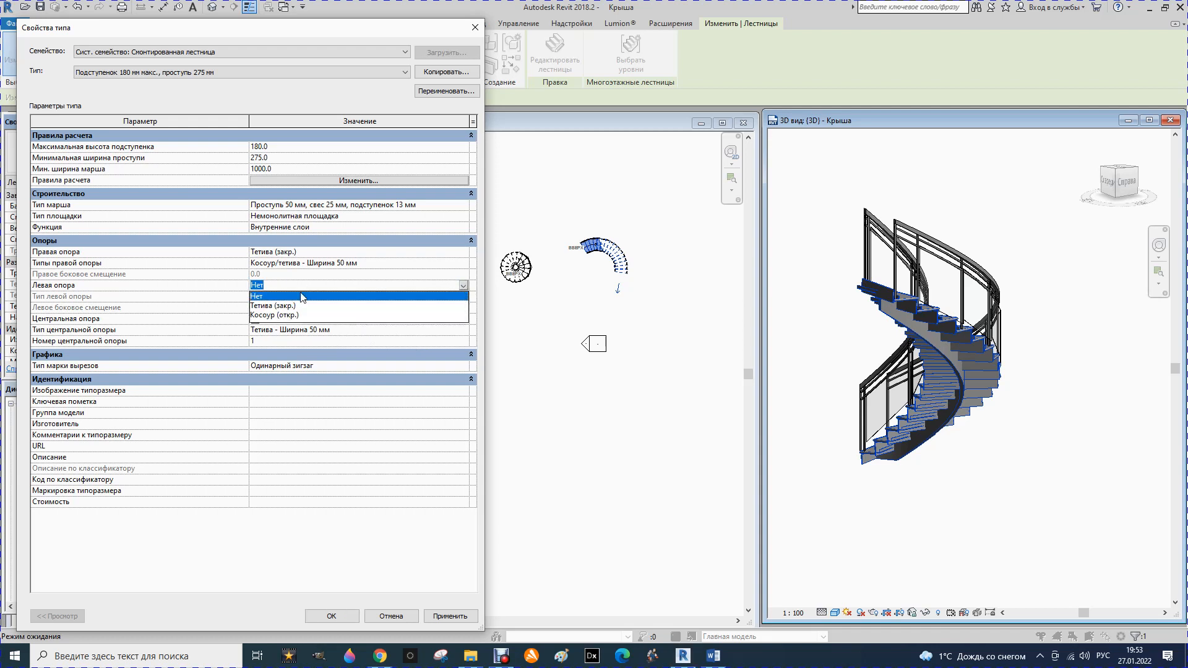
left_click(277, 306)
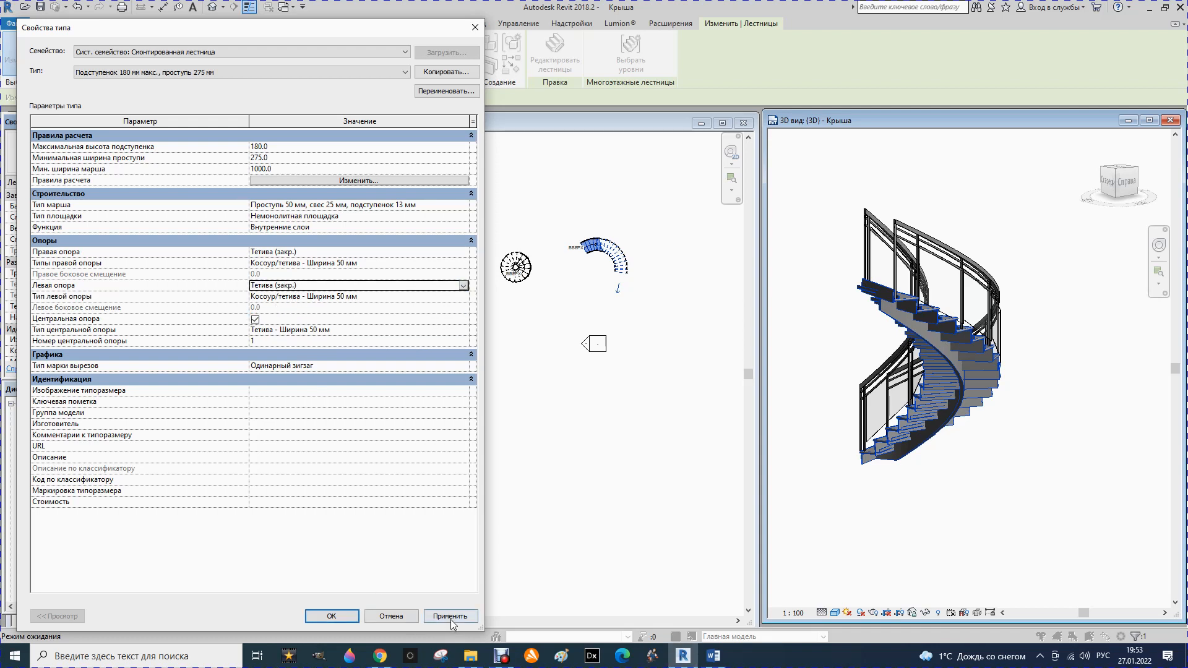
left_click(332, 616)
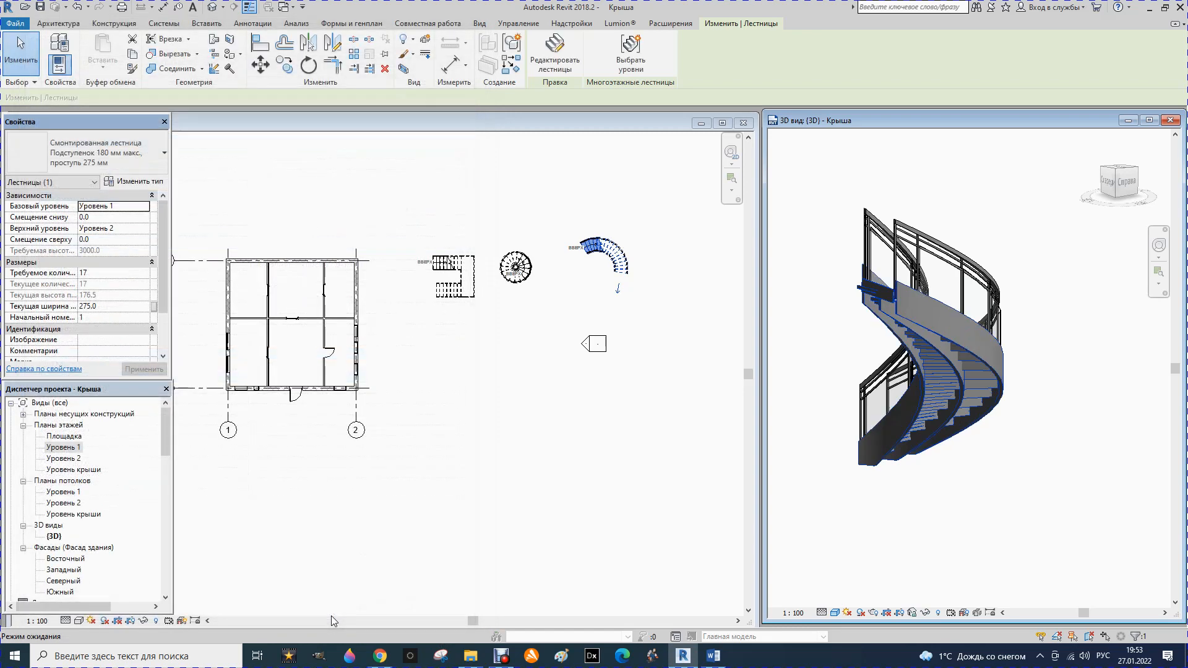
left_click(834, 508)
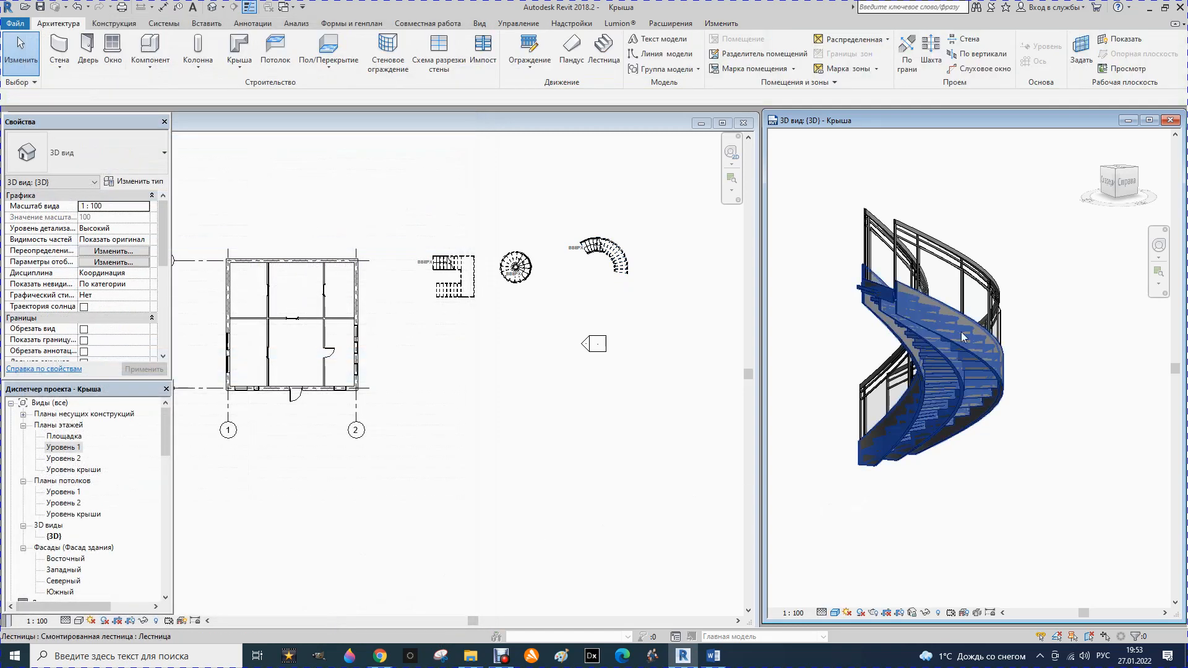
left_click_drag(1117, 195, 1113, 190)
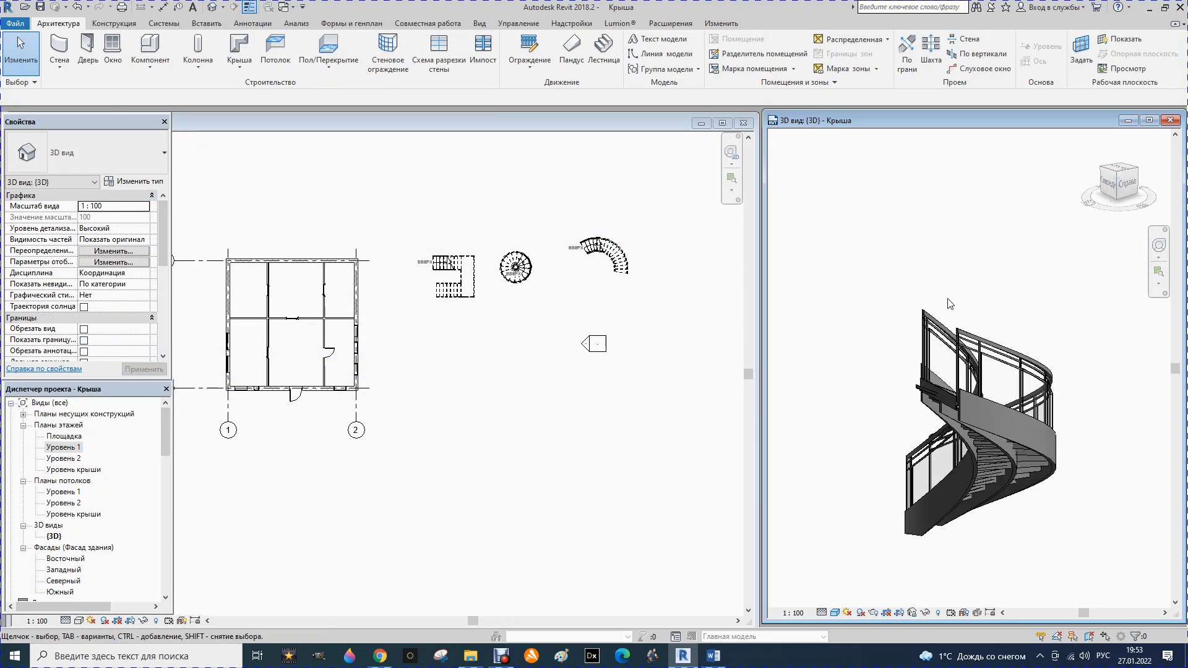
Place a 1000 mm wide L-shaped winder stair below the spiral and curved stairs on the plan and finish it
scroll(990, 334, "down", 6)
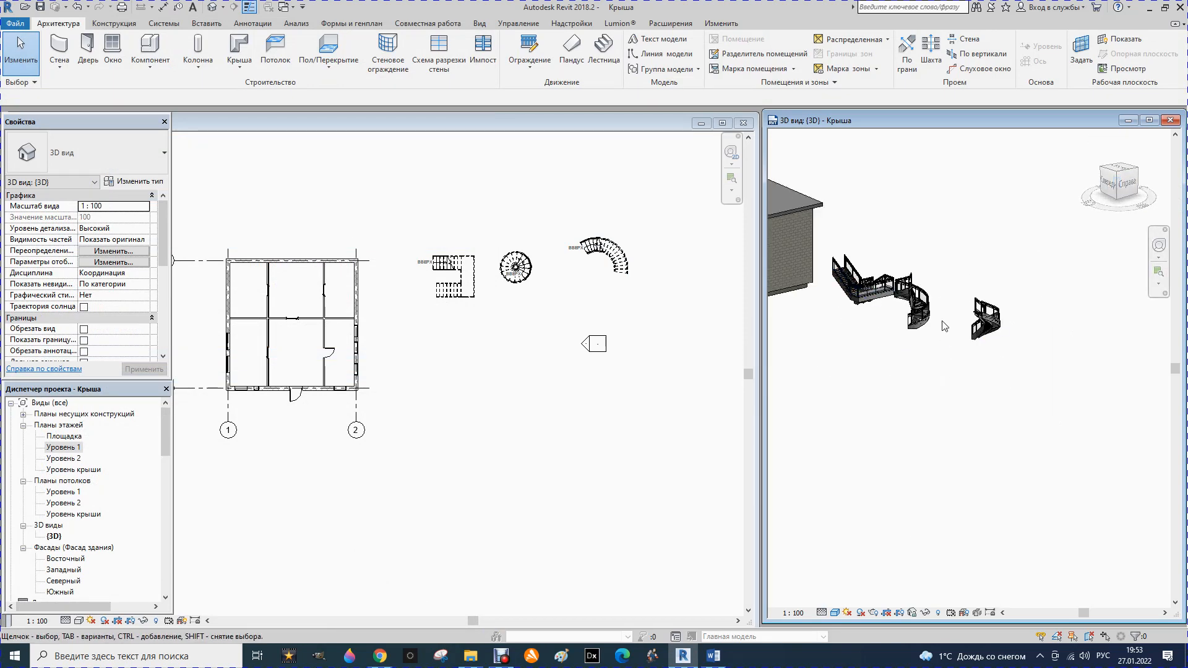
scroll(629, 277, "up", 2)
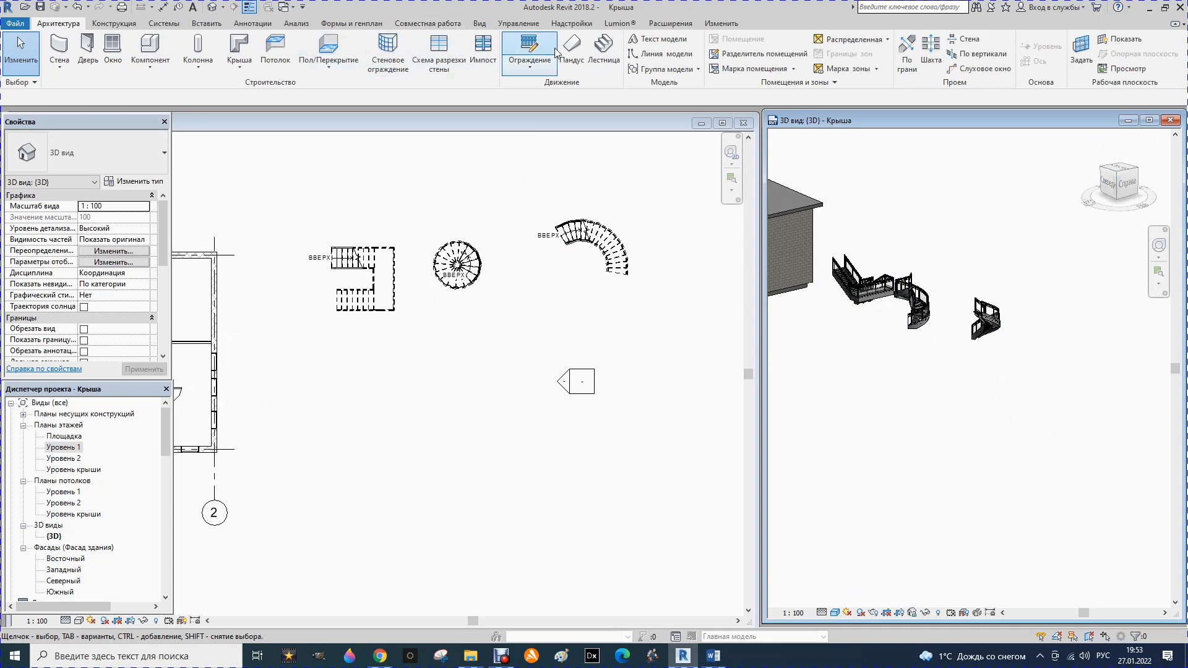
left_click(604, 60)
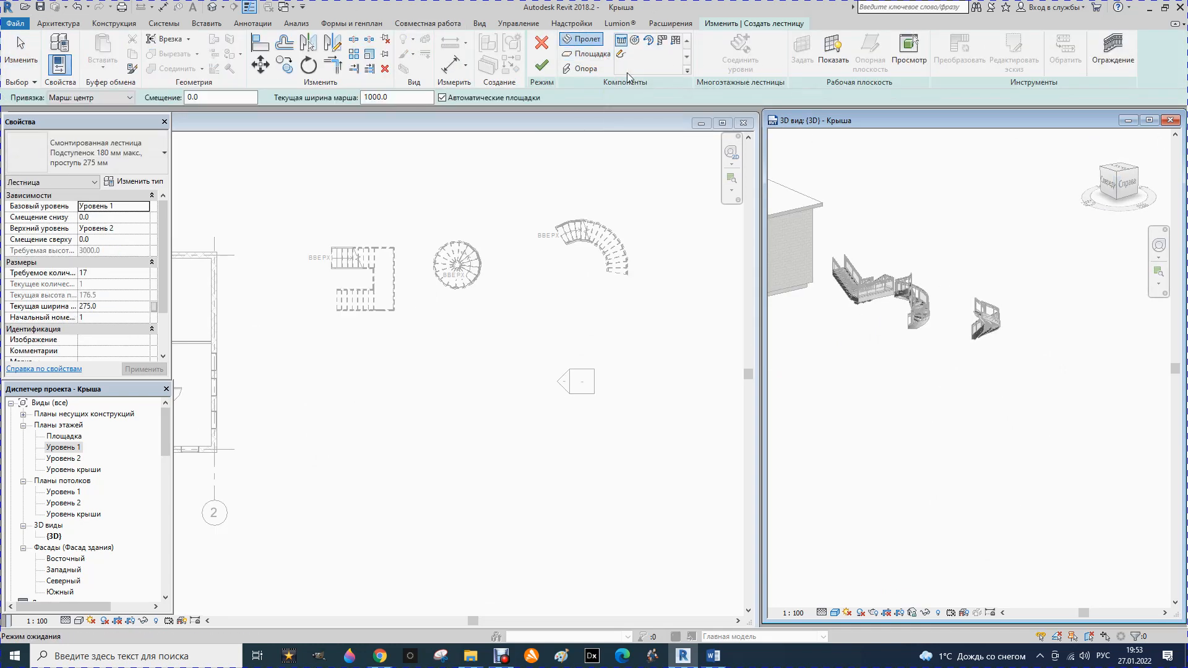
left_click(662, 42)
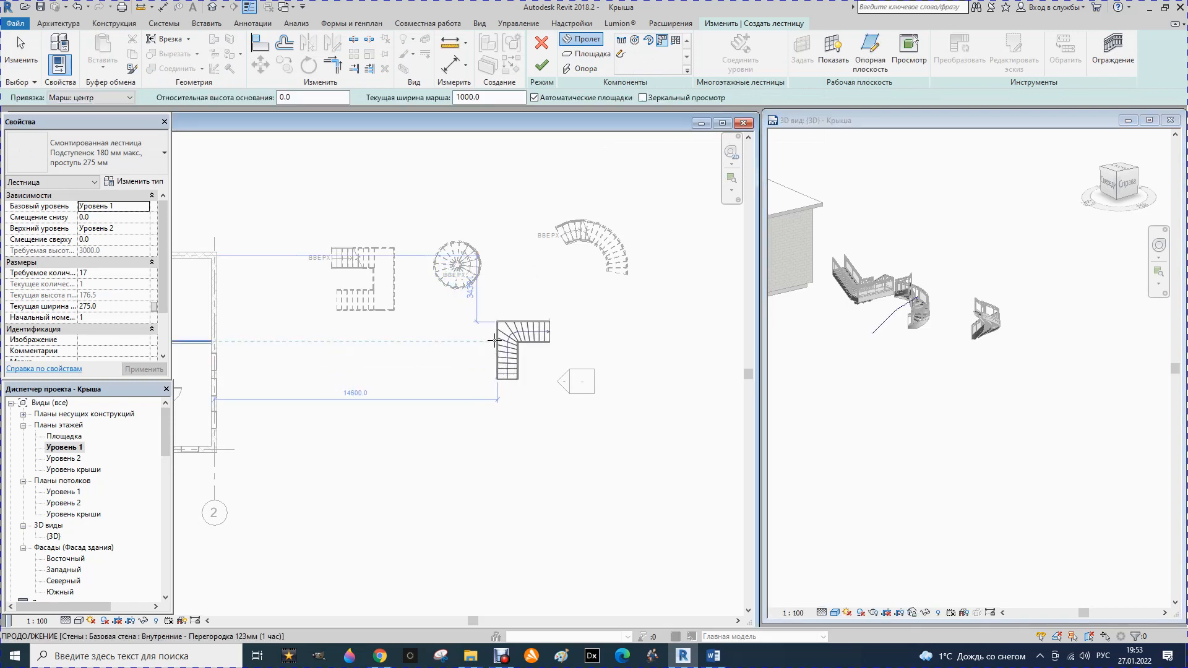
left_click(512, 407)
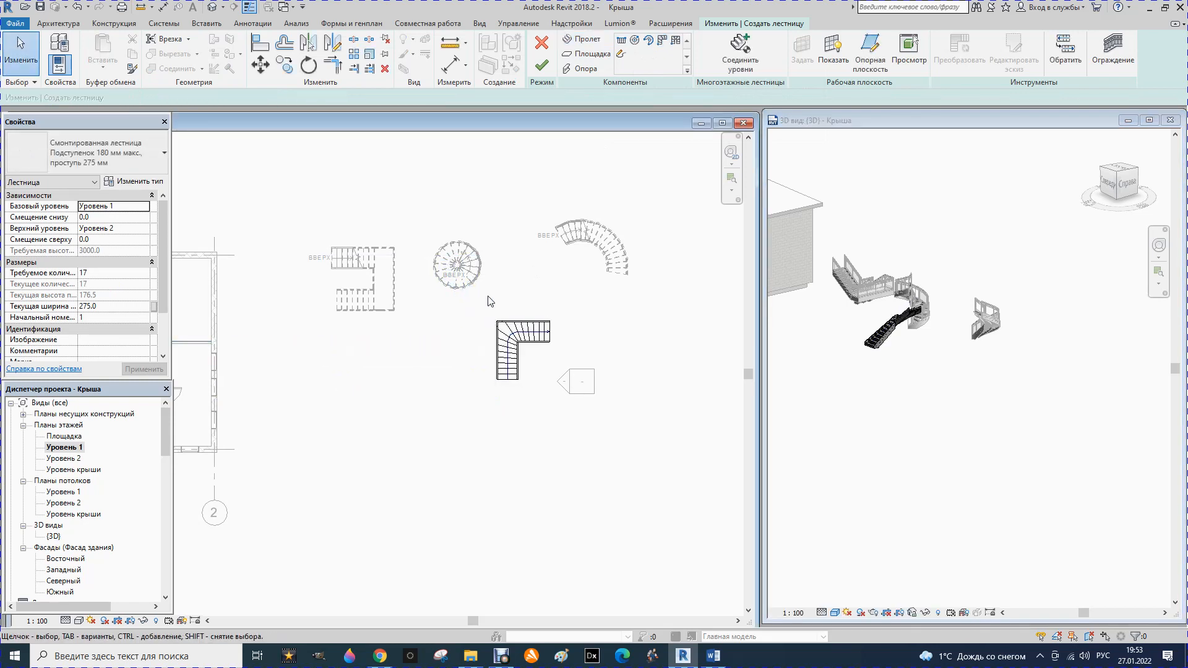
left_click(537, 70)
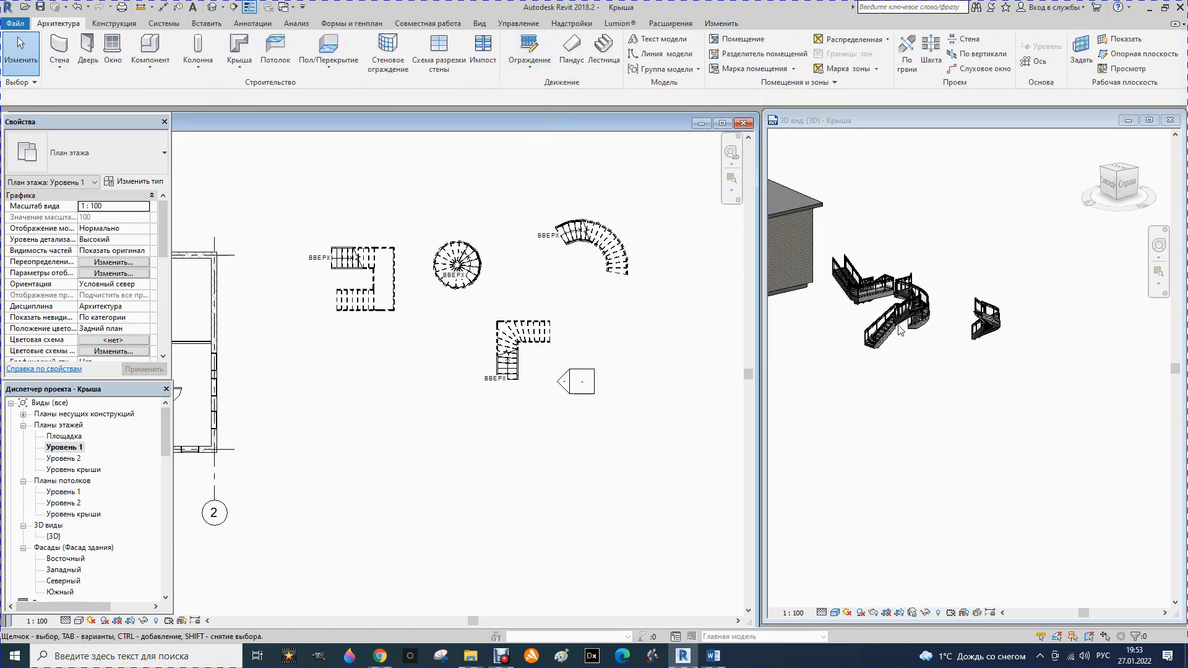
Inspect the L-shaped winder stair in 3D and review its type properties
scroll(898, 330, "up", 5)
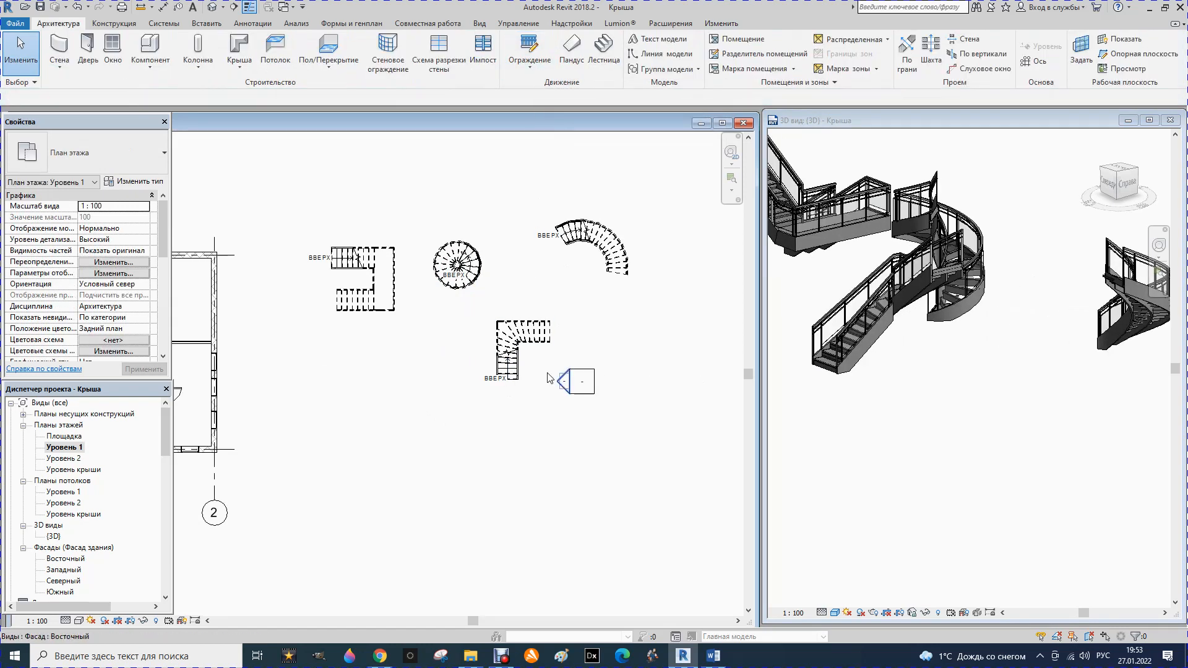
left_click(506, 369)
left_click(138, 181)
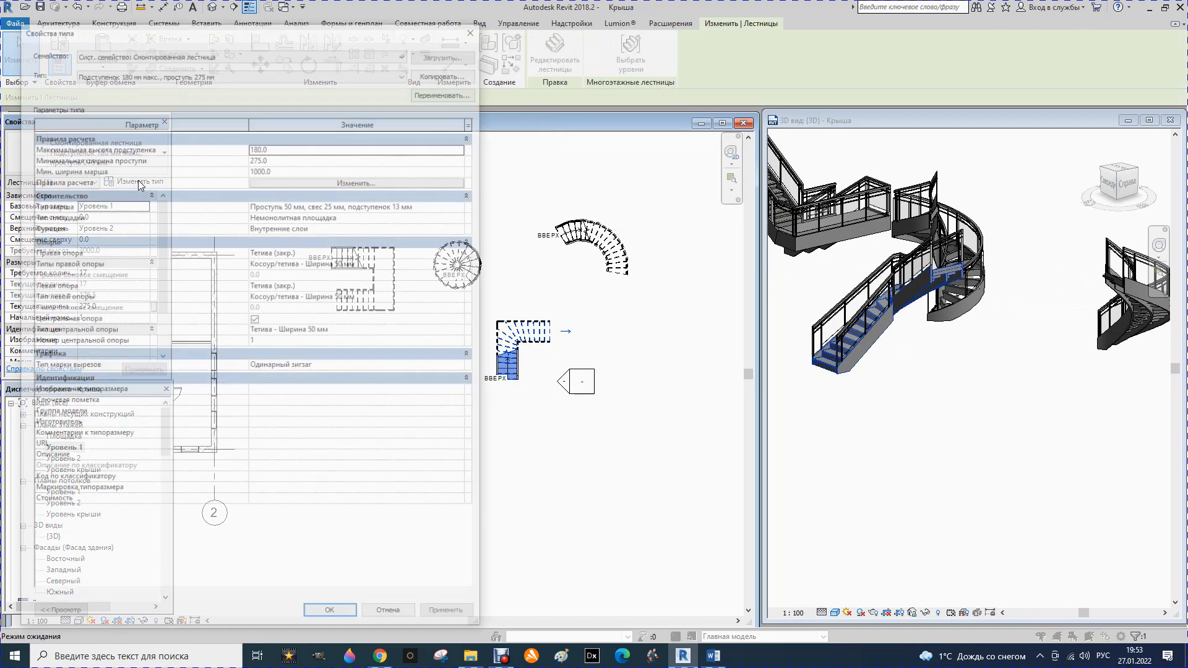
left_click(332, 616)
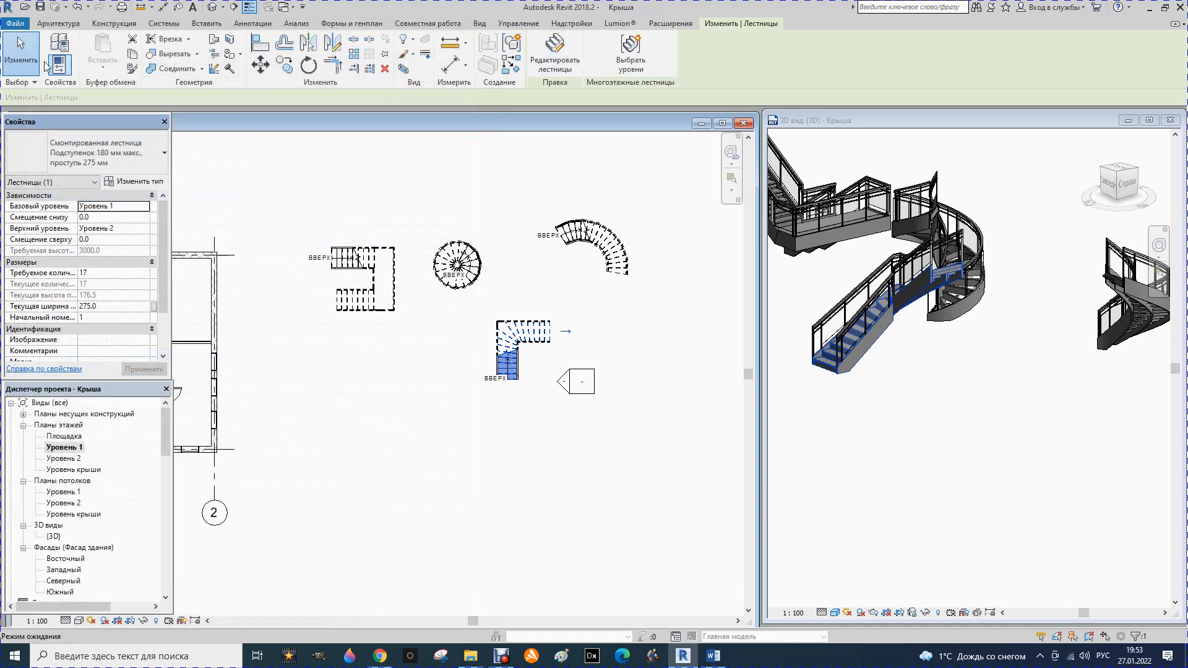
Place a 1000 mm wide U-shaped winder stair beside the L-shaped winder stair on the plan and finish it
left_click(54, 23)
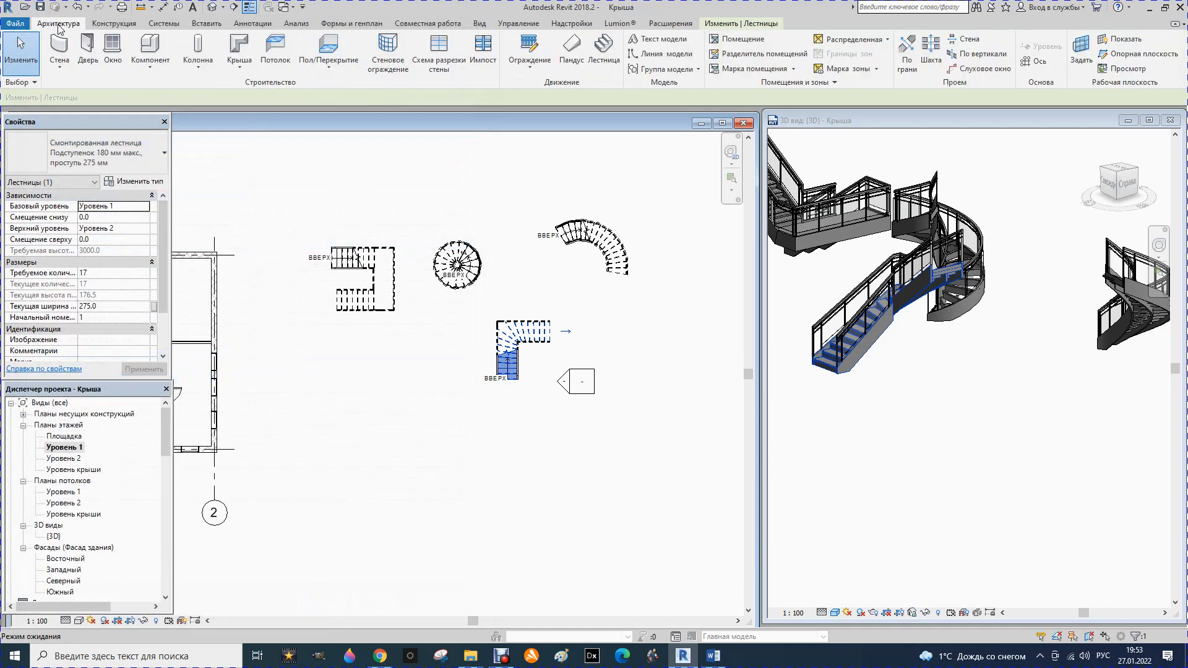
left_click(603, 52)
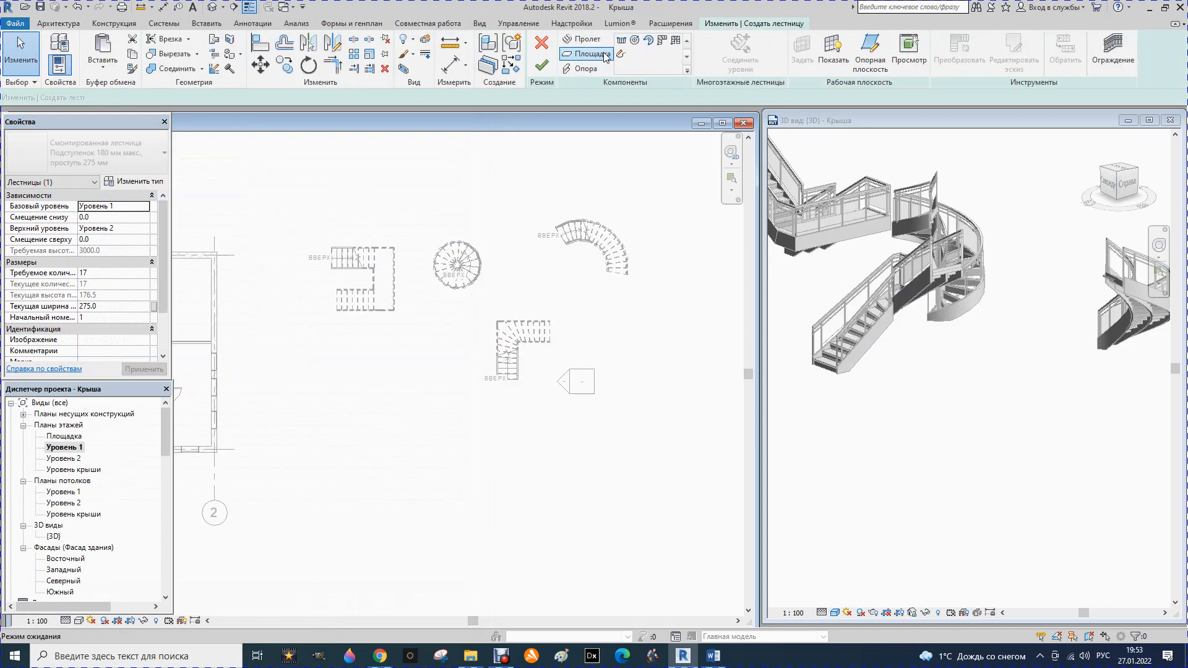
left_click(677, 42)
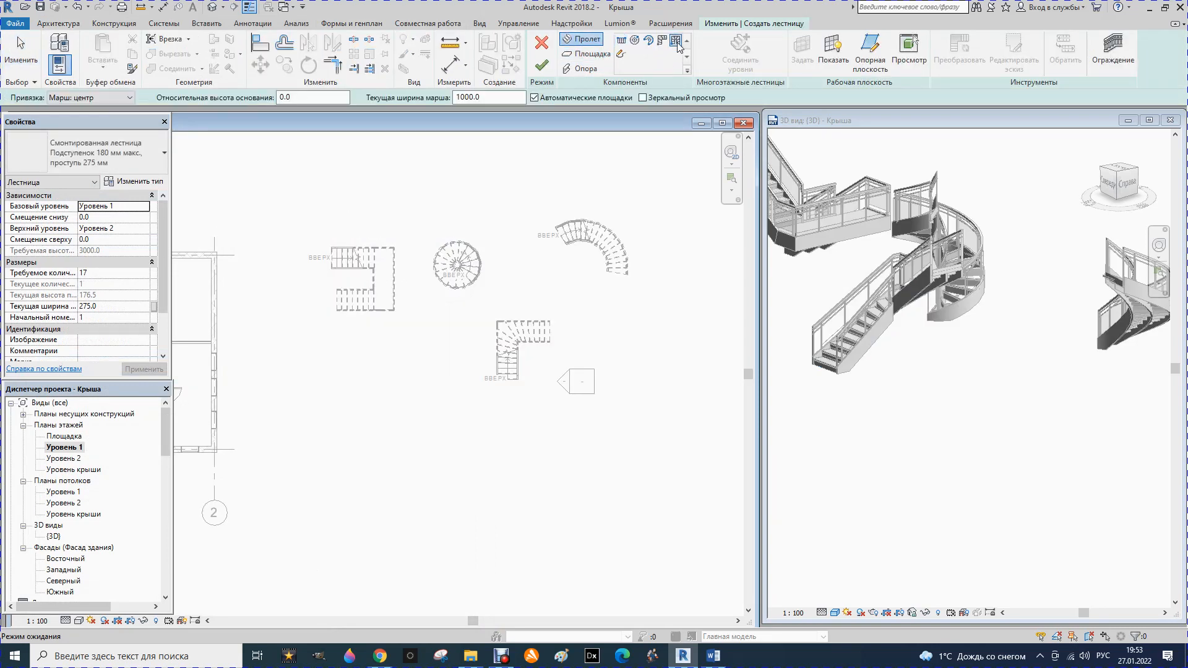
left_click(613, 344)
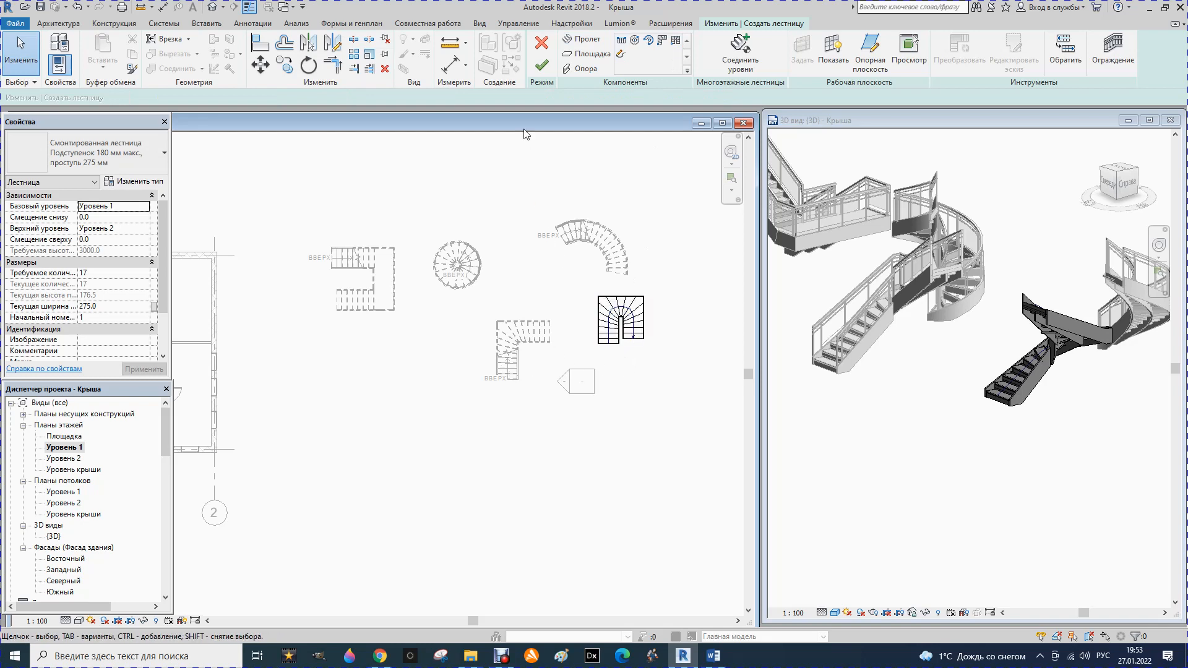
left_click(544, 64)
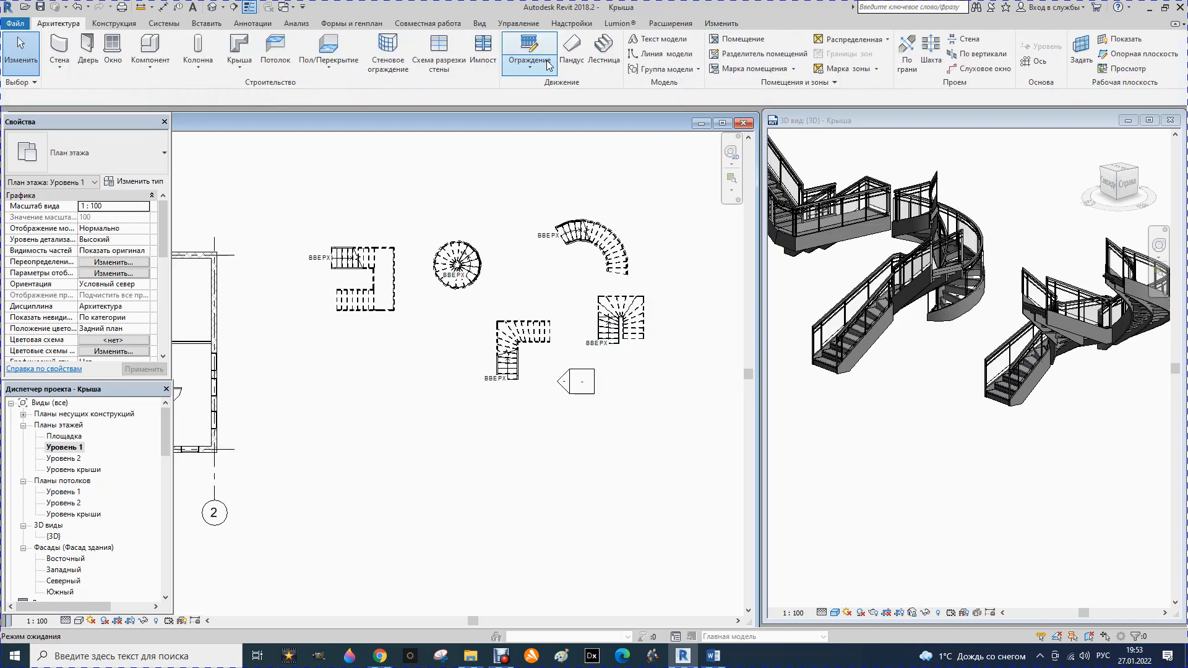
Select the U-shaped winder stair and examine its treads and railings in 3D from above and from an upper corner
left_click(645, 345)
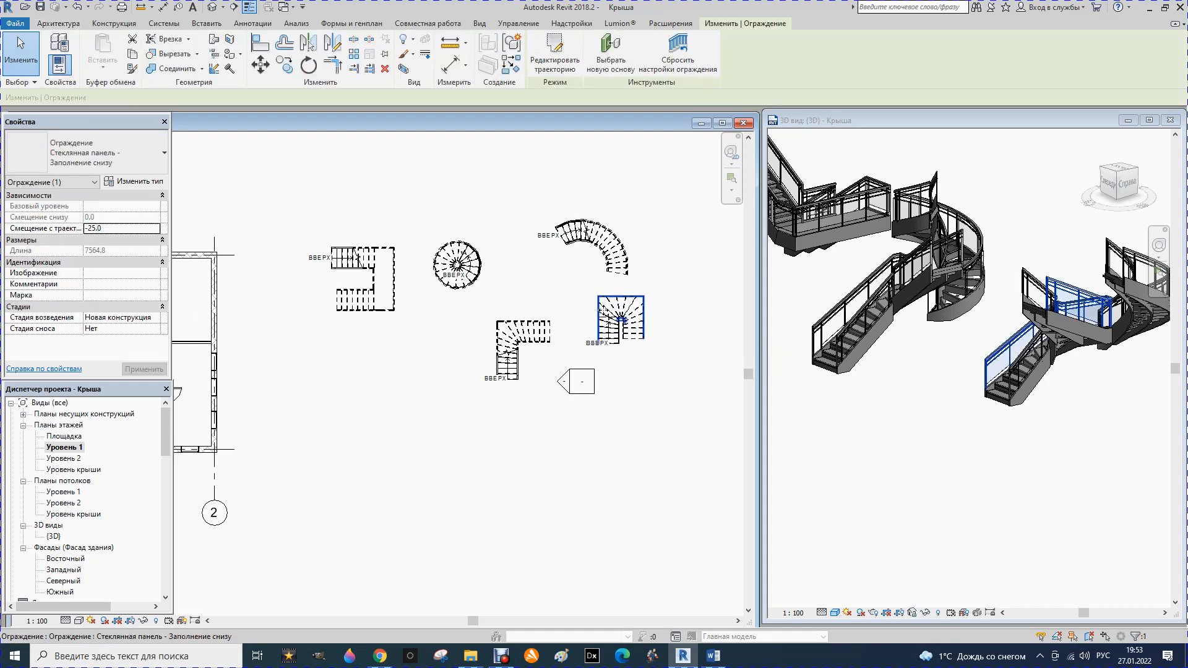
left_click(621, 319)
left_click(609, 321)
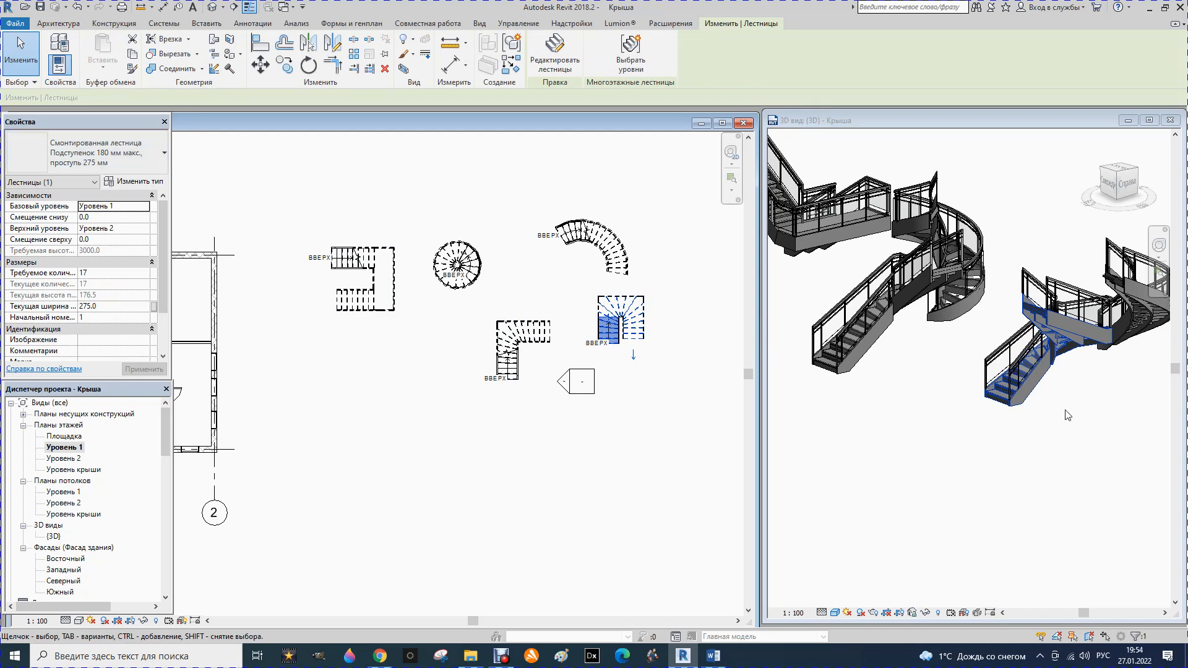
mouse_move(1121, 199)
left_mouse_down()
mouse_move(1103, 194)
mouse_move(1105, 208)
mouse_move(1116, 176)
left_mouse_up()
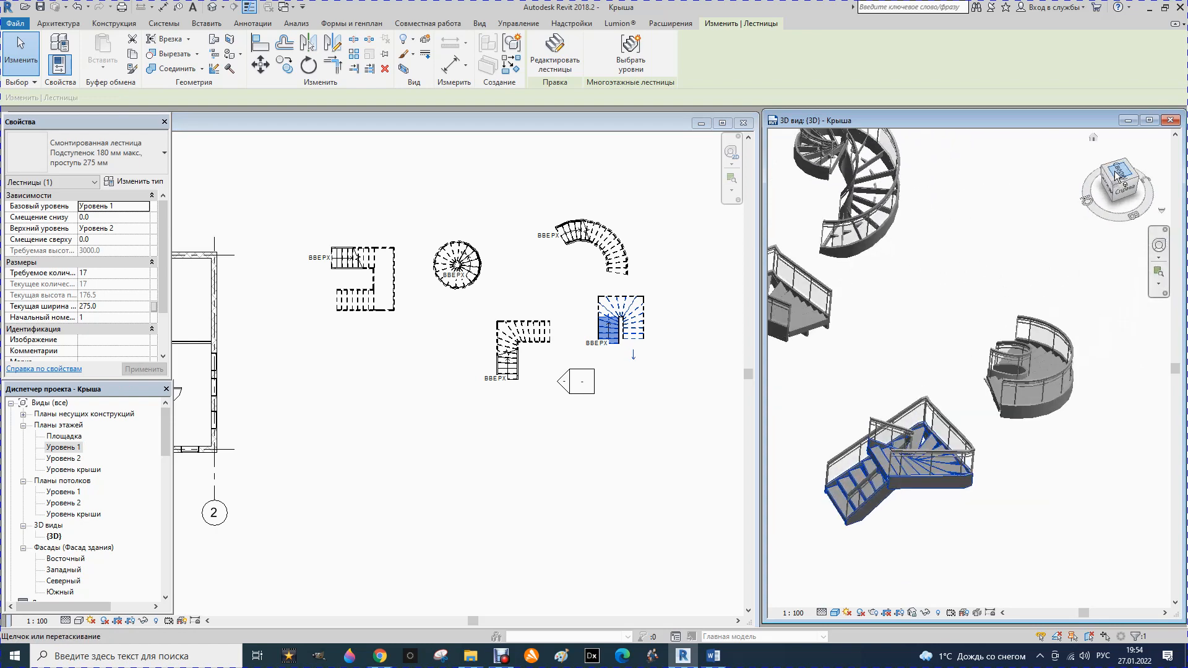
left_click(1116, 176)
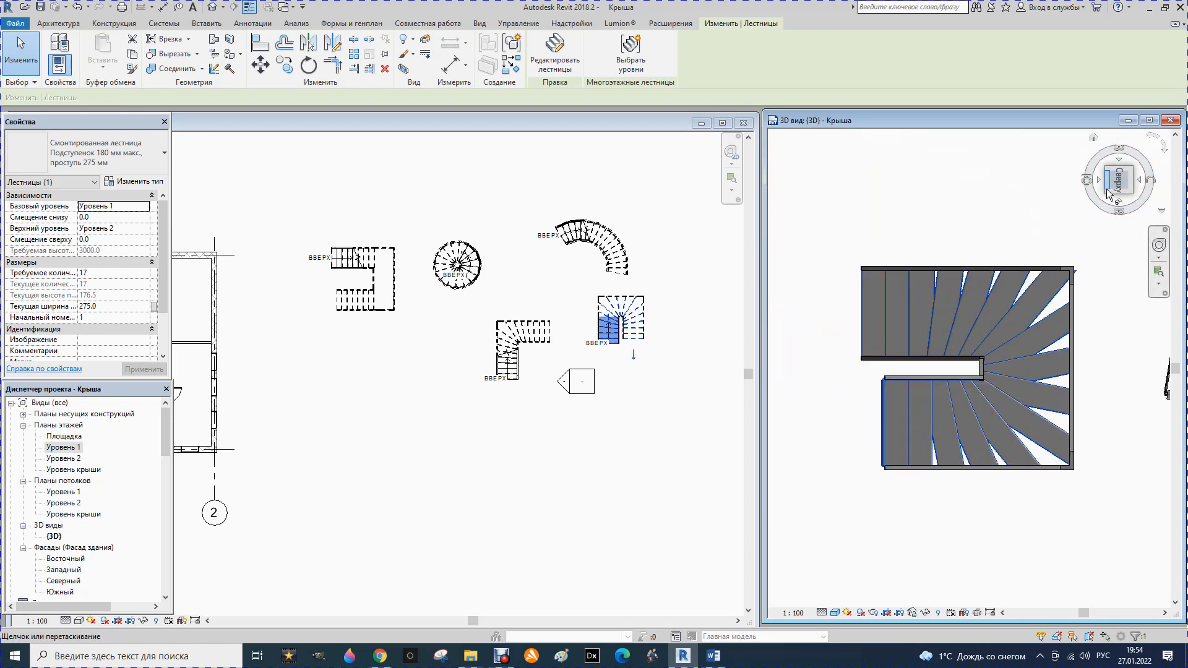
left_click(1107, 195)
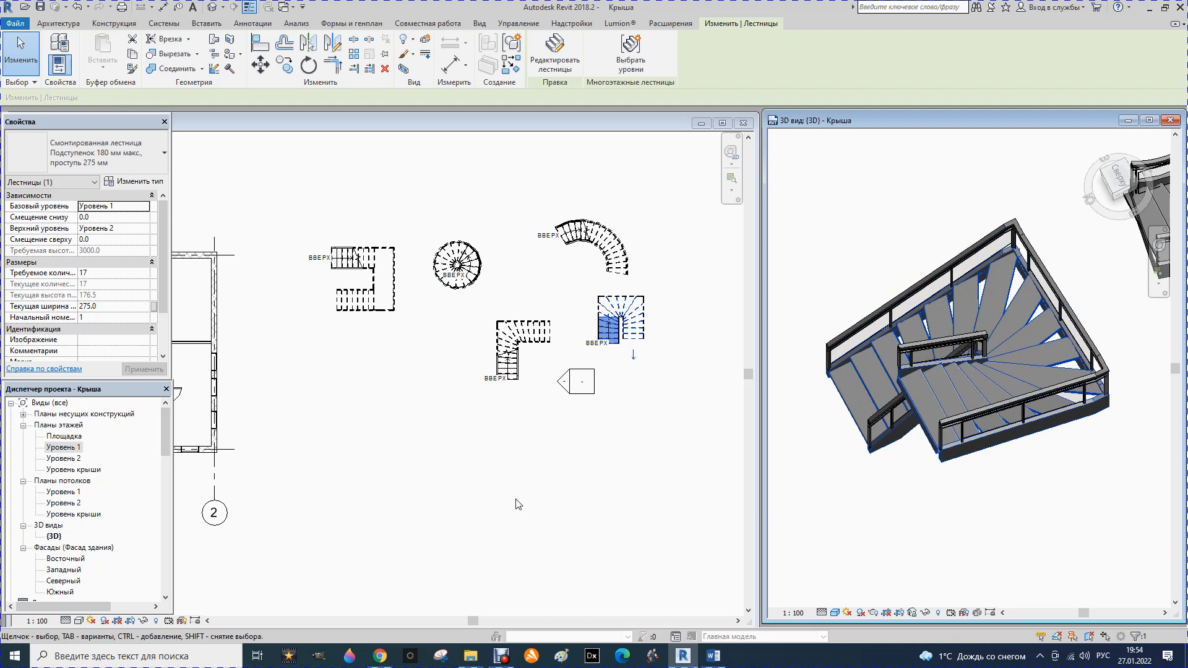
left_click(384, 461)
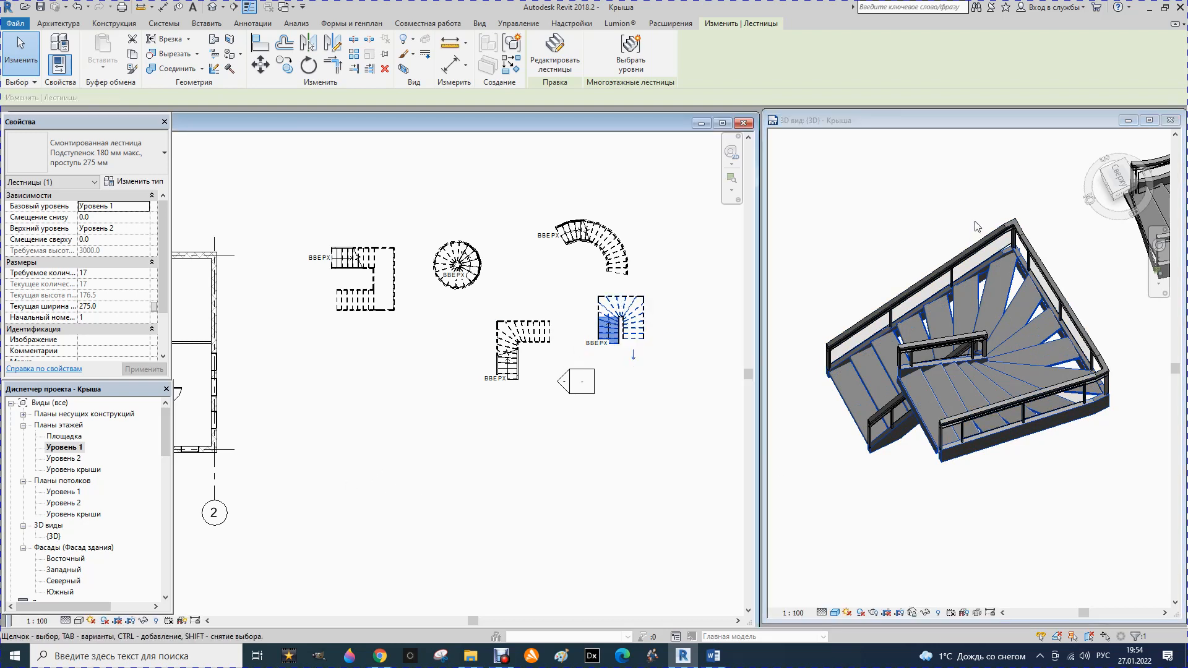
Examine the U-shaped winder stair from the right, front and left sides in 3D, and view the stairs together with the house
left_click(1121, 197)
left_click(1120, 193)
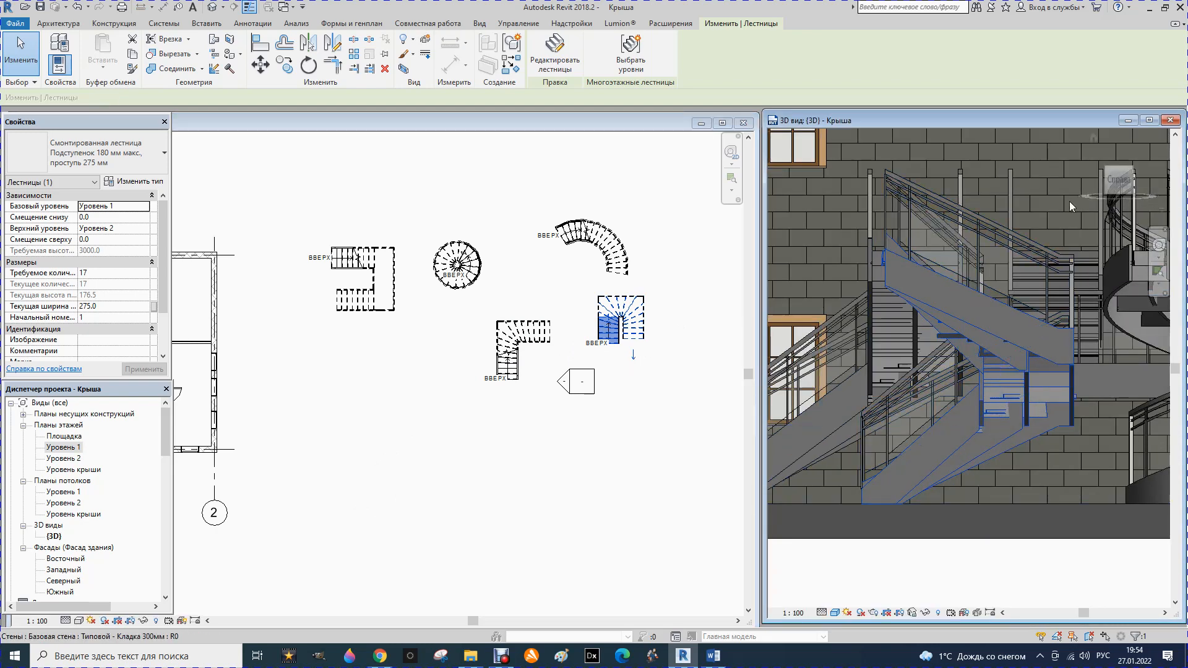
left_click(1100, 181)
left_click(1102, 184)
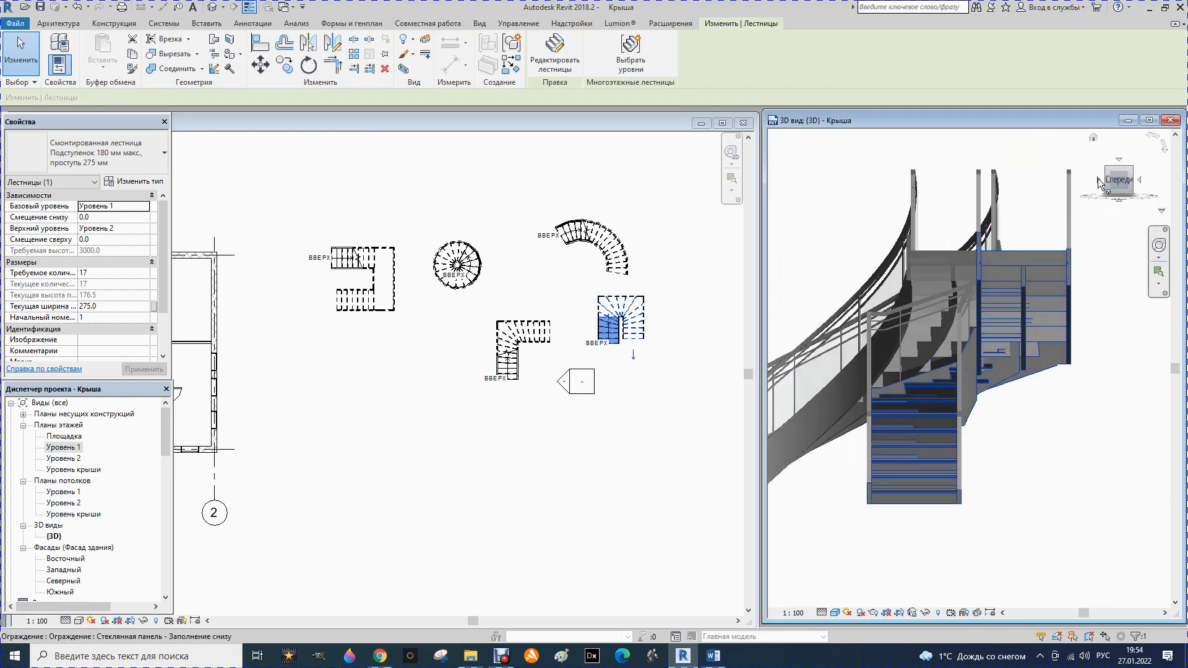
left_click(1098, 181)
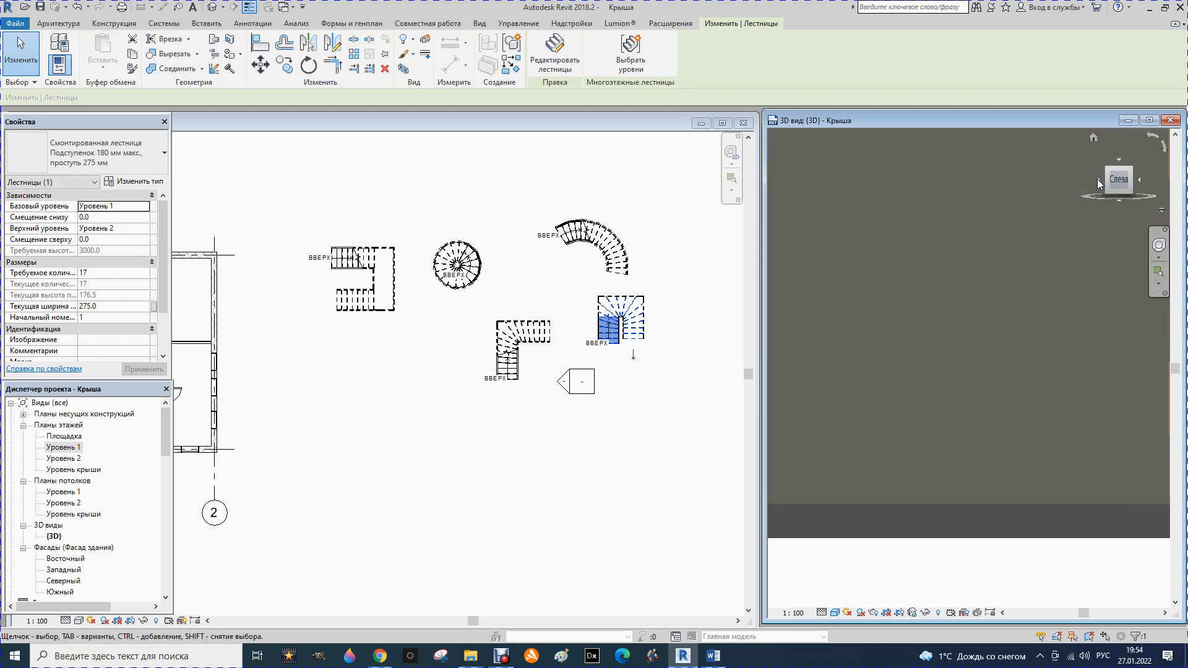
scroll(914, 353, "down", 5)
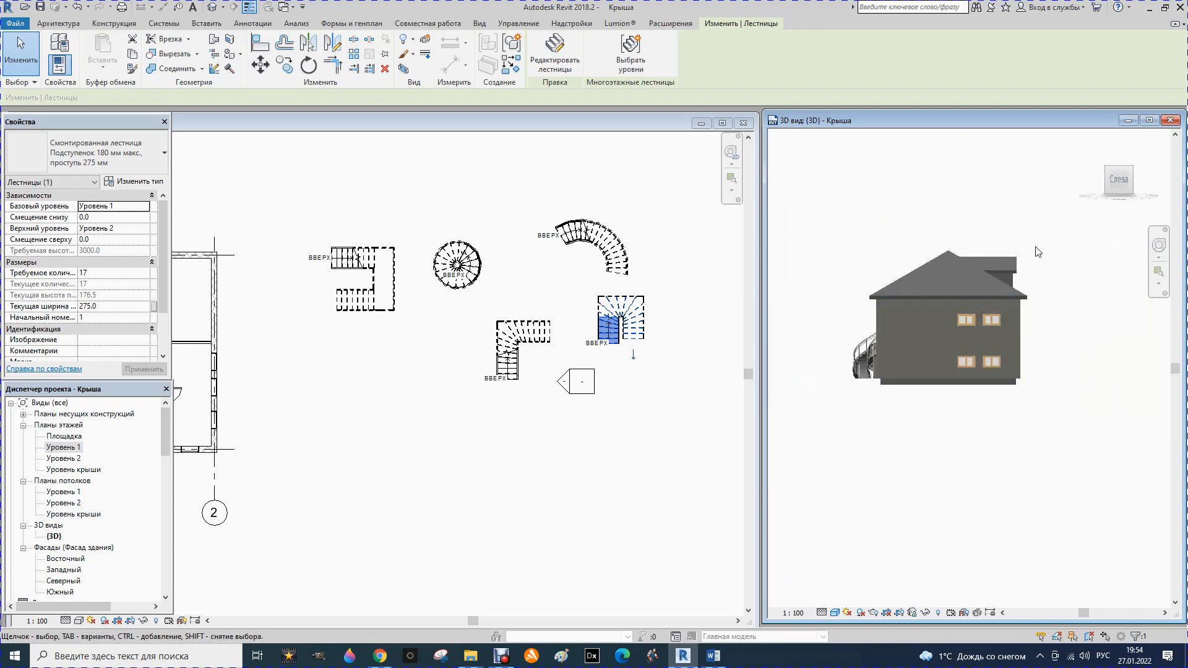
left_click_drag(1127, 195, 1075, 201)
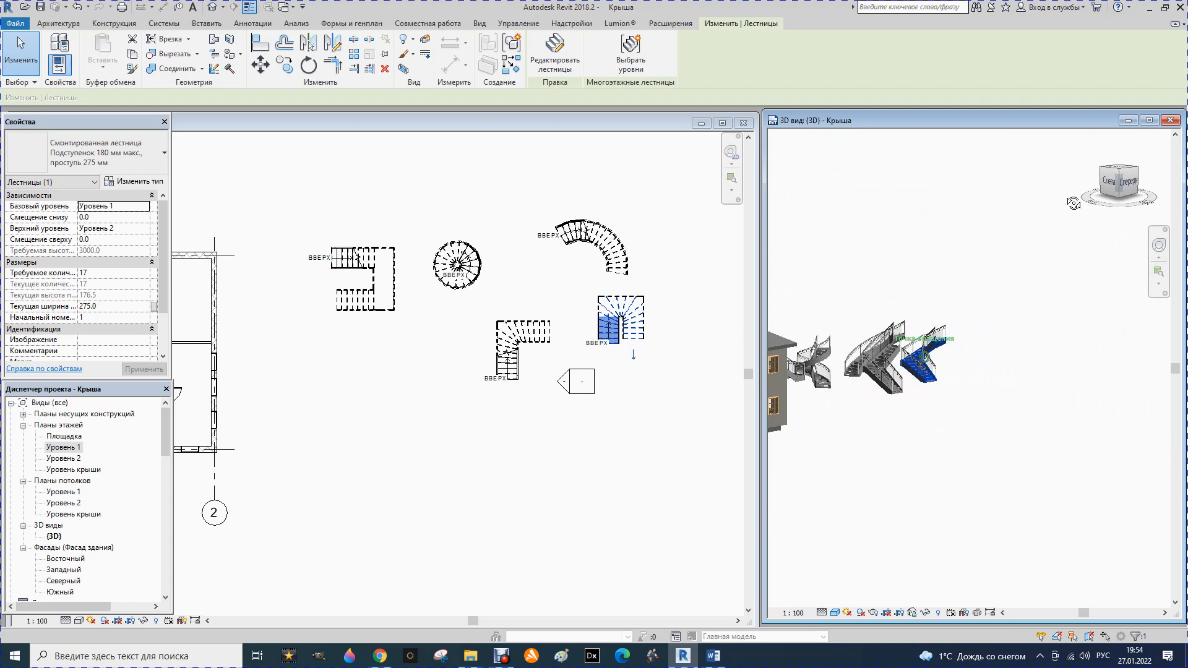
scroll(962, 330, "down", 3)
left_click(901, 401)
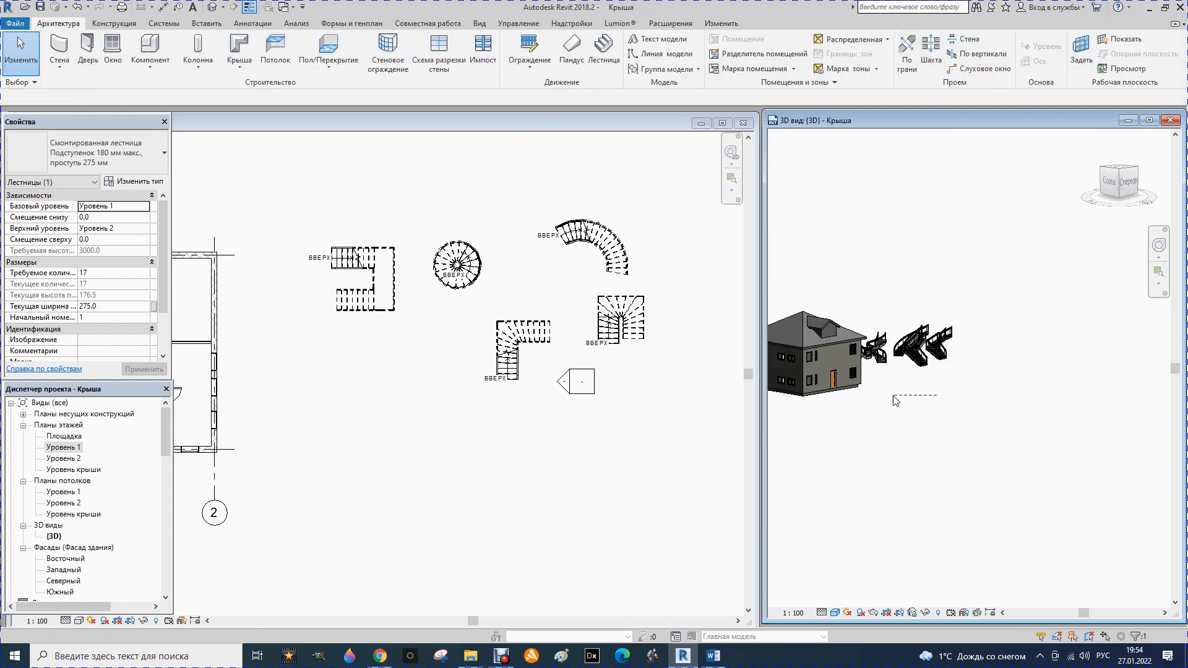
mouse_move(1123, 190)
left_mouse_down()
mouse_move(1094, 194)
mouse_move(1112, 181)
left_mouse_up()
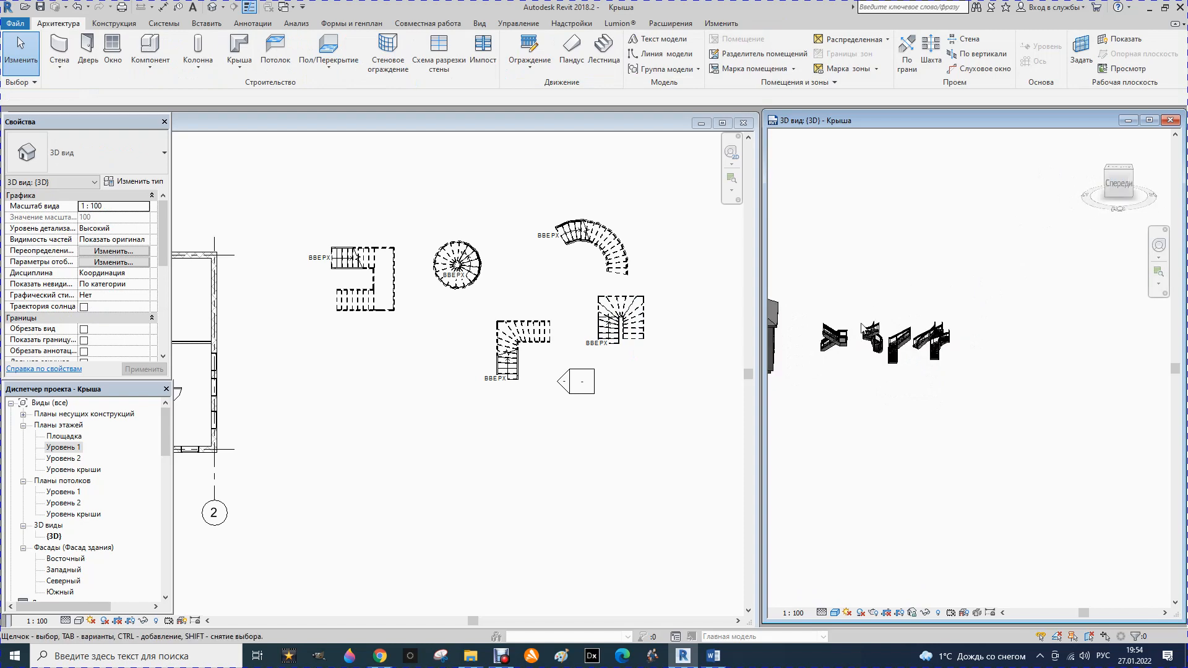
Connect the U-shaped landing stair to Уровень крыши in the Северный elevation and finish it as a multistory stair
left_click(833, 345)
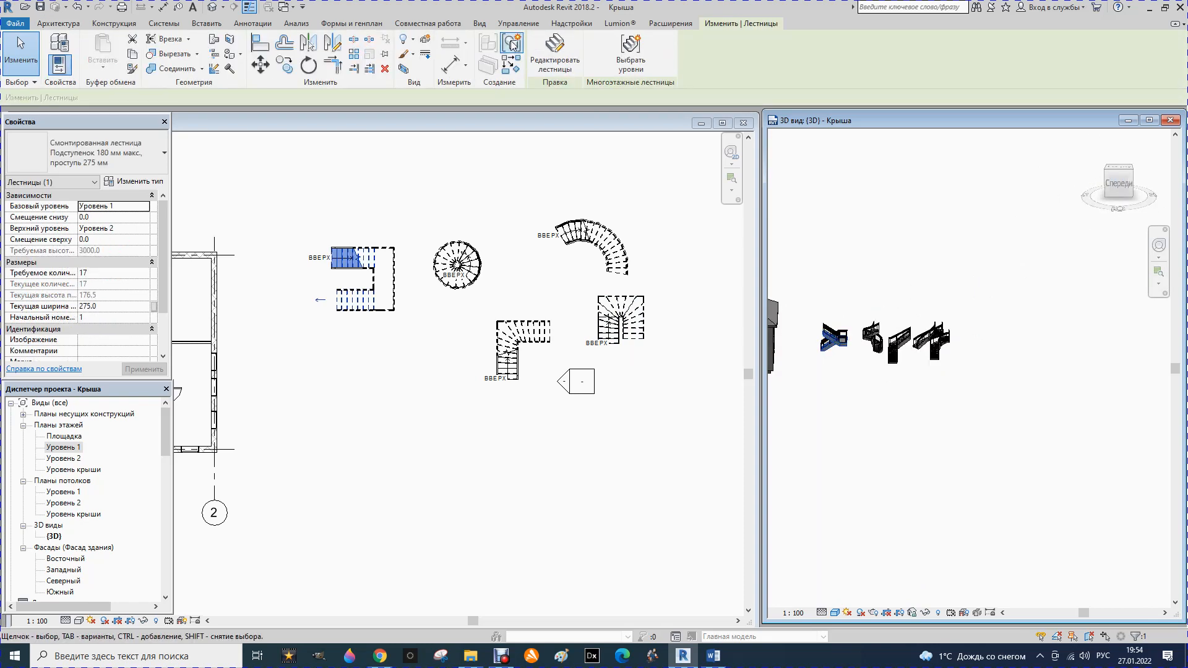
left_click(624, 68)
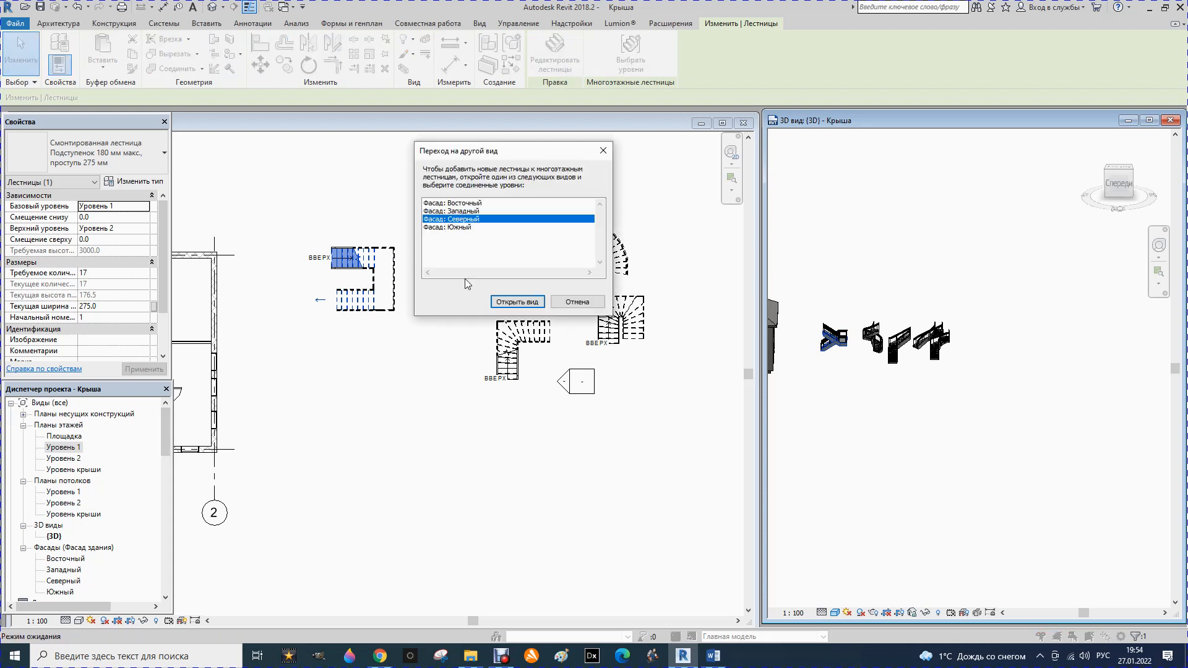
left_click(512, 304)
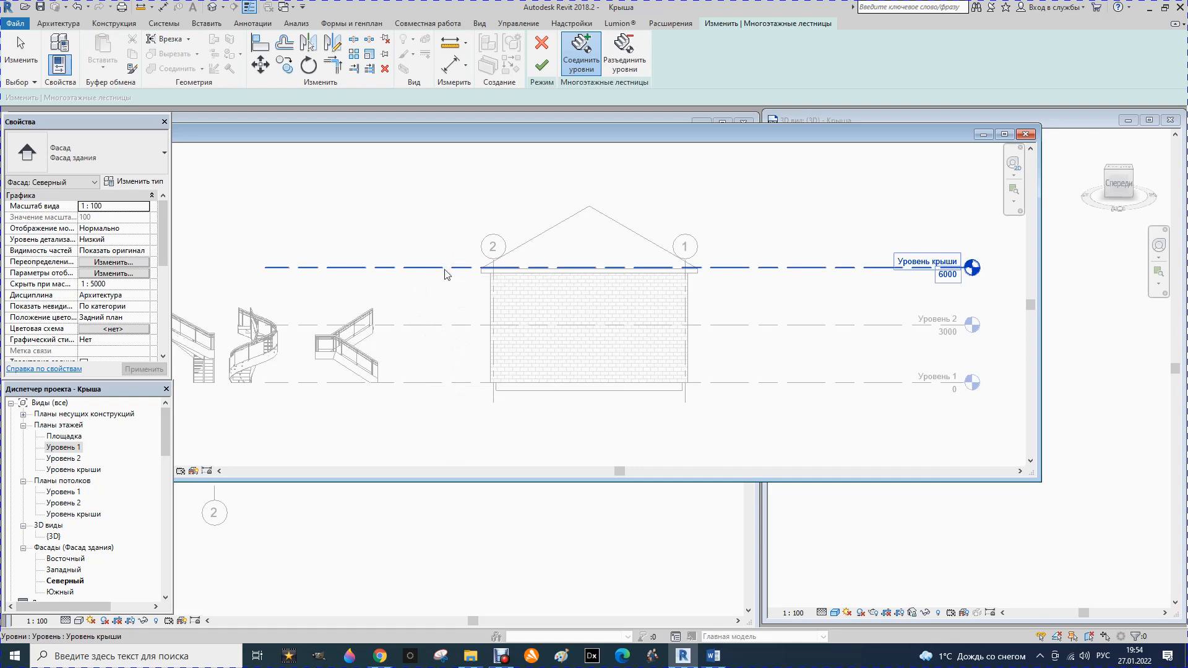
left_click(542, 66)
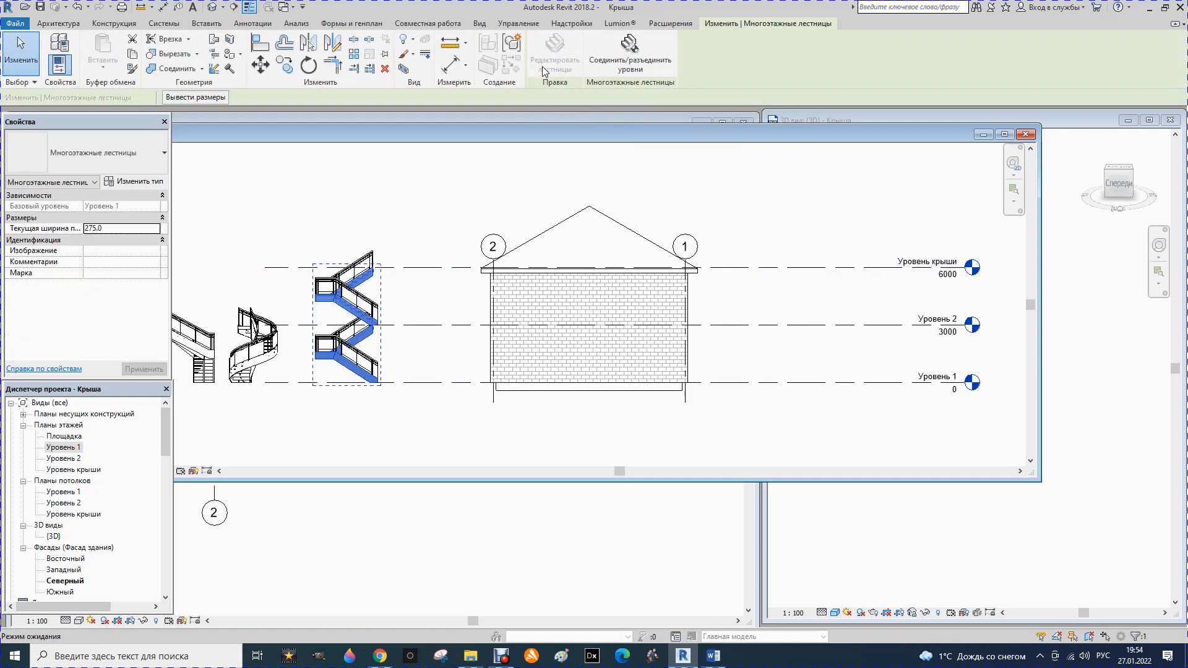
Inspect the multistory stair in the Северный elevation, close that view, and review the stair beside the house in 3D
scroll(328, 368, "up", 3)
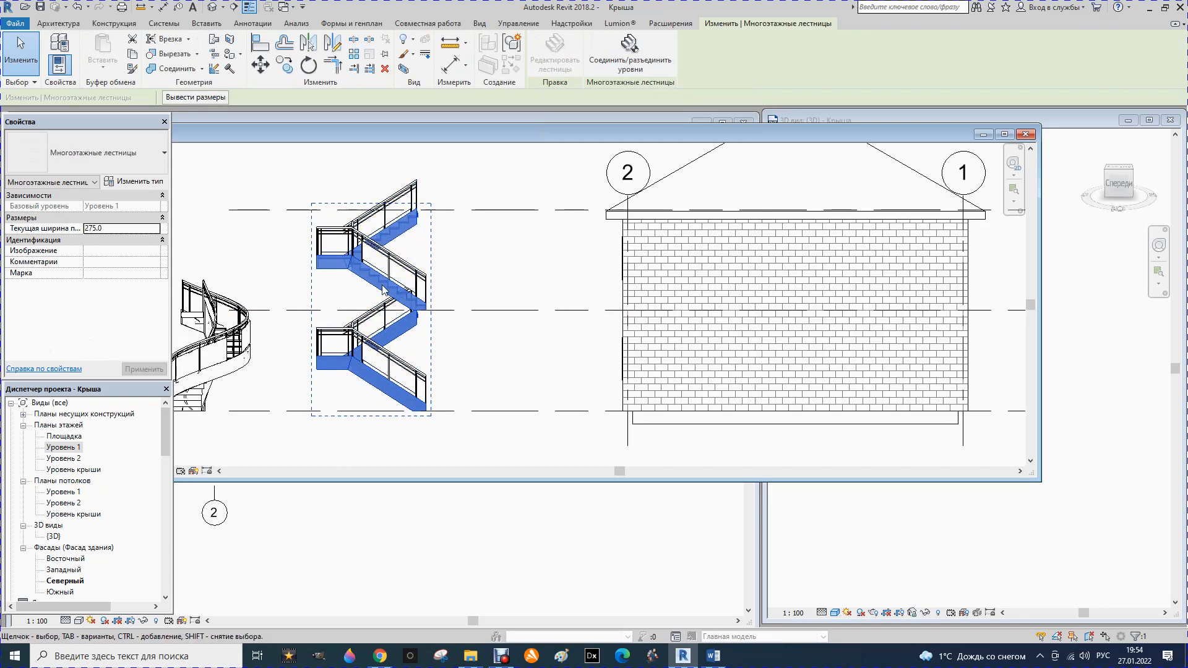
scroll(449, 377, "down", 5)
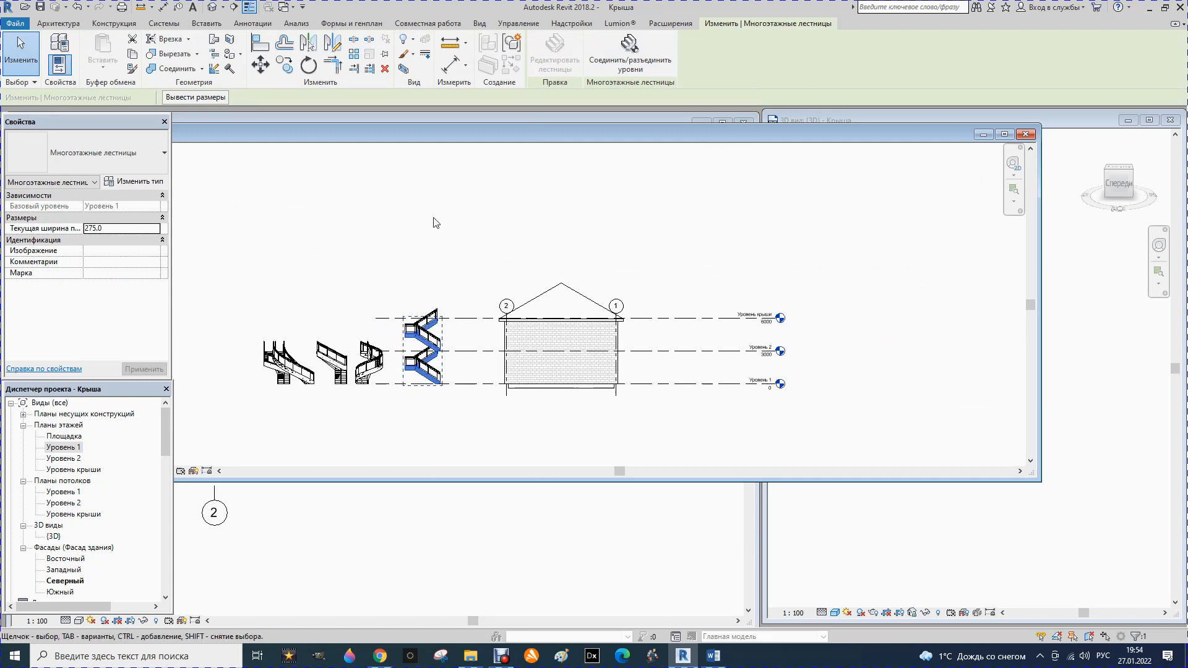
scroll(427, 230, "up", 1)
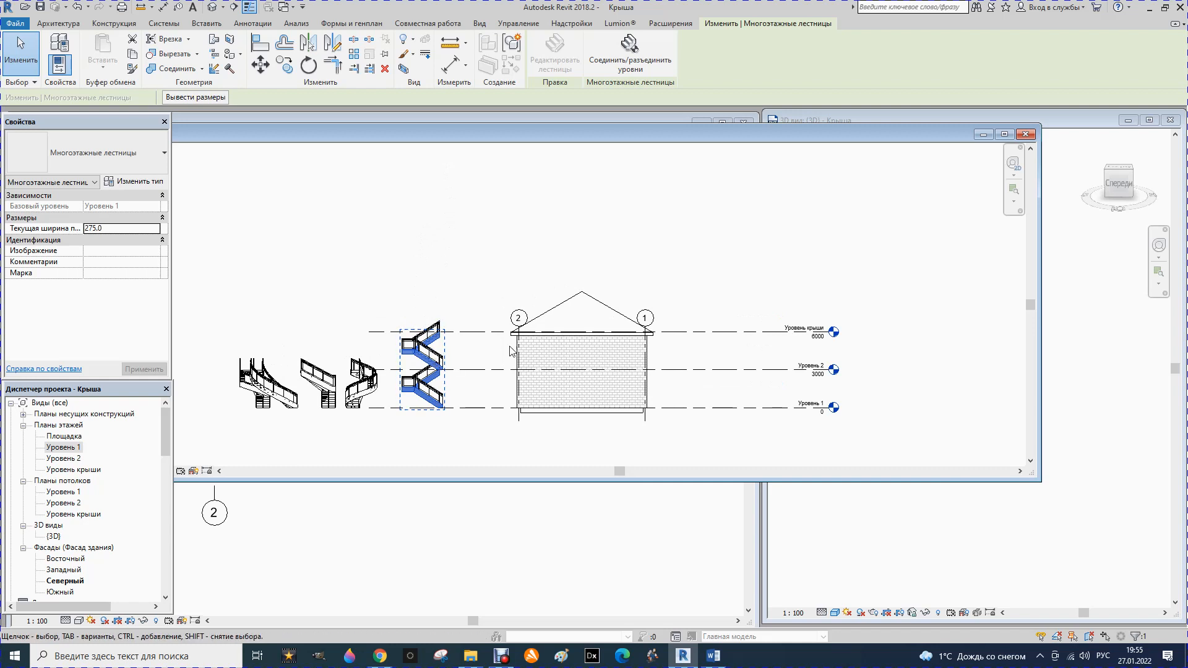
left_click(1025, 135)
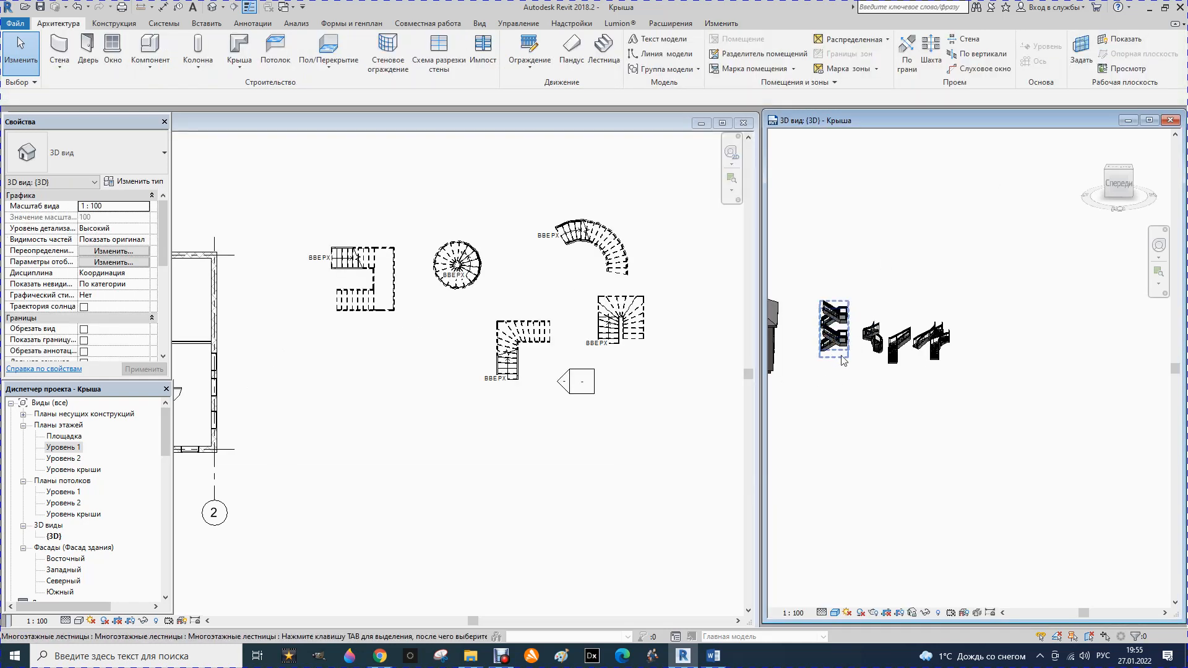
left_click_drag(1117, 189, 1111, 199)
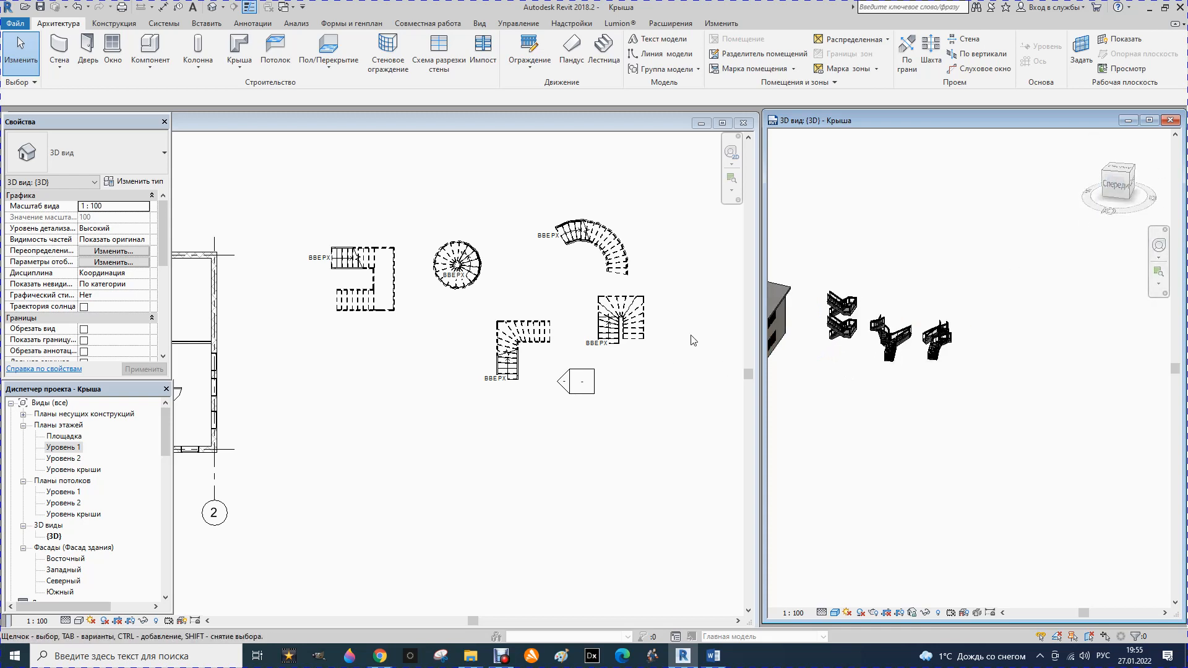
scroll(1100, 337, "down", 2)
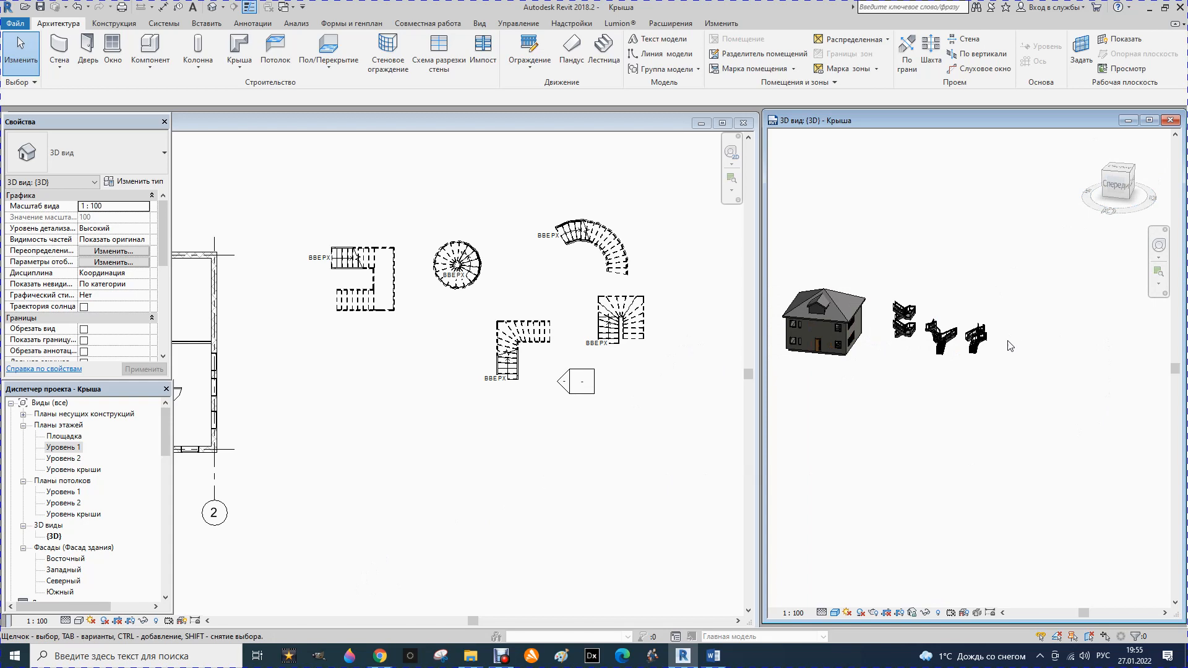
Start a new assembled stair in the Уровень 1 plan and switch to sketching its run
left_click(418, 362)
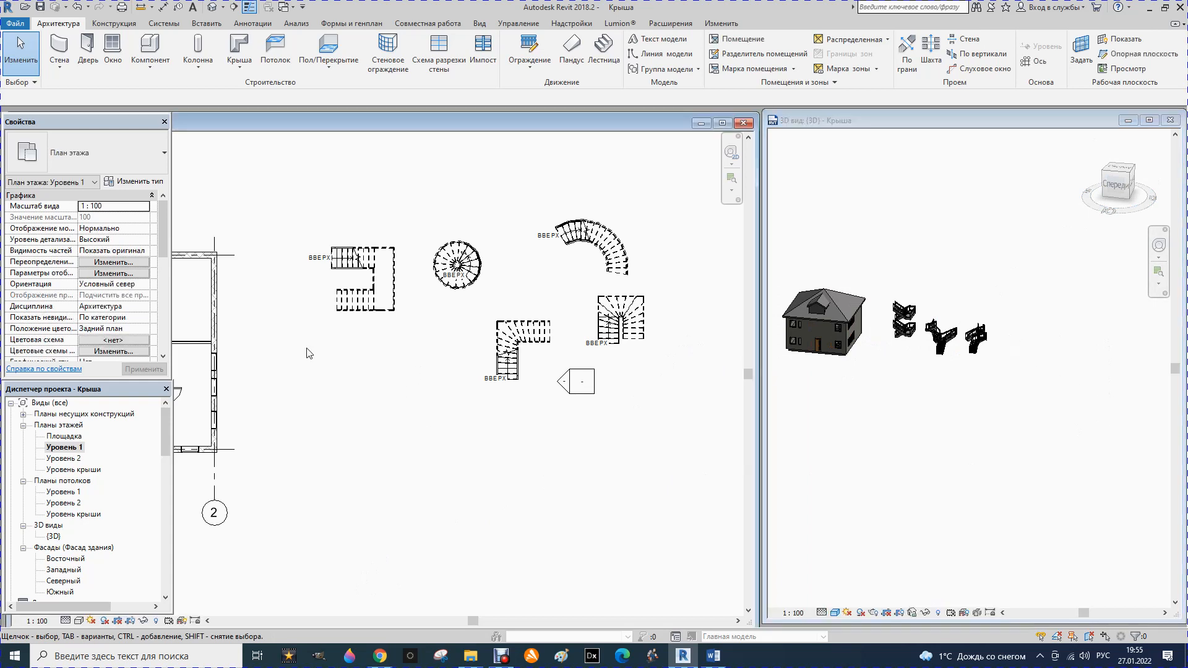
left_click(605, 50)
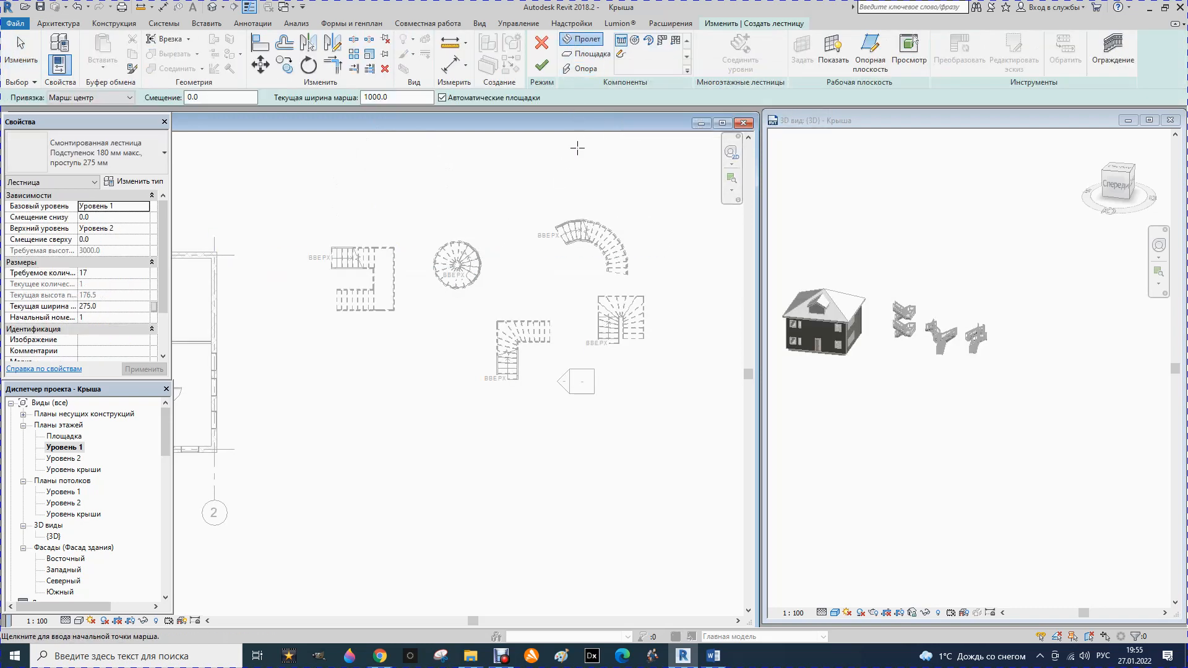
scroll(577, 149, "down", 1)
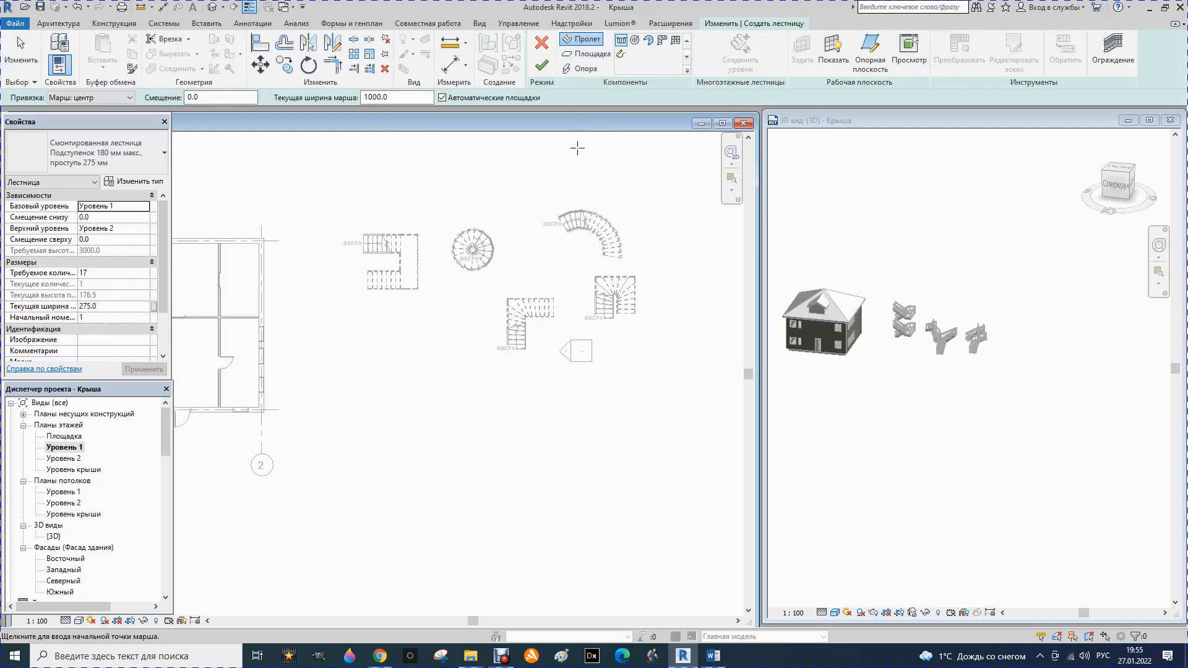
left_click(620, 57)
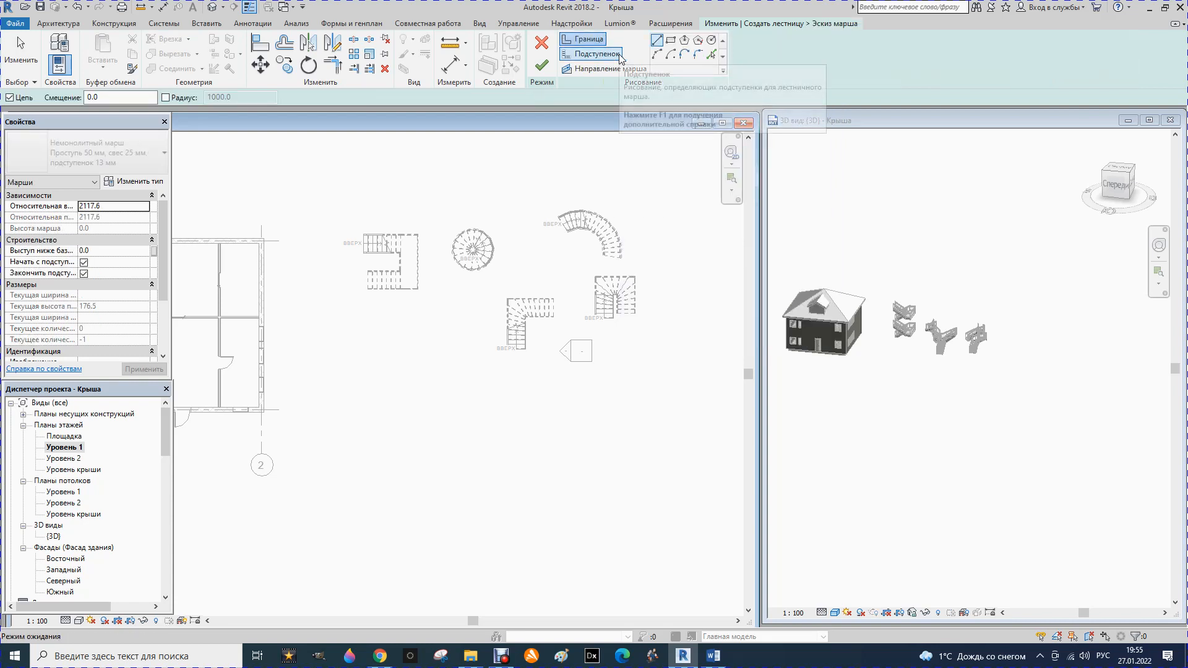
Sketch the run's upper boundary as a downward-bulging three-point arc in the empty area southeast of the house
scroll(587, 197, "down", 2)
scroll(510, 315, "down", 1)
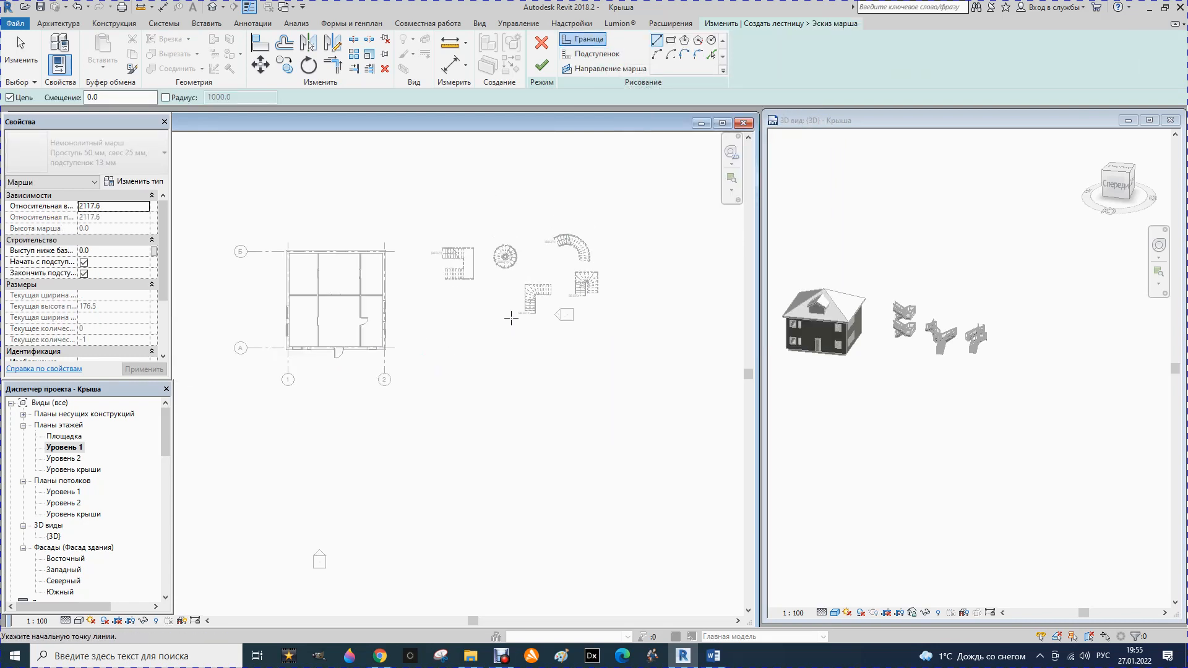
scroll(396, 383, "up", 1)
scroll(513, 297, "up", 1)
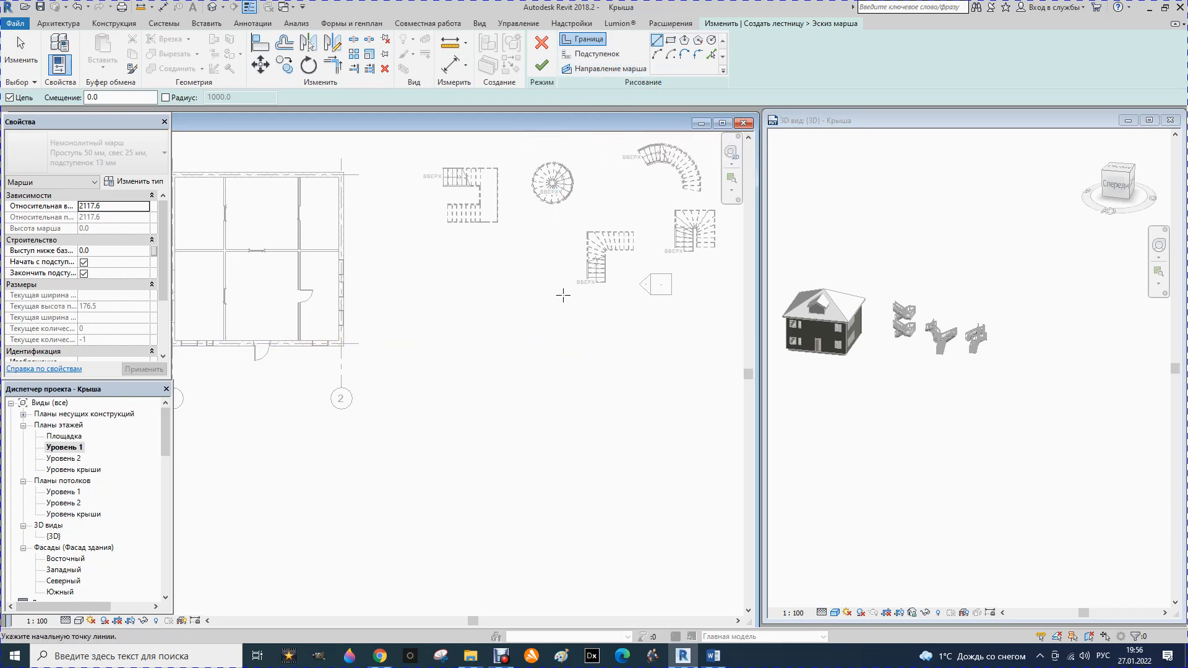
scroll(561, 231, "down", 1)
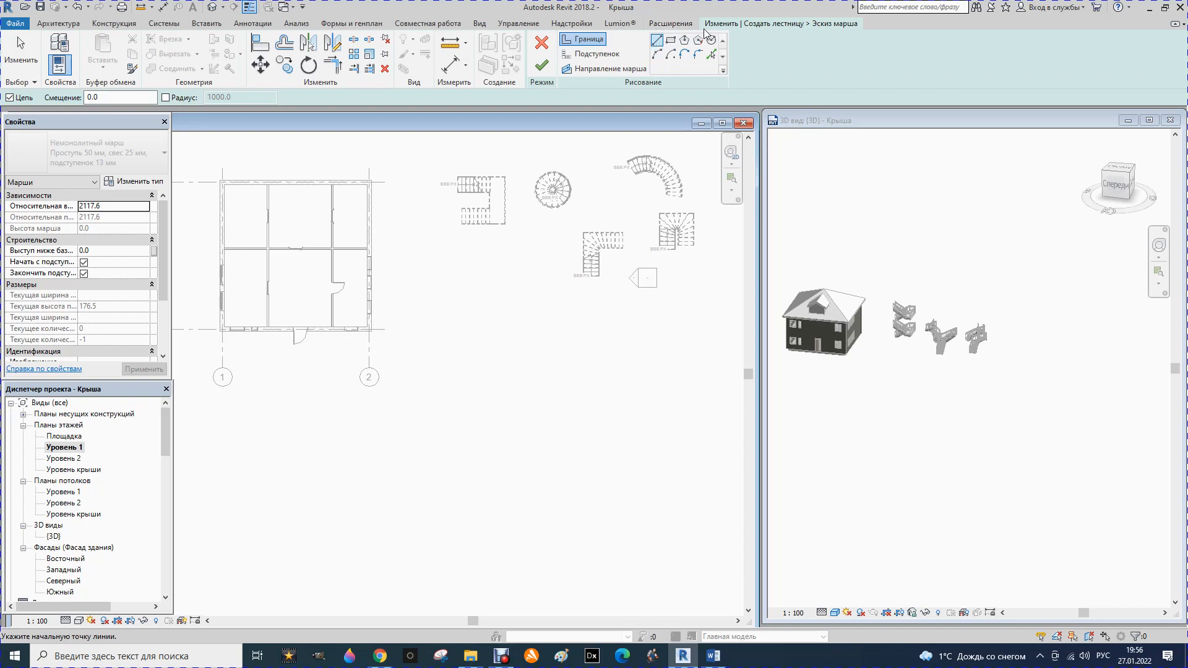
left_click(656, 54)
scroll(466, 384, "up", 1)
scroll(496, 196, "down", 2)
scroll(464, 377, "up", 2)
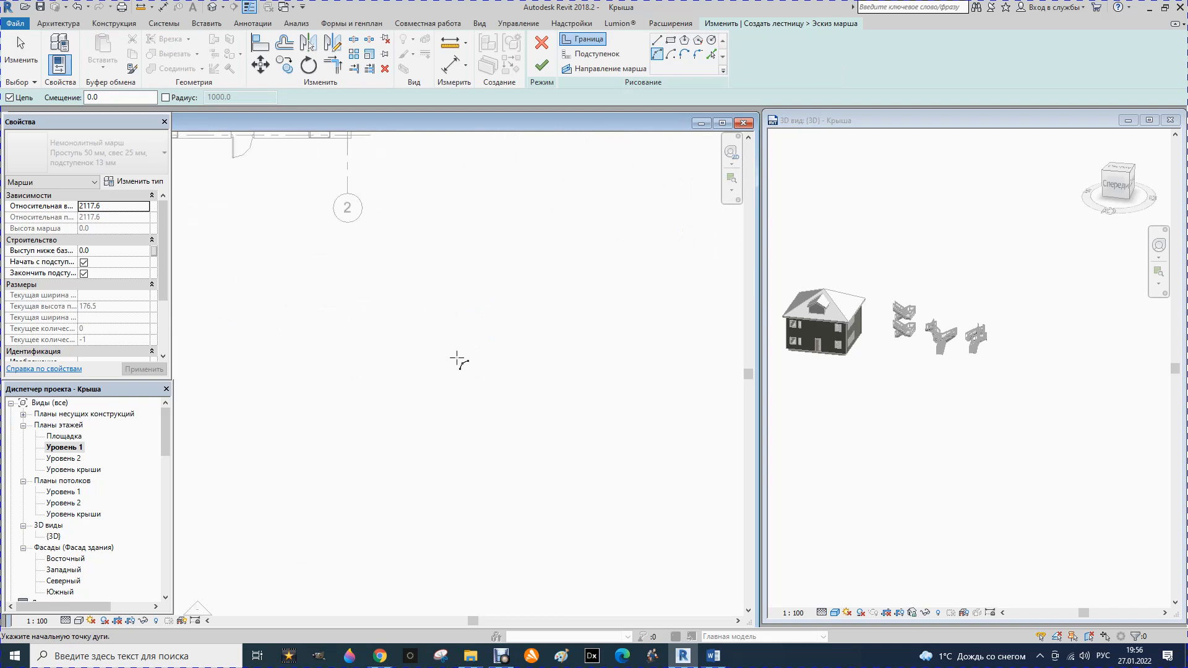
left_click(462, 295)
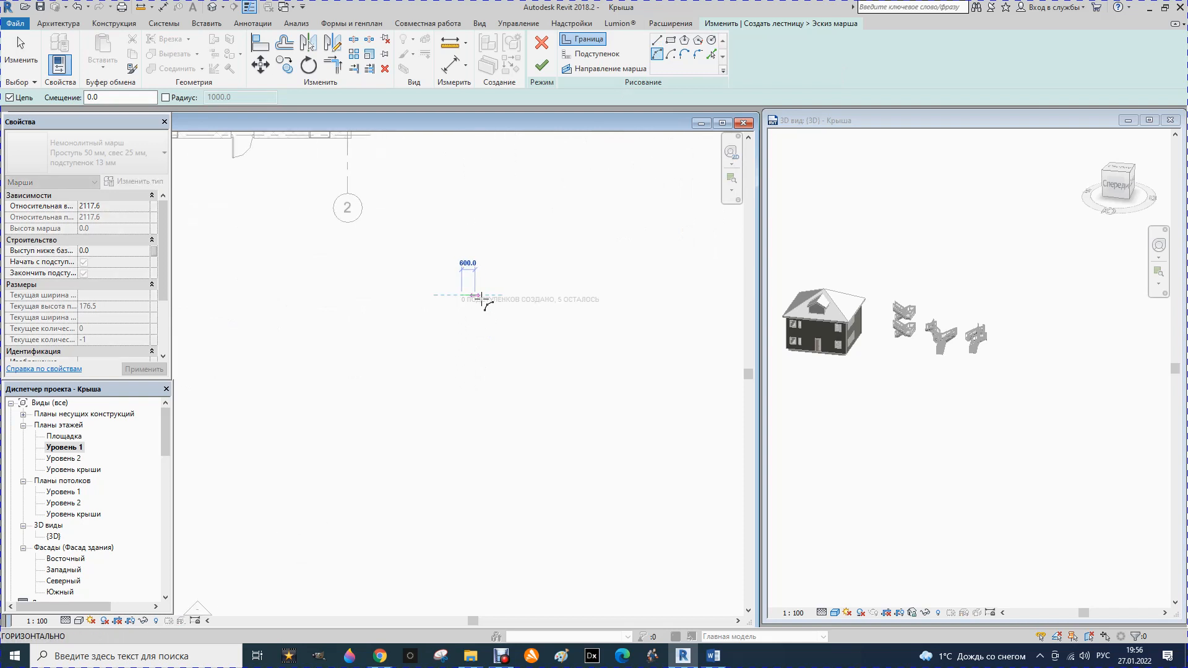
left_click(573, 296)
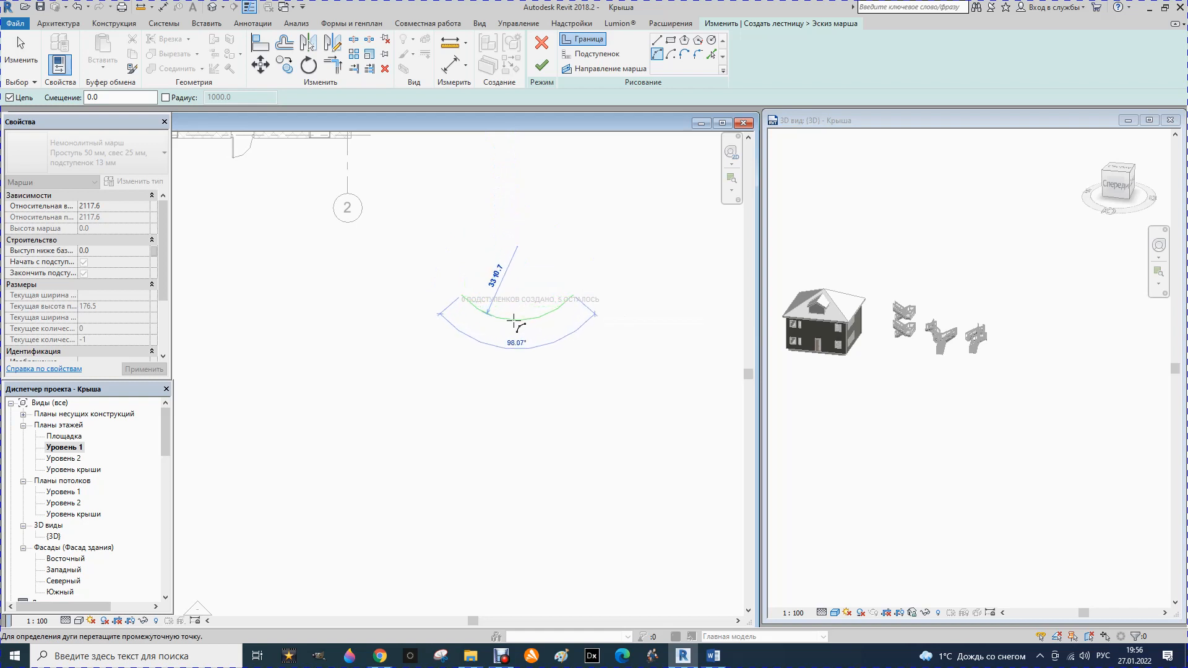
left_click(514, 317)
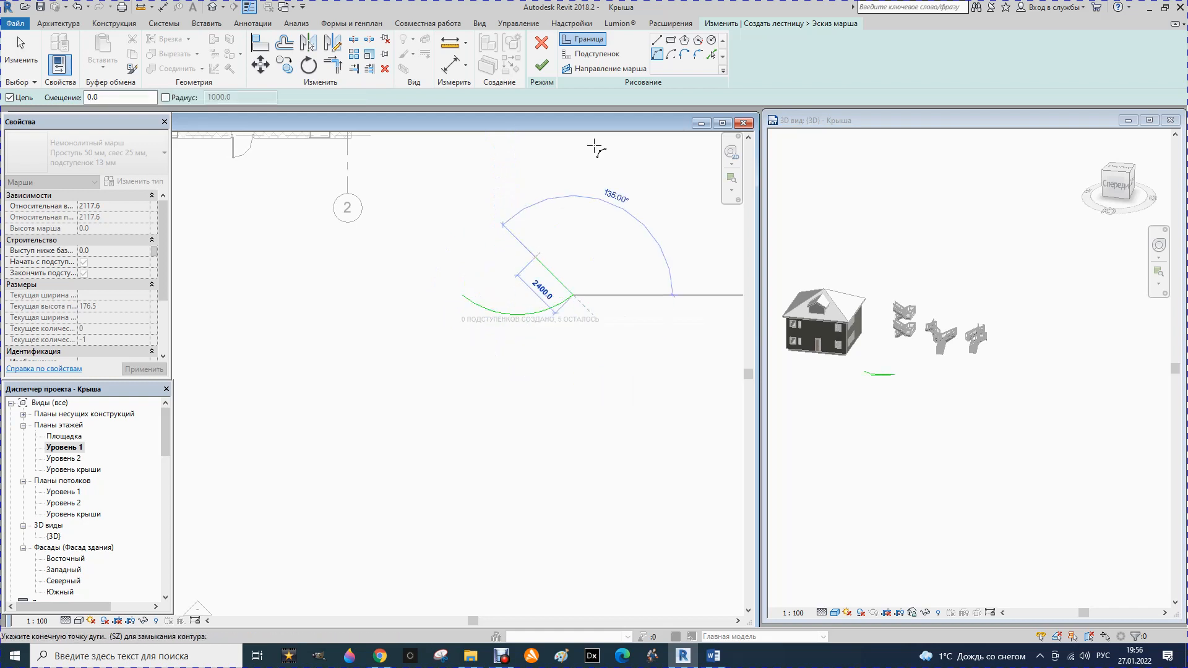
Sketch the lower boundary as an upward-bulging arc, radius about 2870 mm, facing the first boundary arc
left_click(657, 55)
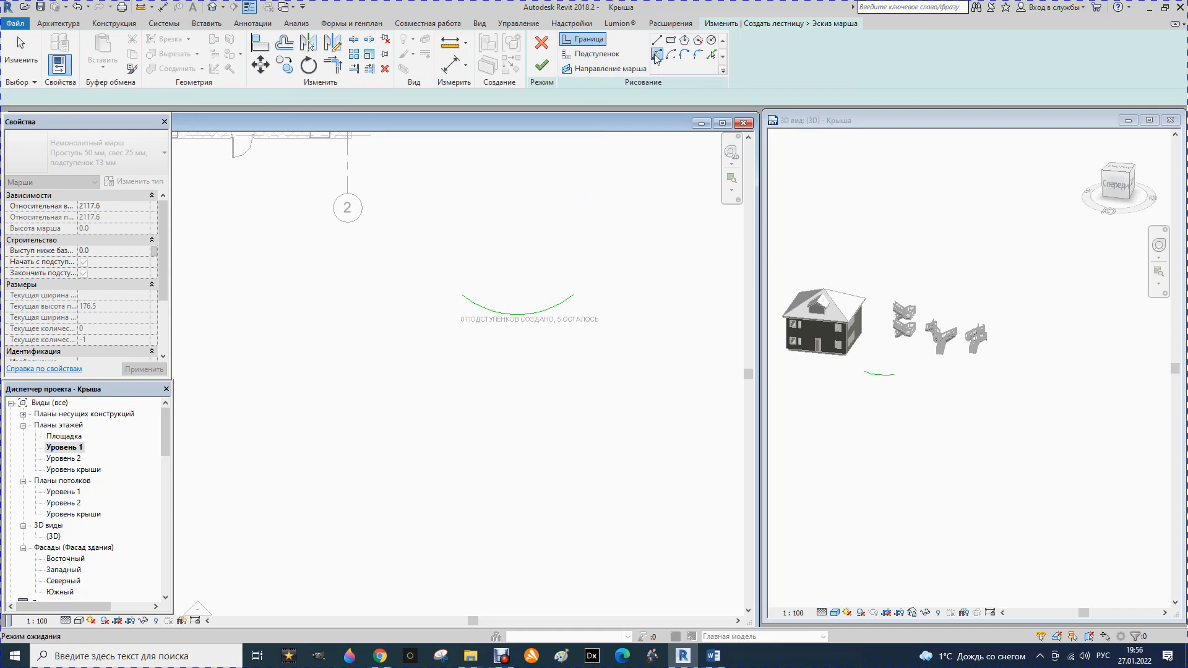
left_click(466, 373)
left_click(574, 371)
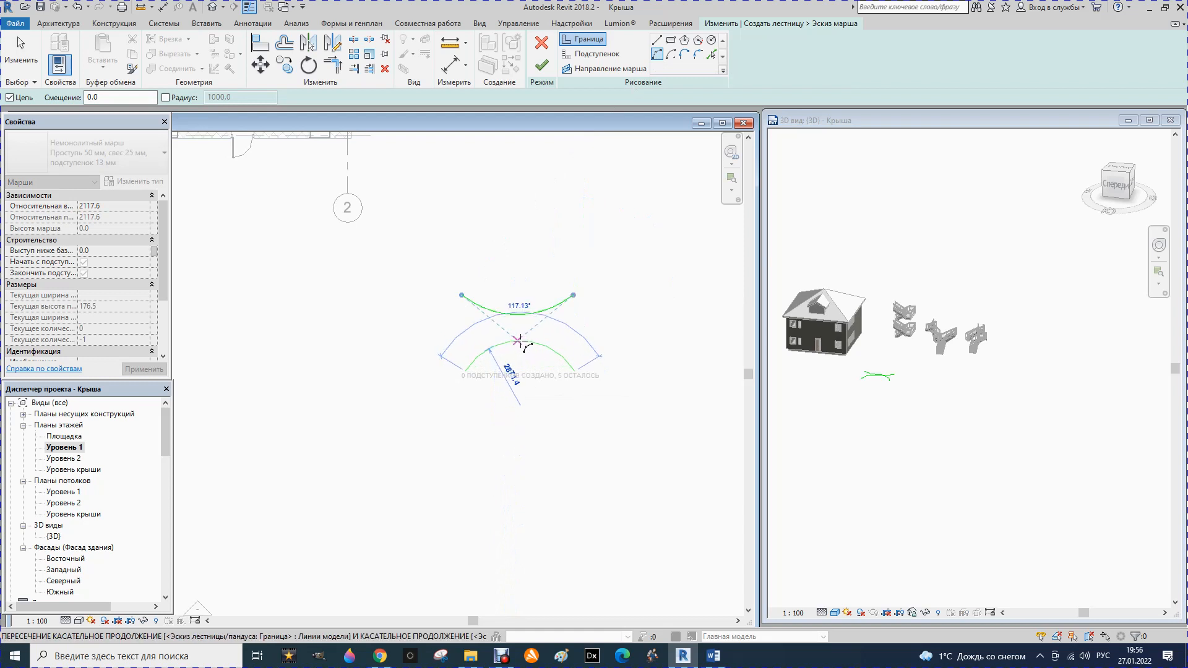
left_click(518, 340)
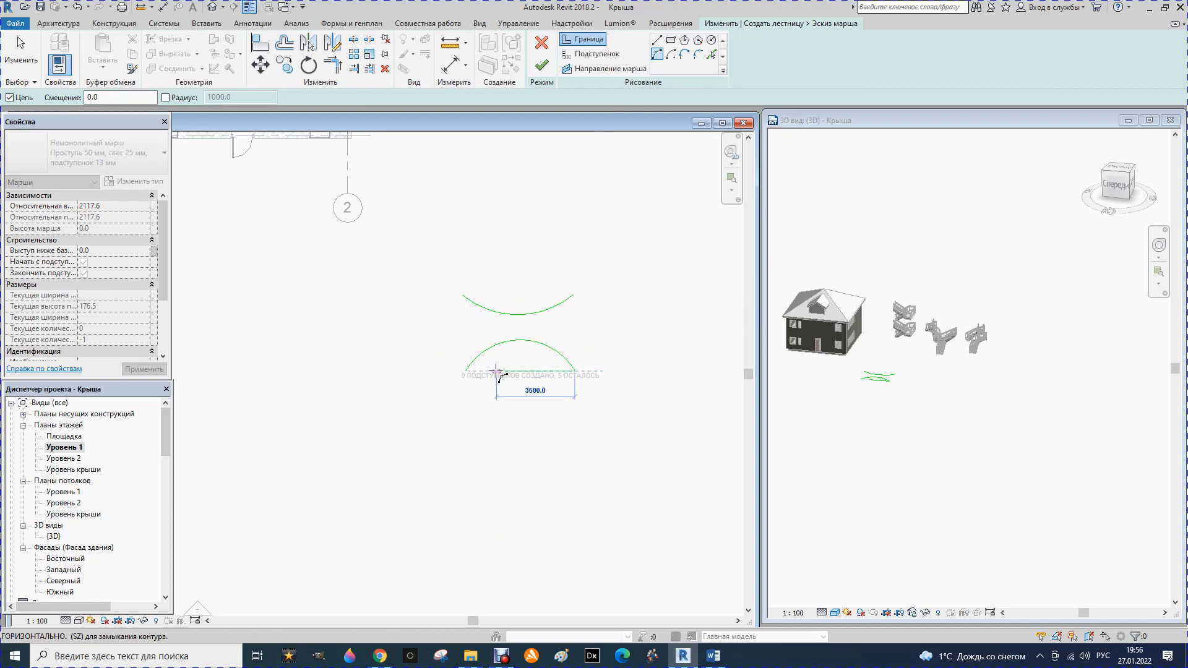
key("Escape")
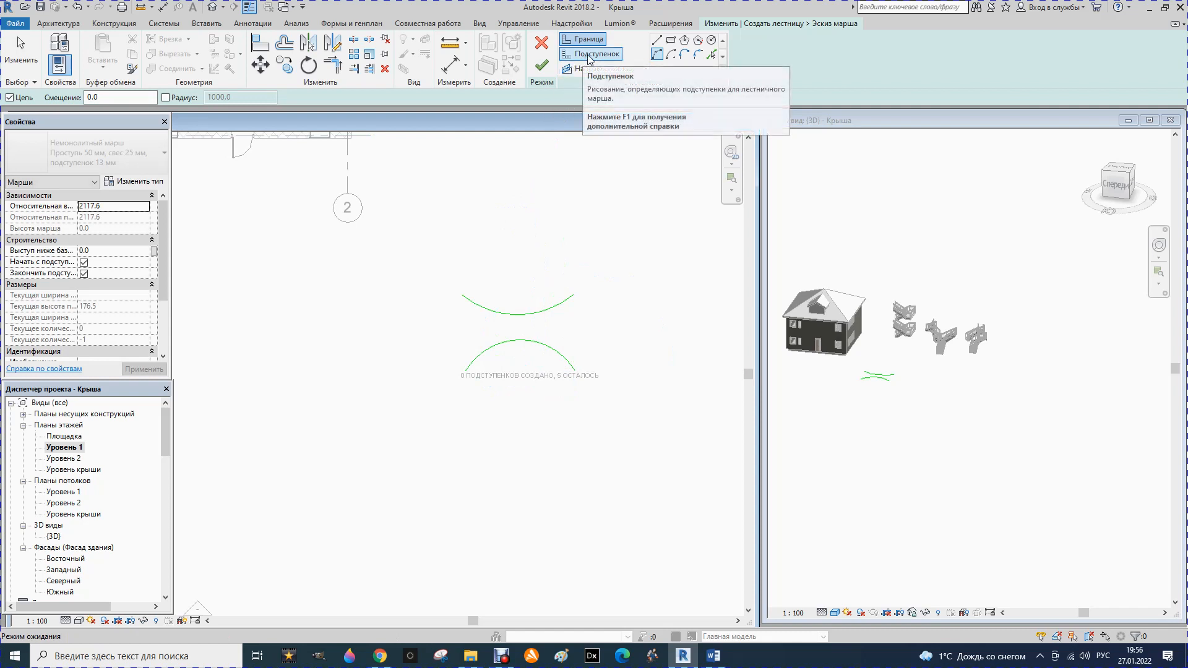
Draw outward-bulging riser arcs joining the boundary ends, radius about 1745 mm on the left and 1720 mm on the right
left_click(588, 55)
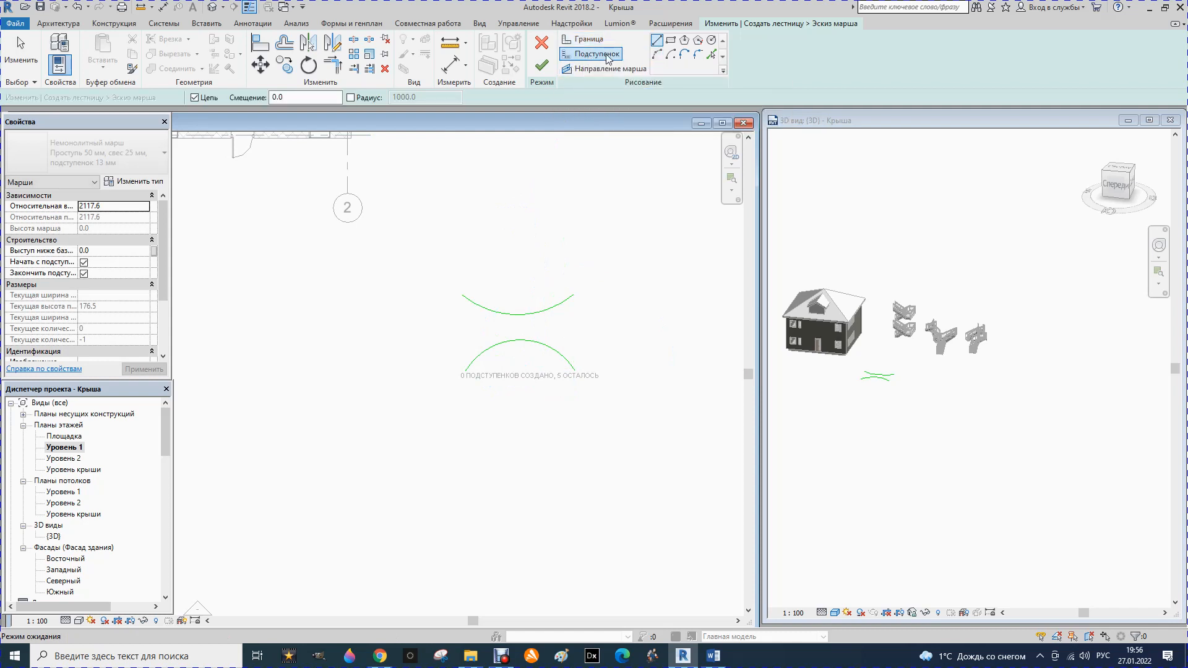
left_click(657, 55)
left_click(464, 297)
left_click(465, 371)
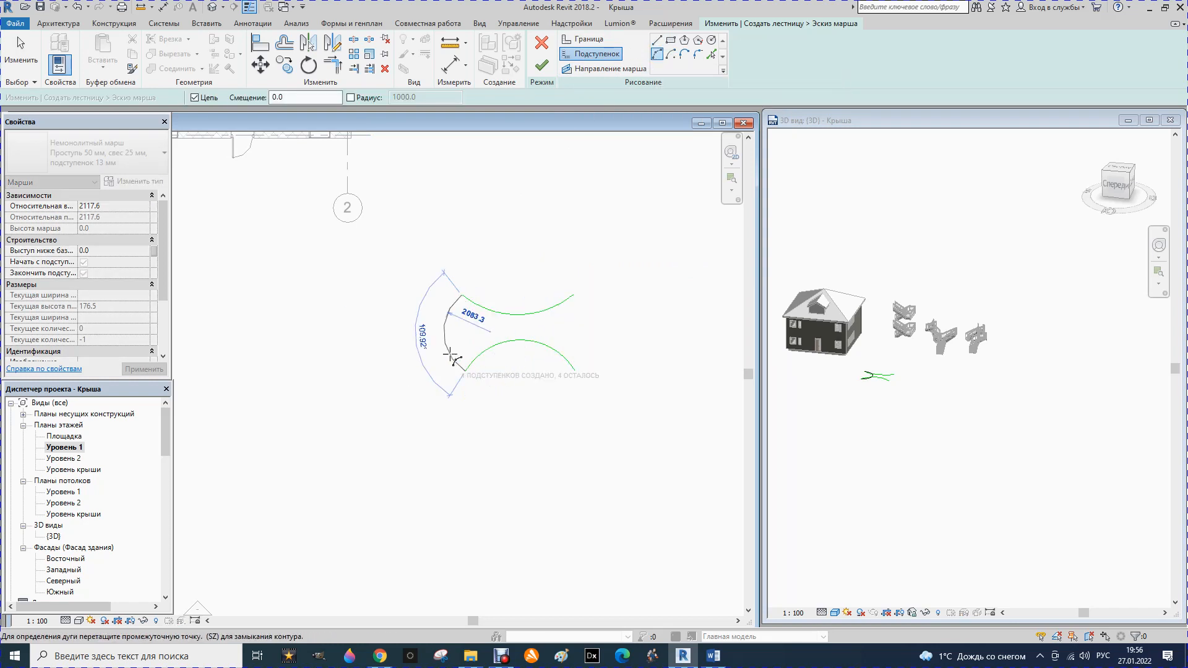
left_click(437, 337)
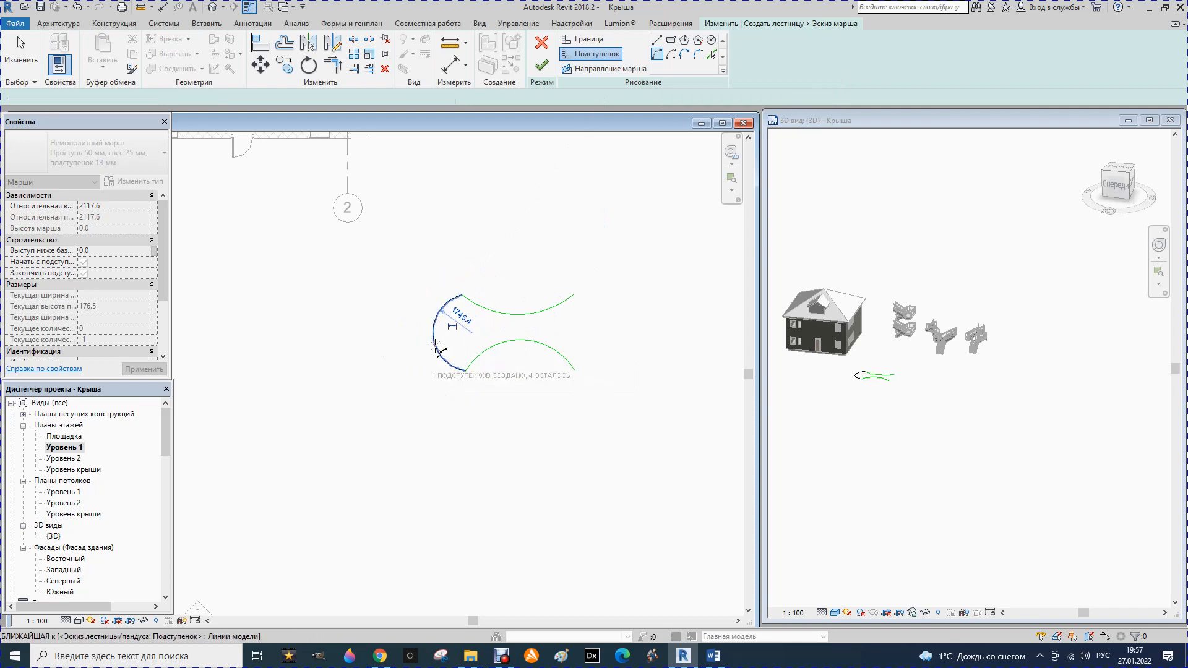
left_click(574, 296)
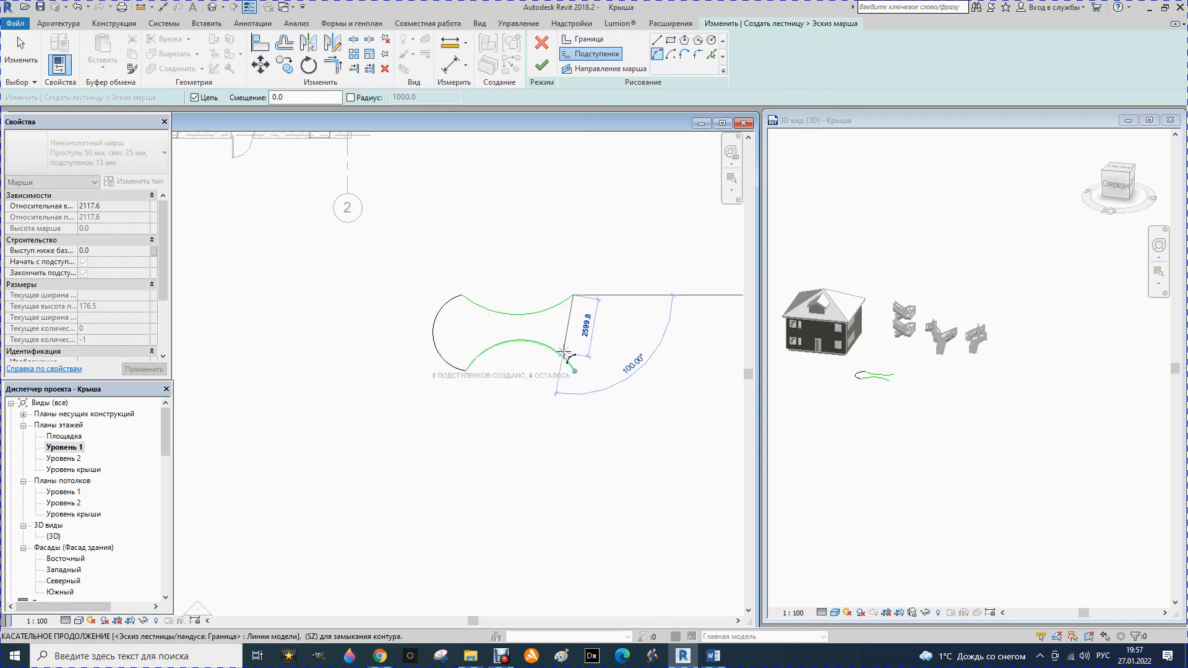
left_click(574, 370)
left_click(597, 350)
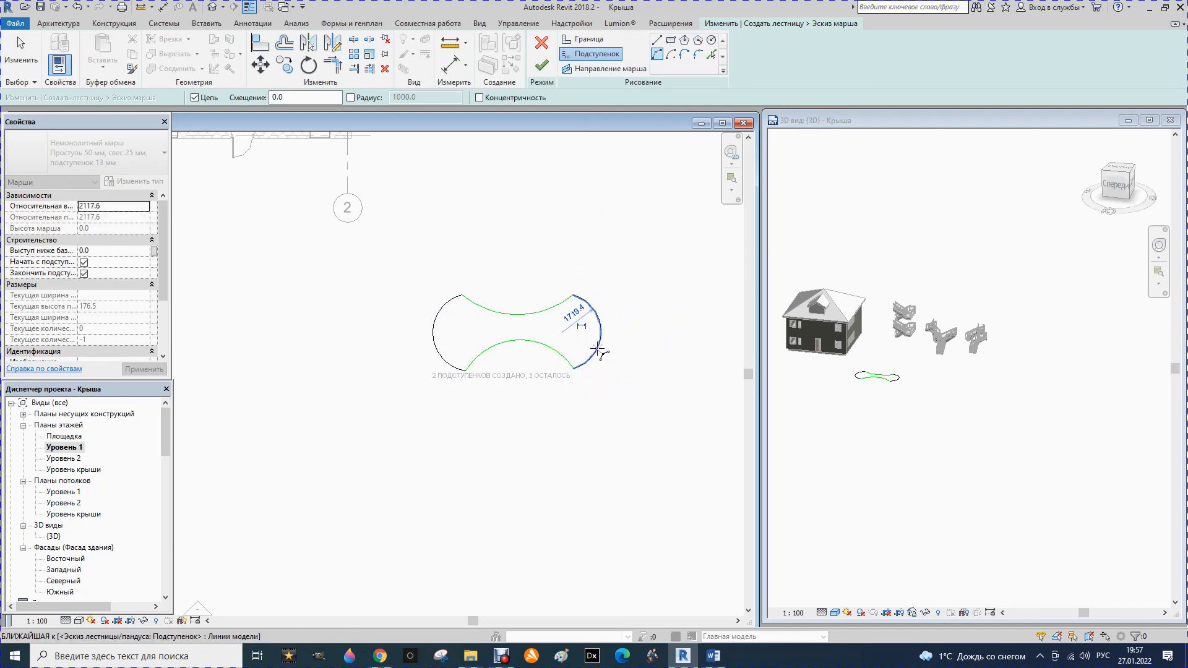
Add a second riser arc inside each end, radius about 1460 mm on the left and 1170 mm on the right
left_click(465, 303)
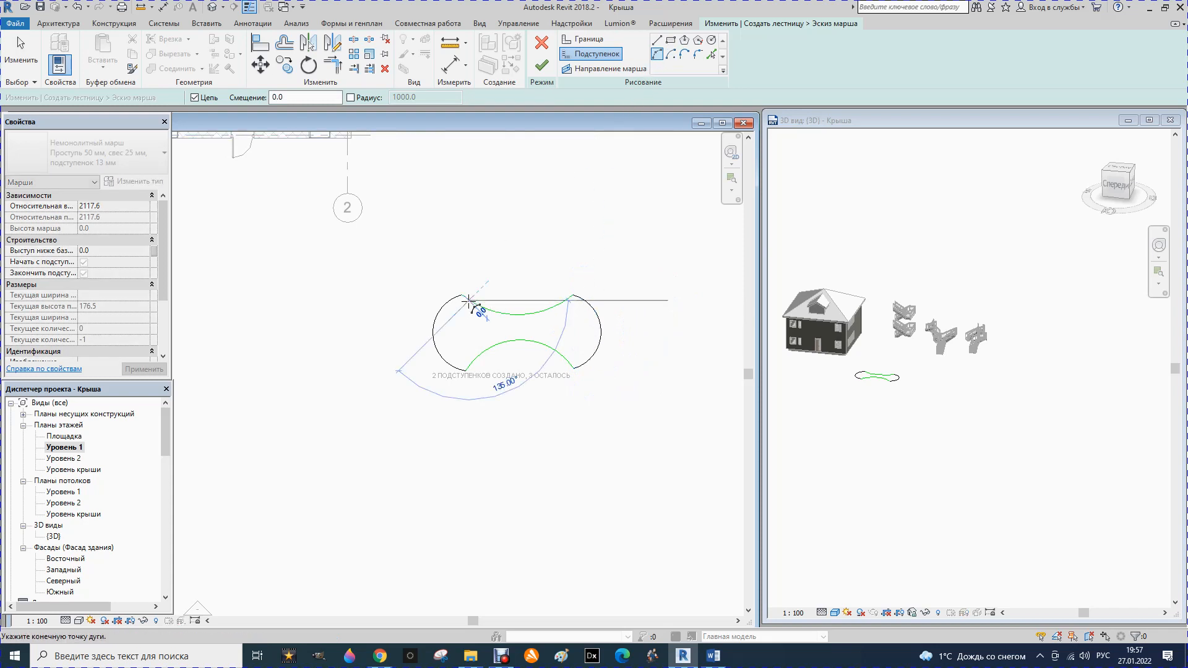
left_click(474, 359)
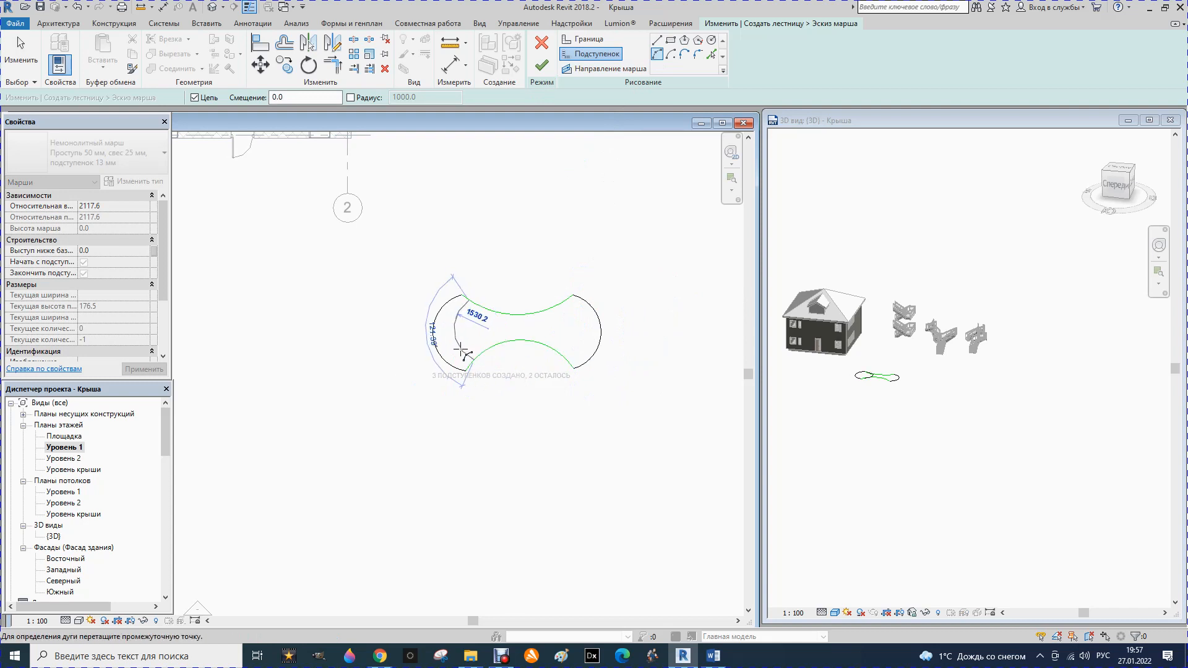
left_click(456, 345)
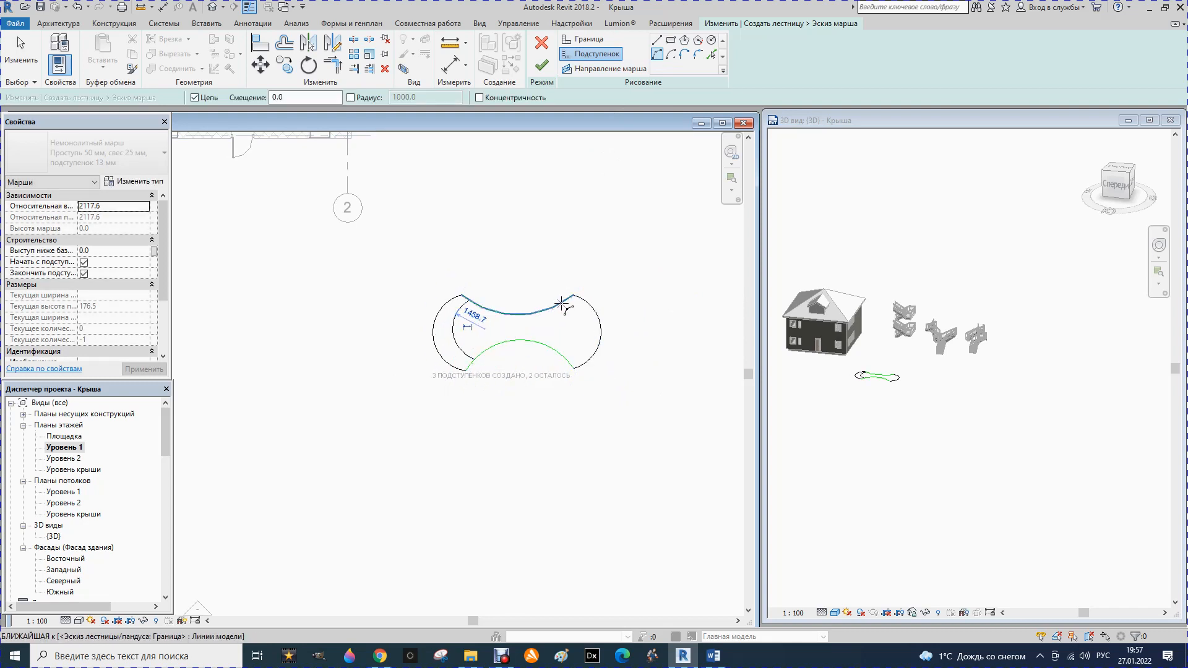
left_click(561, 303)
left_click(564, 351)
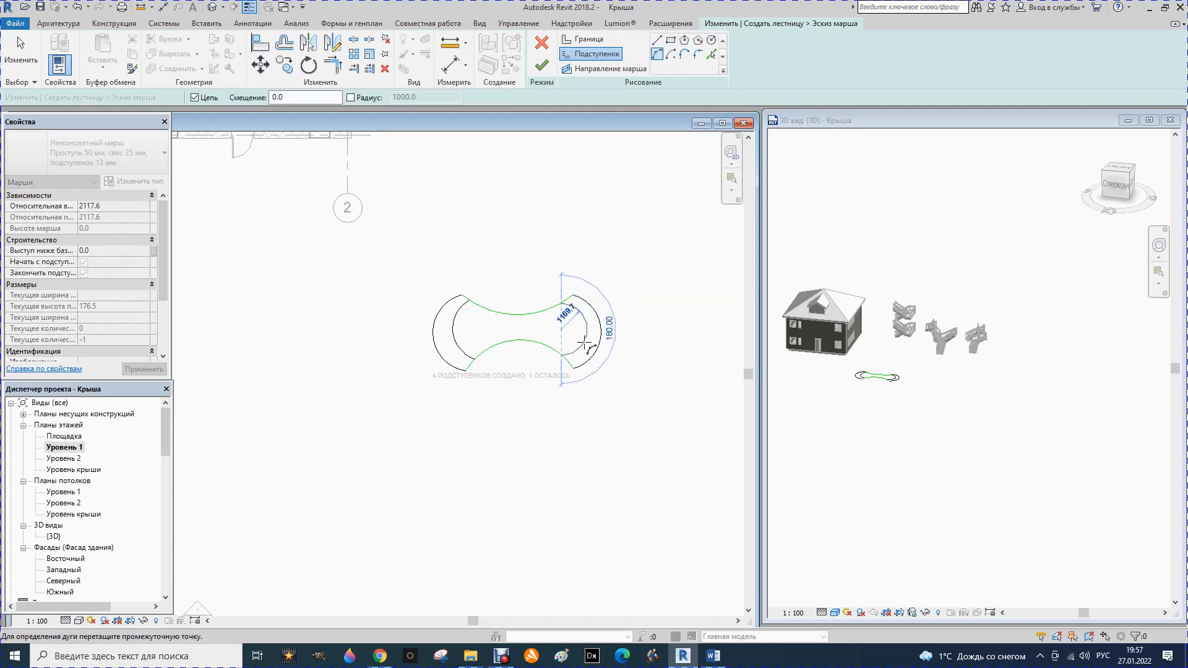
left_click(585, 343)
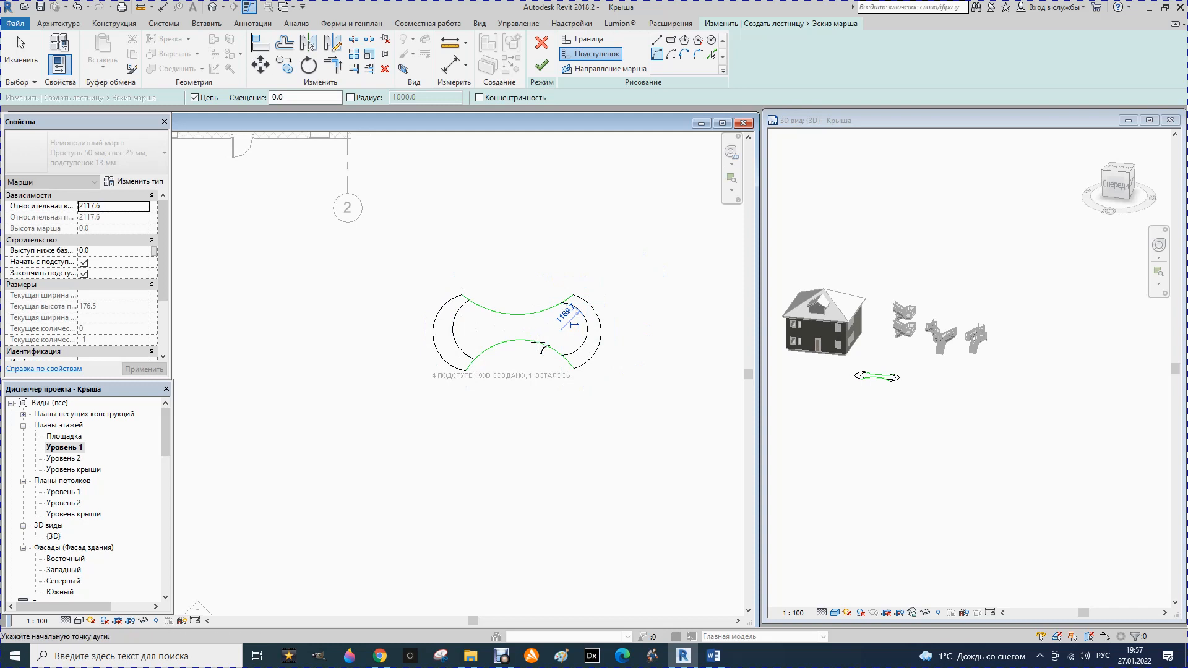
Draw ten straight, roughly vertical riser lines between the two boundary arcs, spaced across the narrow middle of the run
left_click(658, 41)
left_click(477, 303)
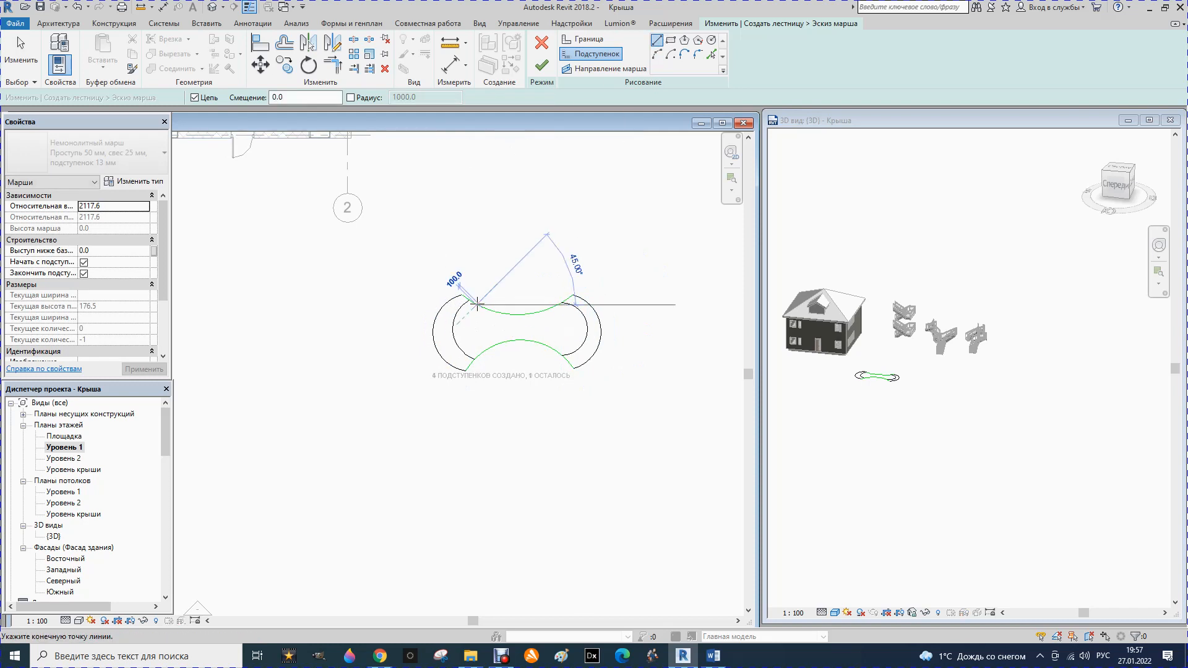
left_click(477, 355)
left_click(487, 310)
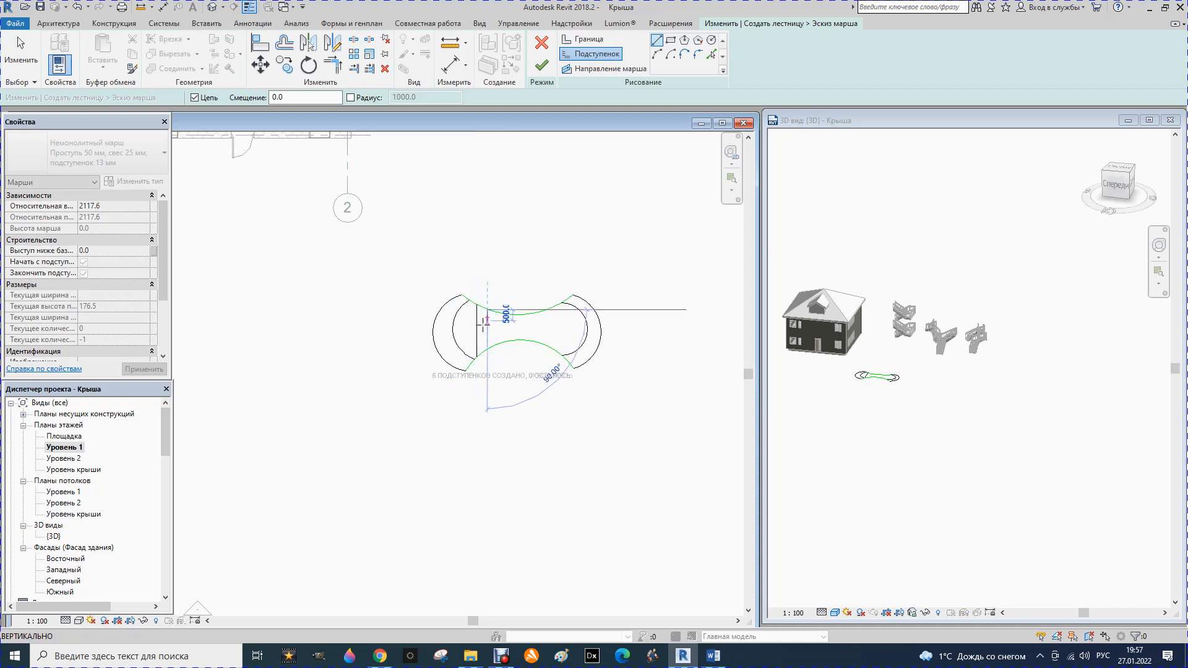
left_click(487, 349)
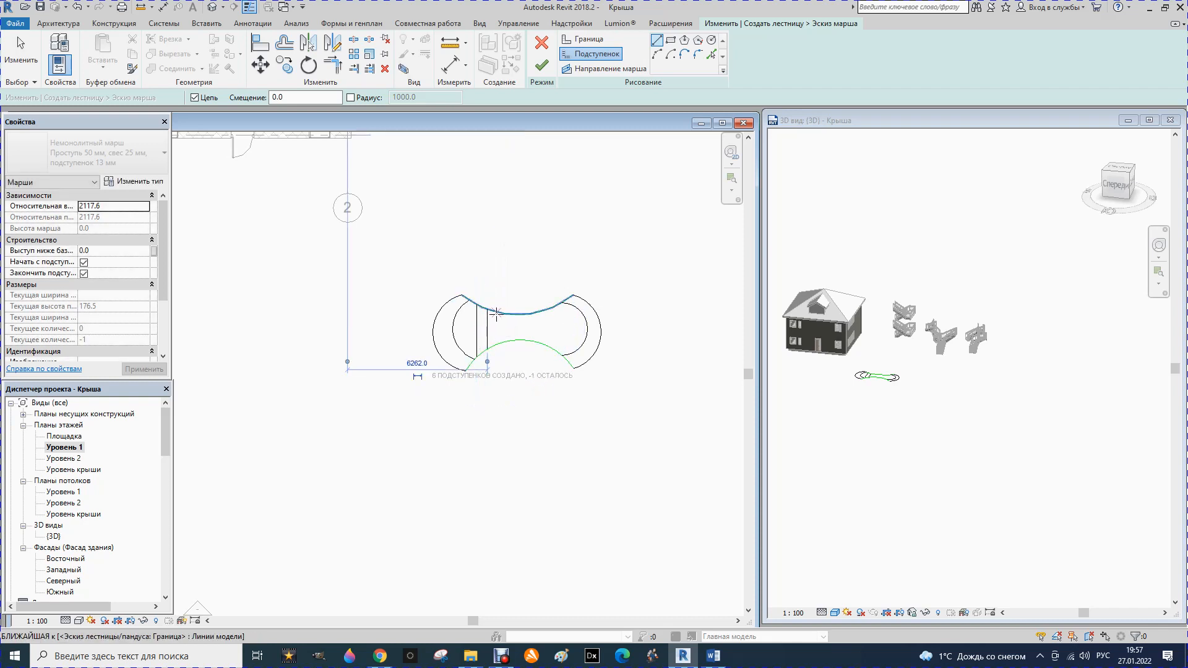
left_click(496, 311)
left_click(496, 355)
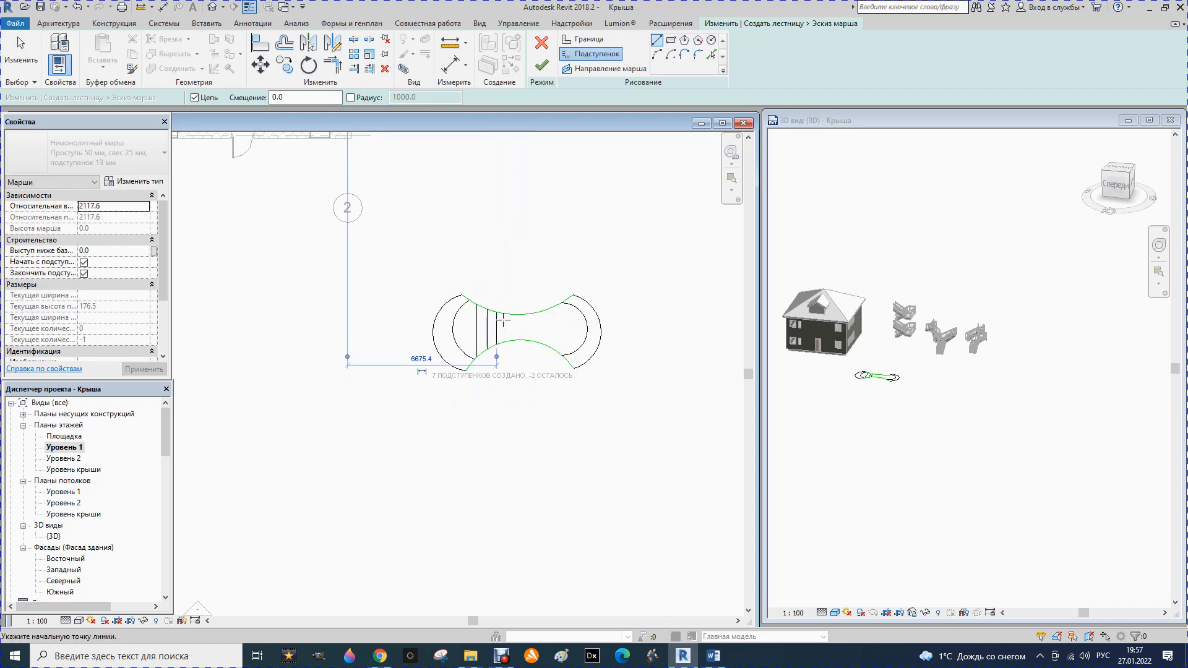
left_click(505, 313)
left_click(505, 341)
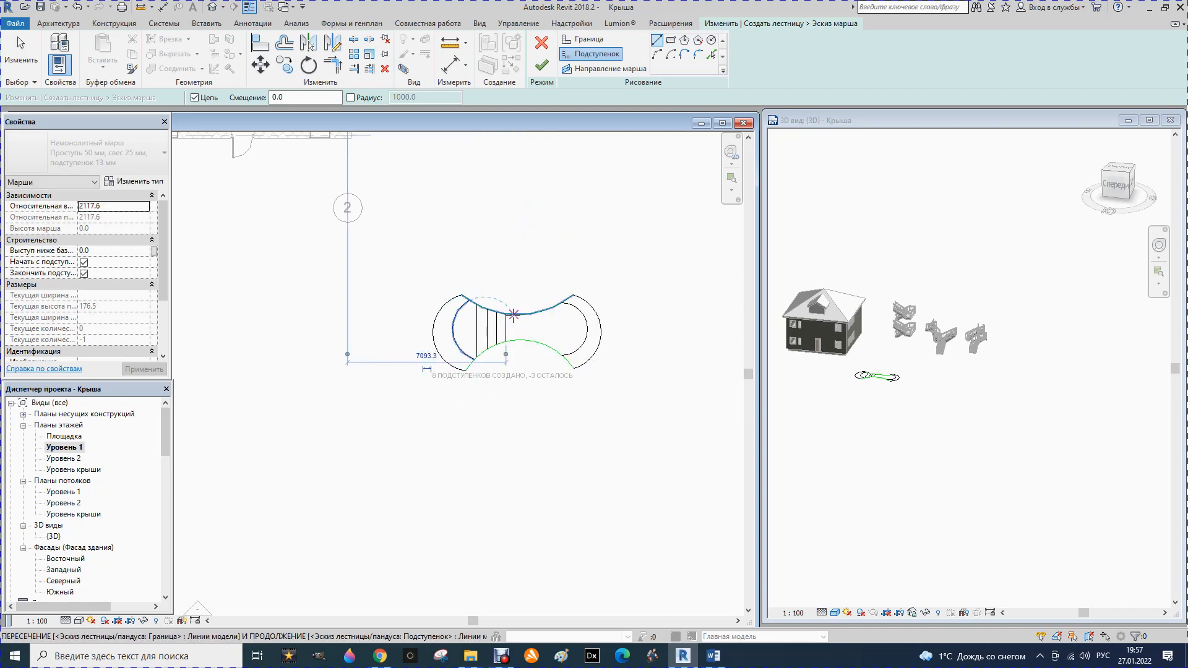
left_click(513, 316)
left_click(513, 340)
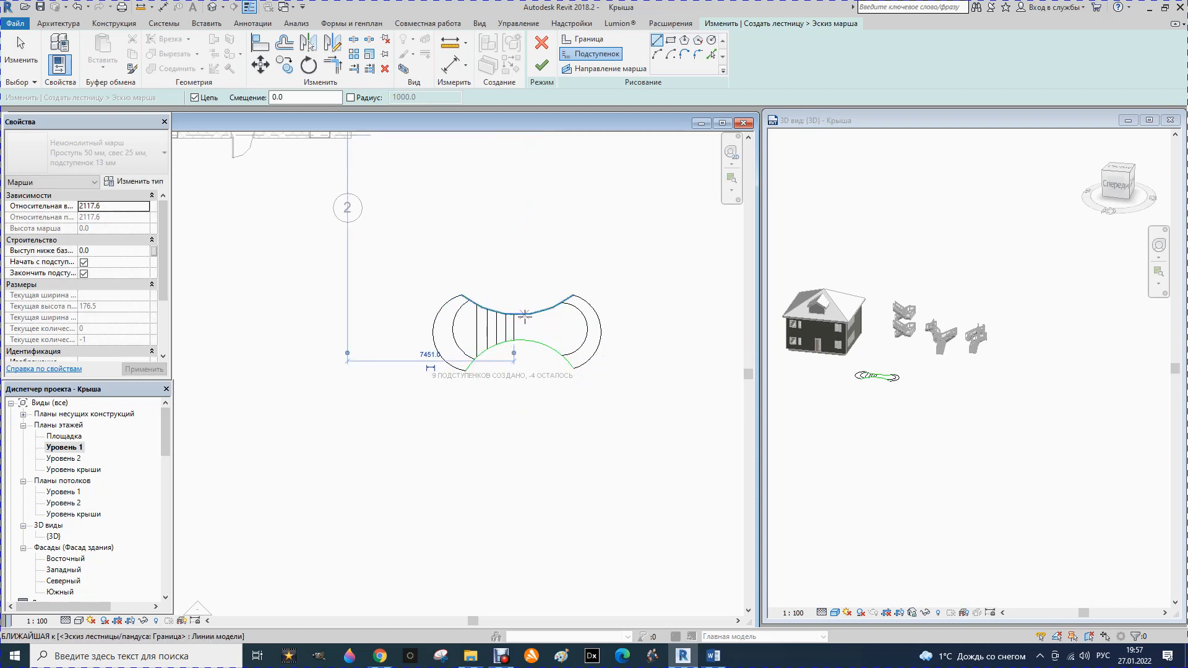
left_click(525, 314)
left_click(524, 341)
left_click(533, 313)
left_click(533, 341)
left_click(543, 311)
left_click(542, 341)
left_click(550, 307)
left_click(549, 344)
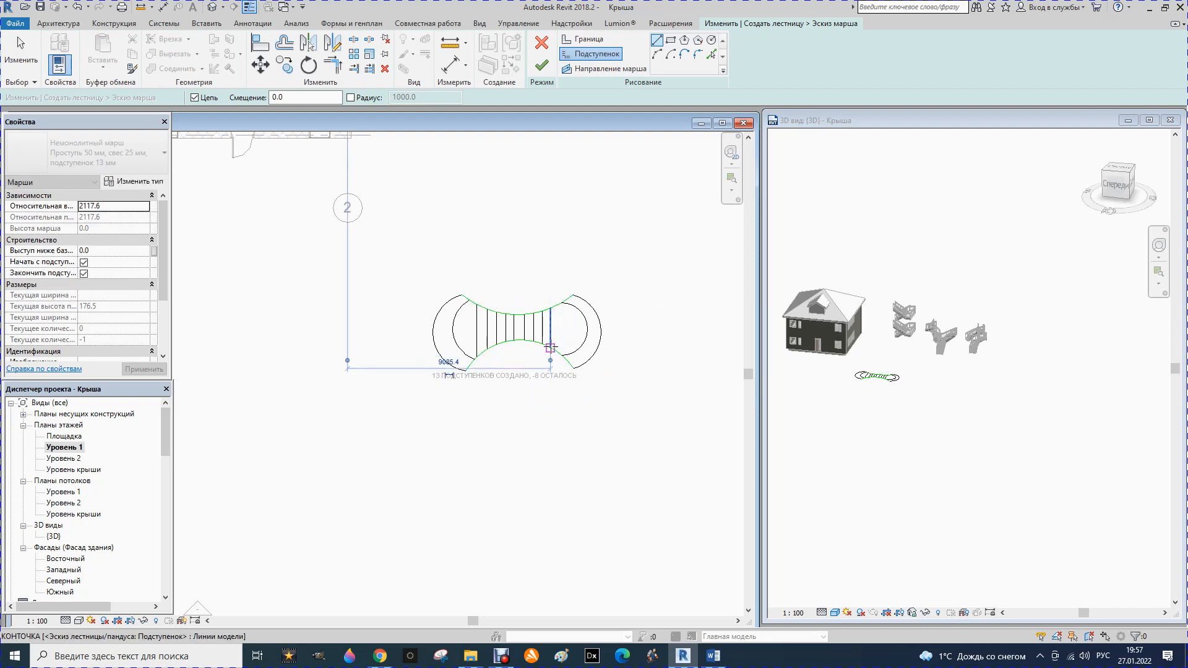
left_click(556, 305)
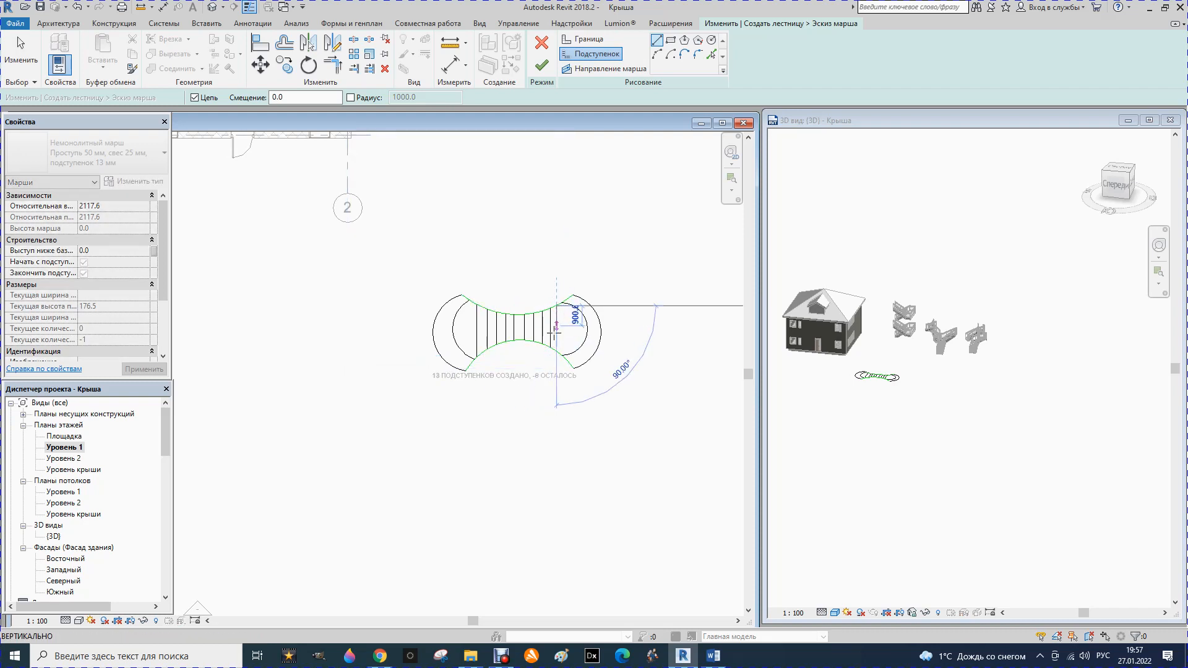
left_click(553, 350)
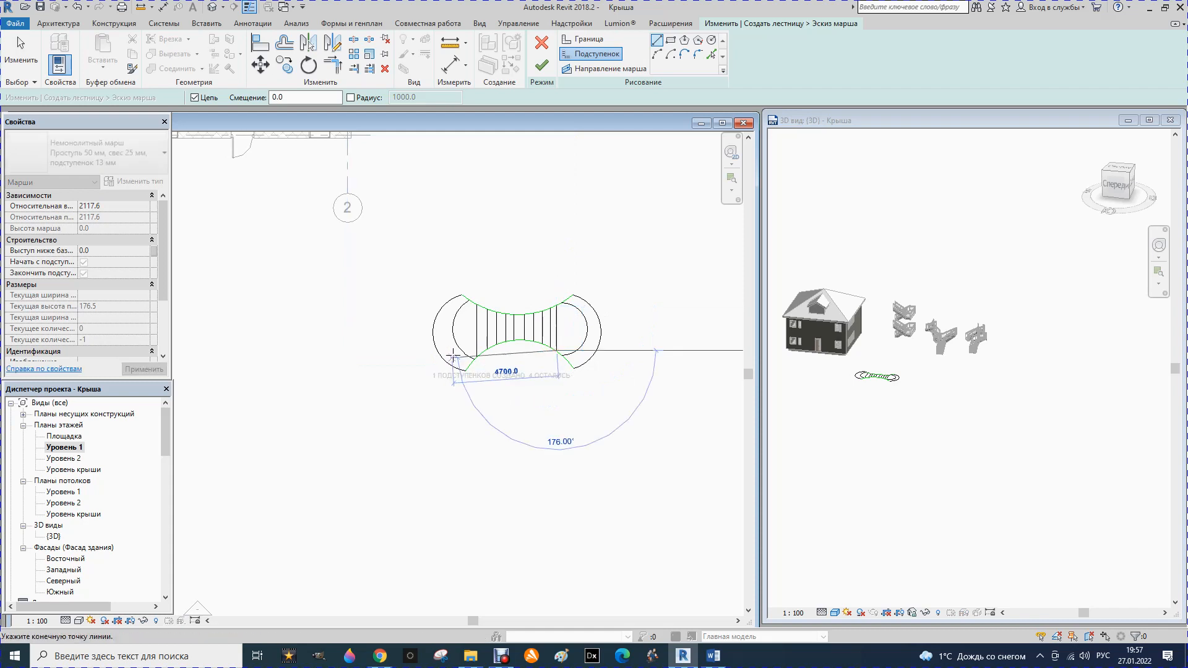
key("Escape")
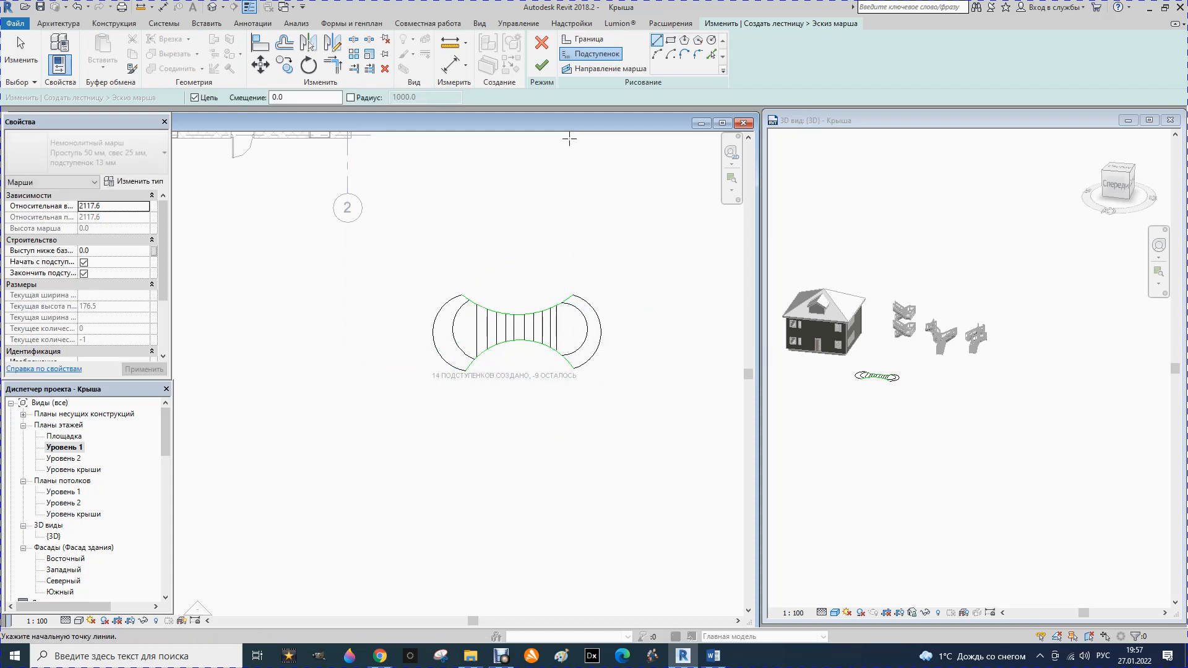
Finish the run sketch and complete the curved stair, checking its shape in the 3D view before leaving stair editing
left_click(542, 66)
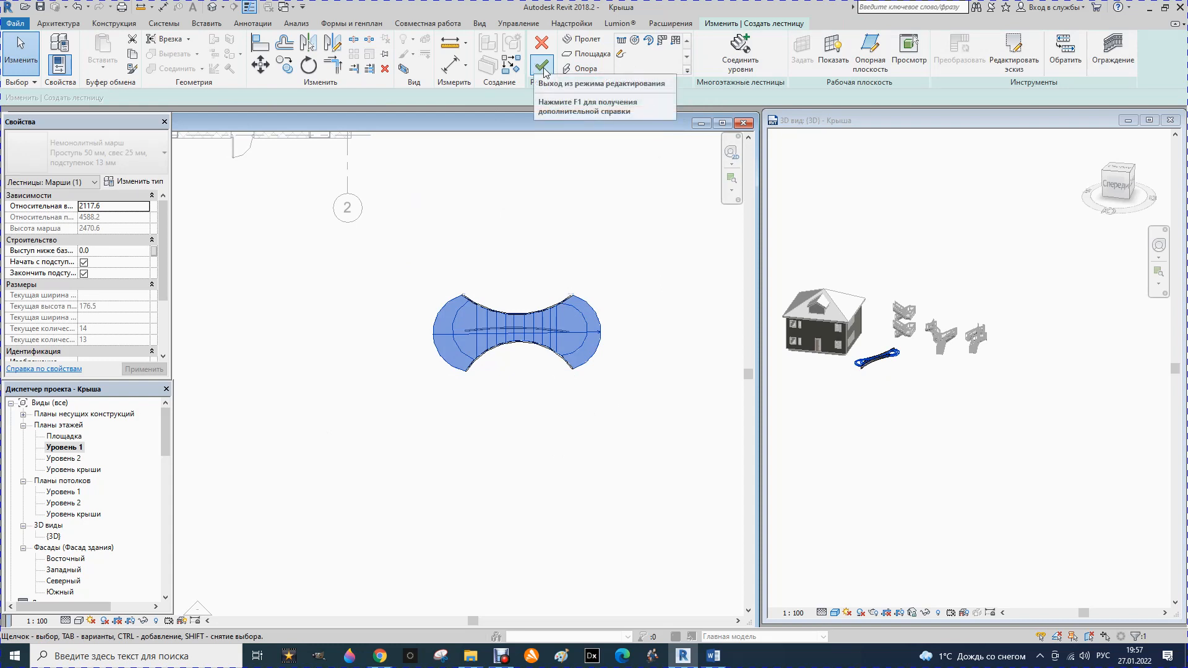
scroll(866, 402, "up", 5)
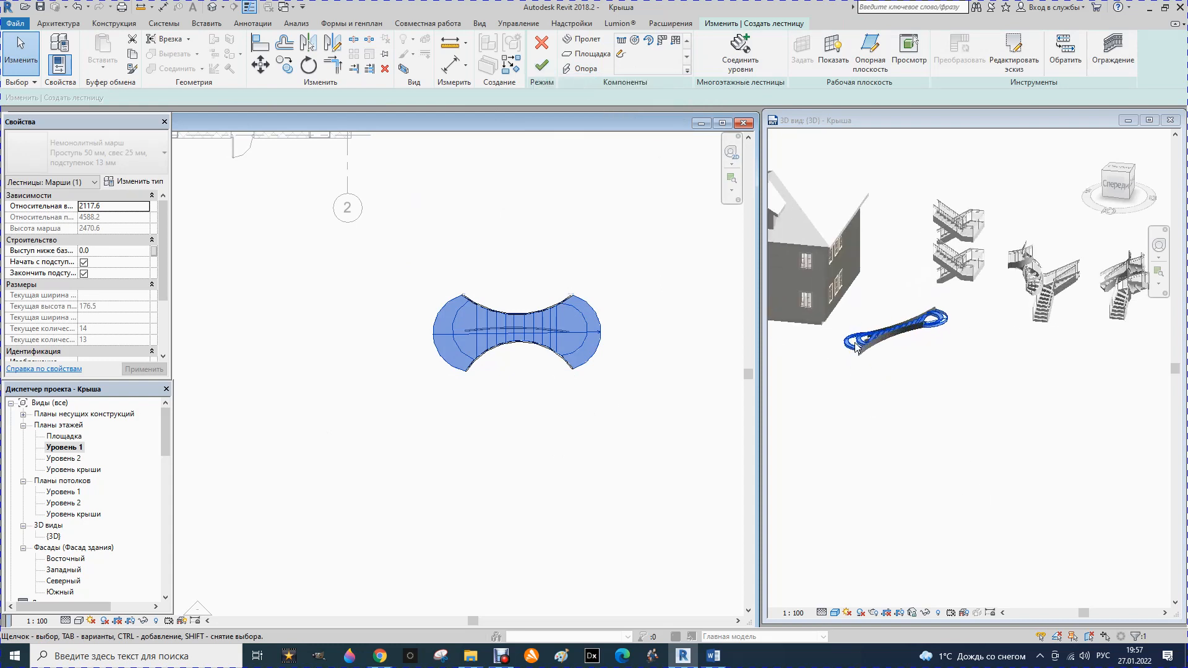
scroll(856, 346, "up", 2)
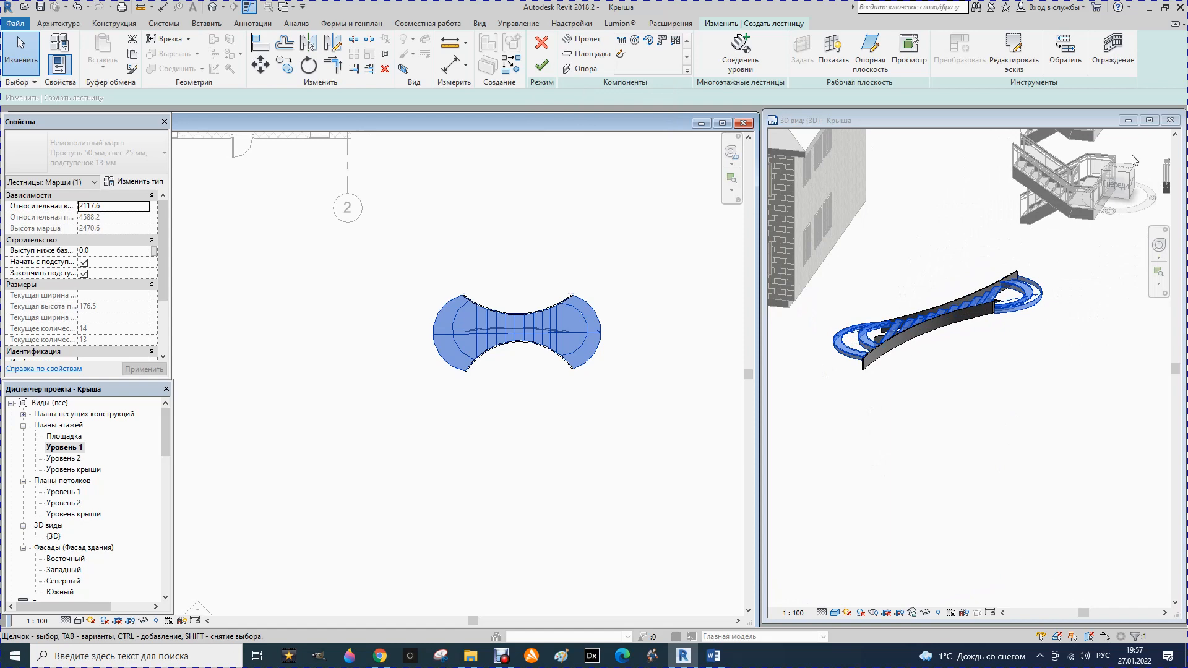
left_click(1123, 190)
left_click(1121, 185)
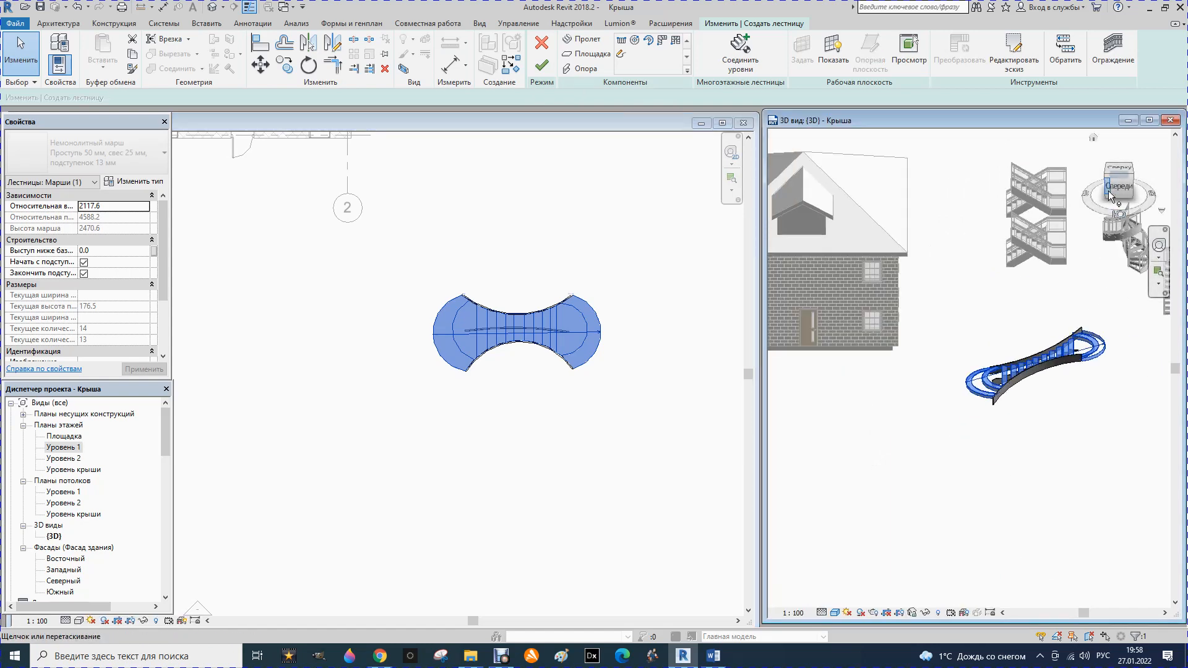
left_click(1110, 192)
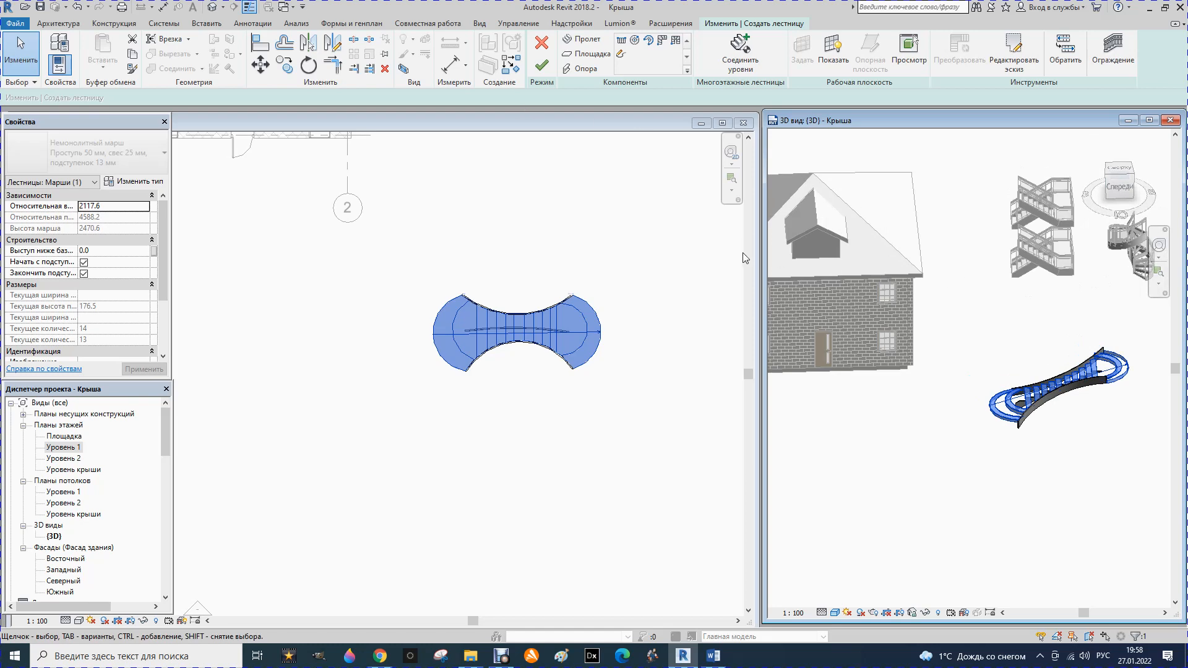
scroll(738, 252, "down", 4)
scroll(874, 281, "down", 3)
scroll(1139, 393, "up", 3)
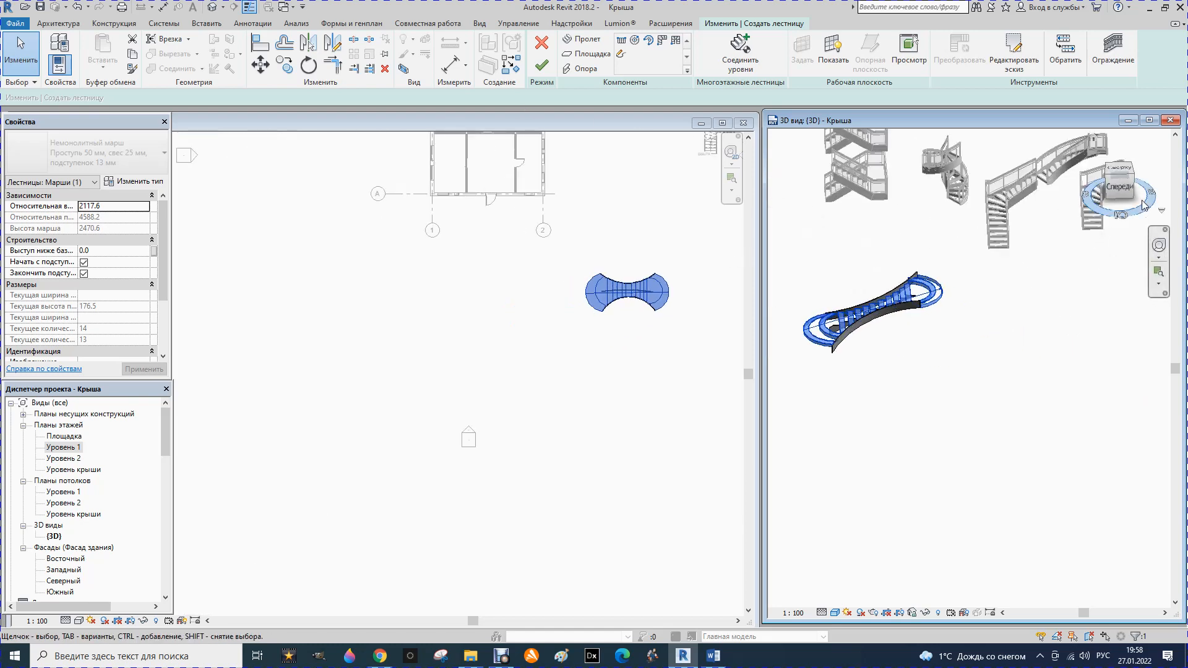
left_click(1142, 205)
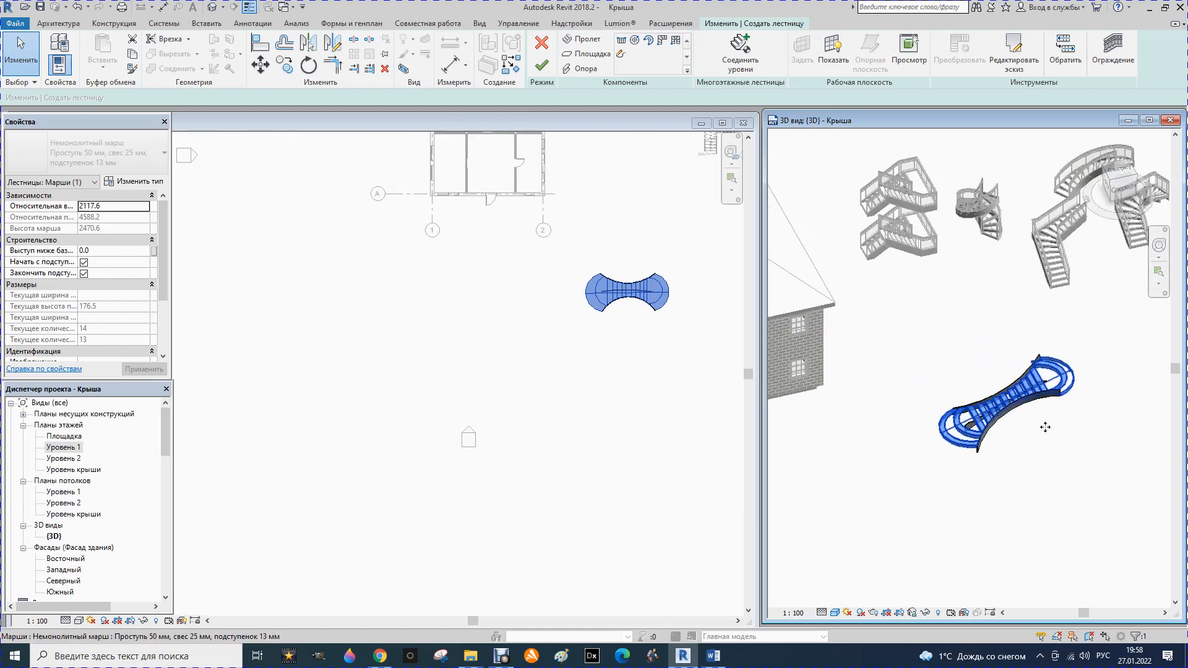
scroll(1045, 426, "up", 4)
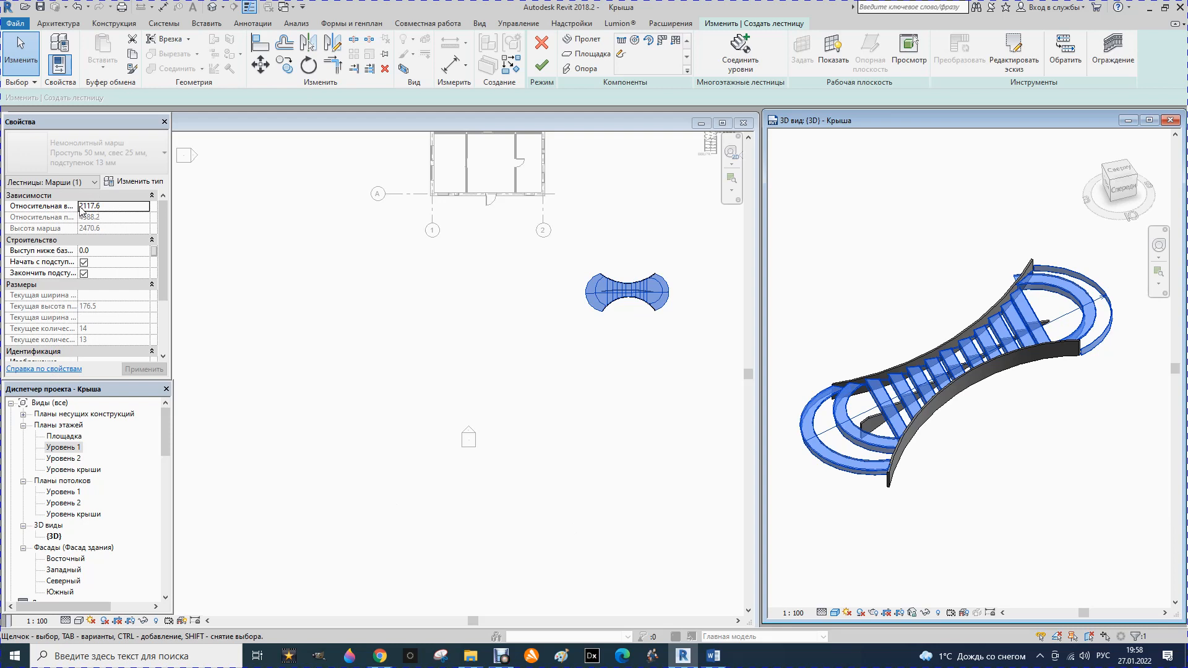
left_click(541, 65)
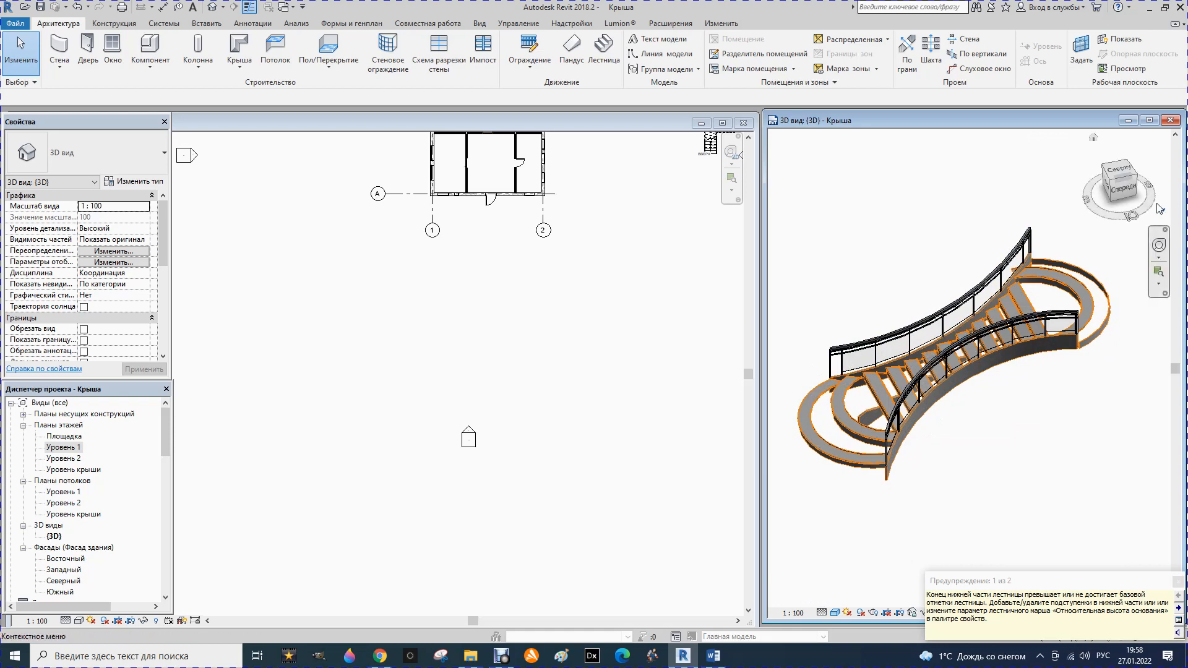
Maximize the 3D view window and frame the completed curved stair close up
left_click_drag(1124, 201, 1122, 195)
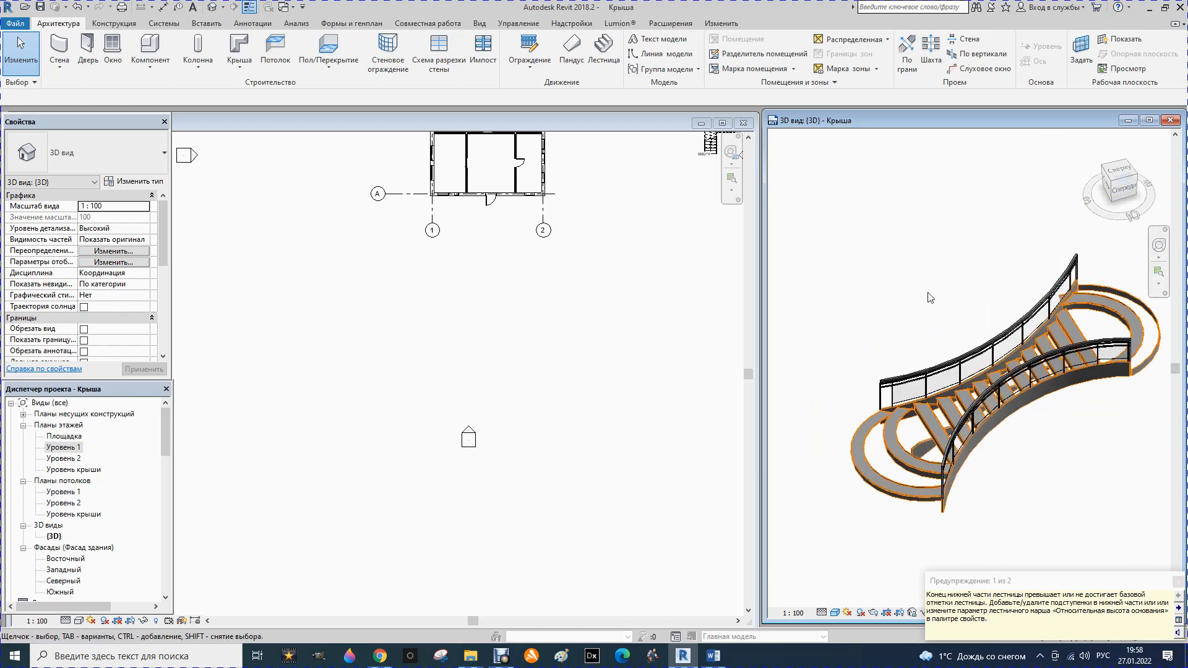
scroll(845, 279, "down", 1)
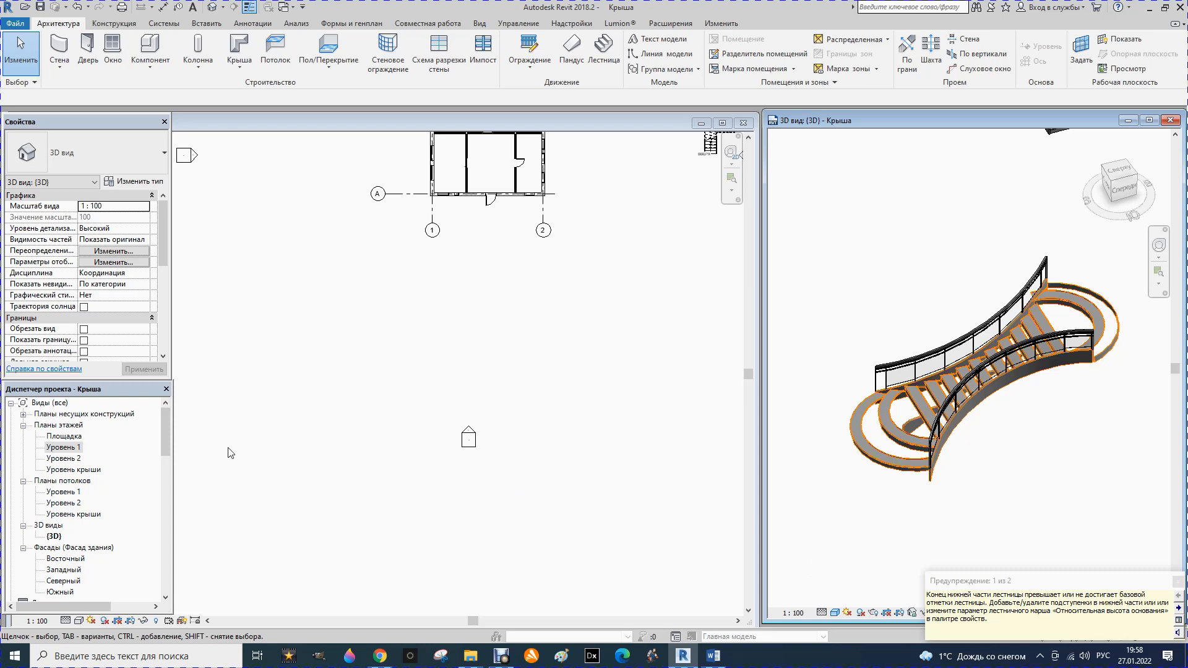
left_click(1149, 120)
scroll(710, 318, "down", 3)
scroll(485, 343, "up", 5)
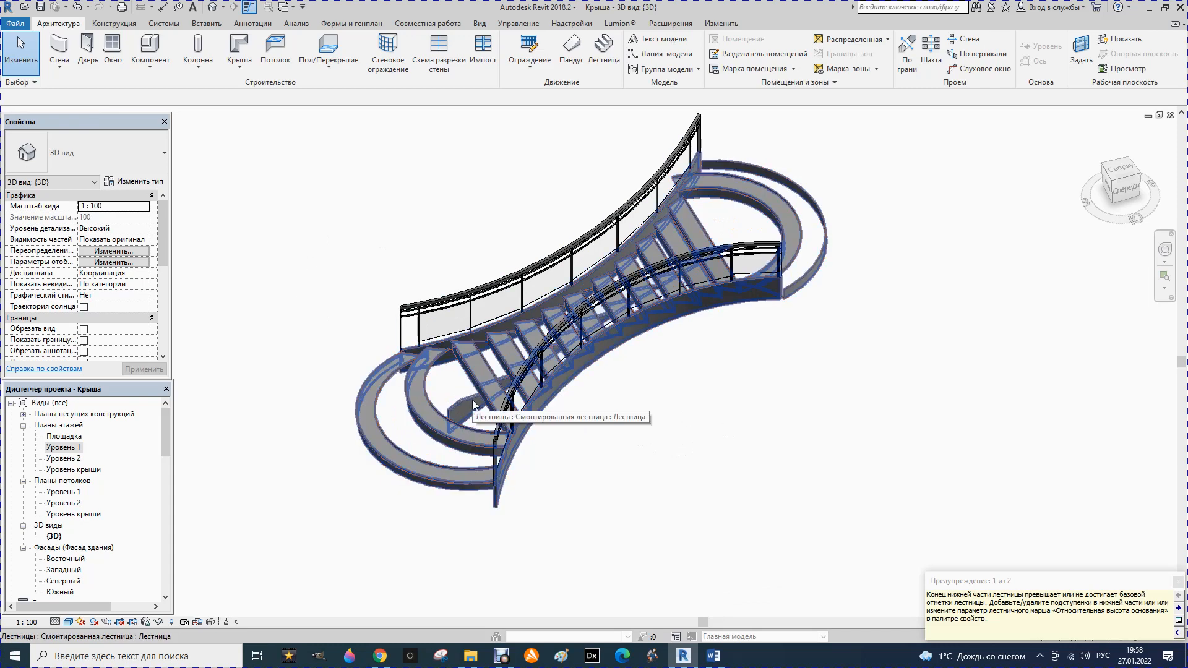
Turn off the central support in the curved stair's type properties and apply the change
left_click(437, 469)
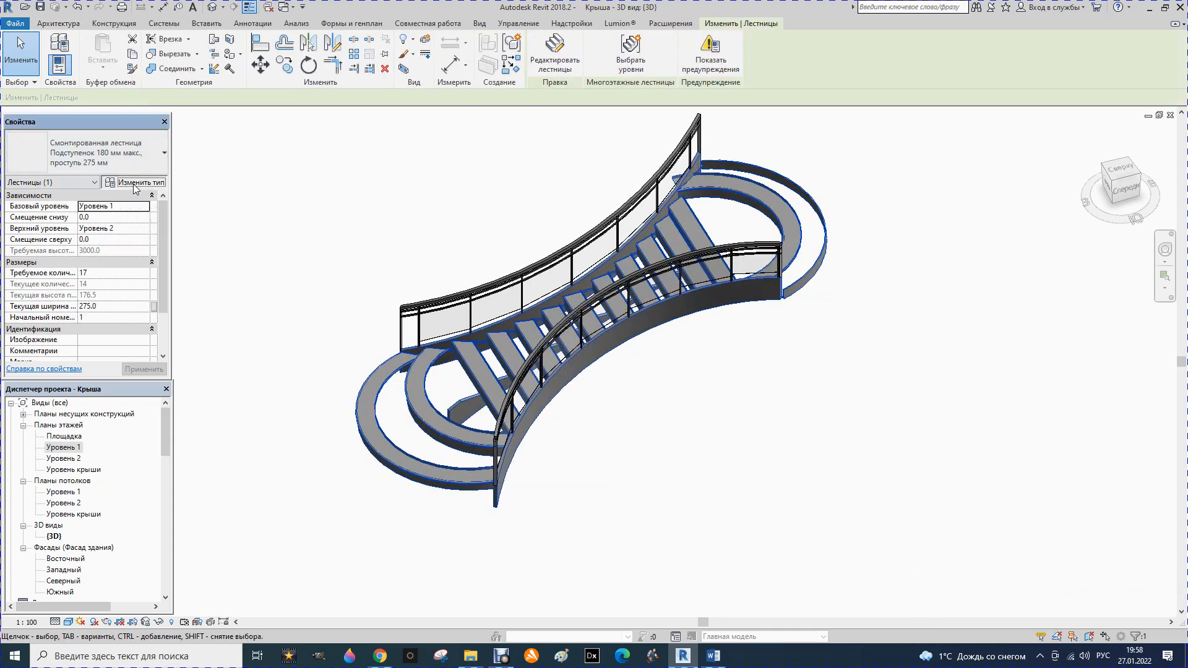
left_click(133, 183)
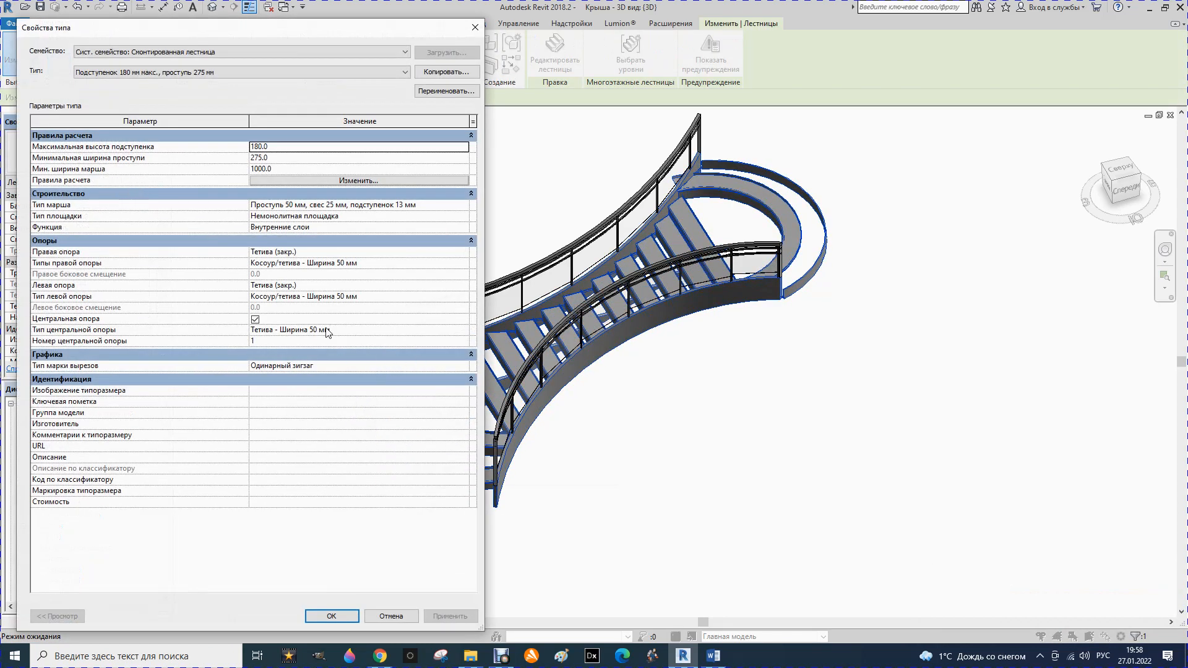
left_click(255, 320)
left_click(255, 319)
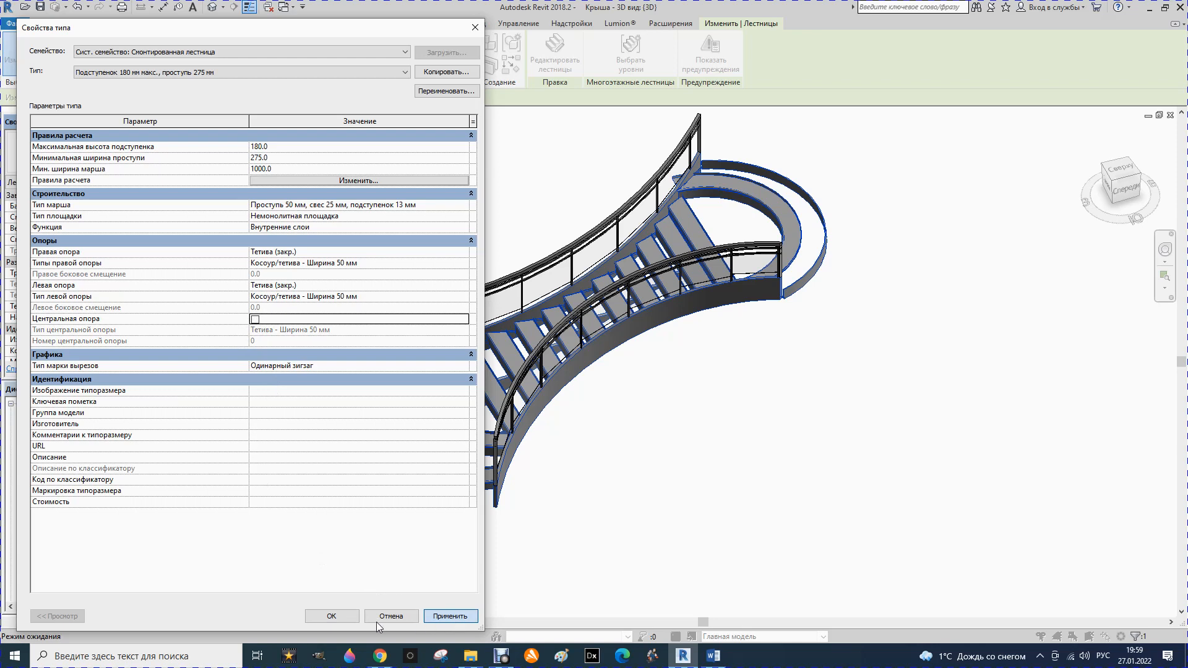
left_click(331, 616)
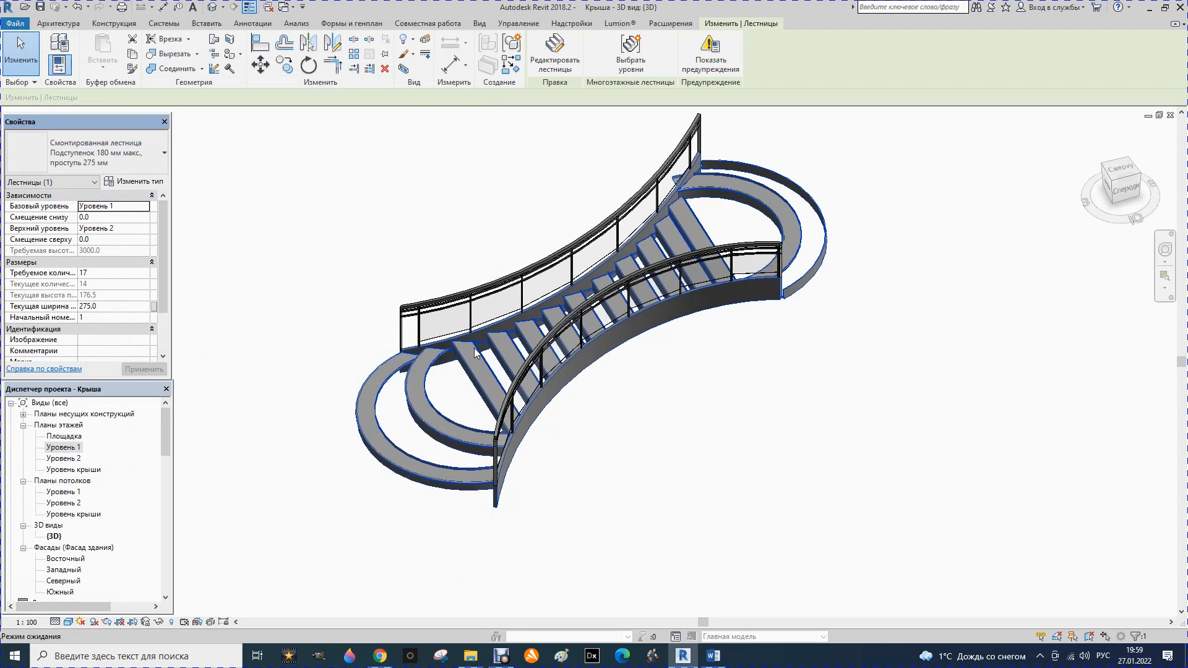
scroll(468, 145, "up", 2)
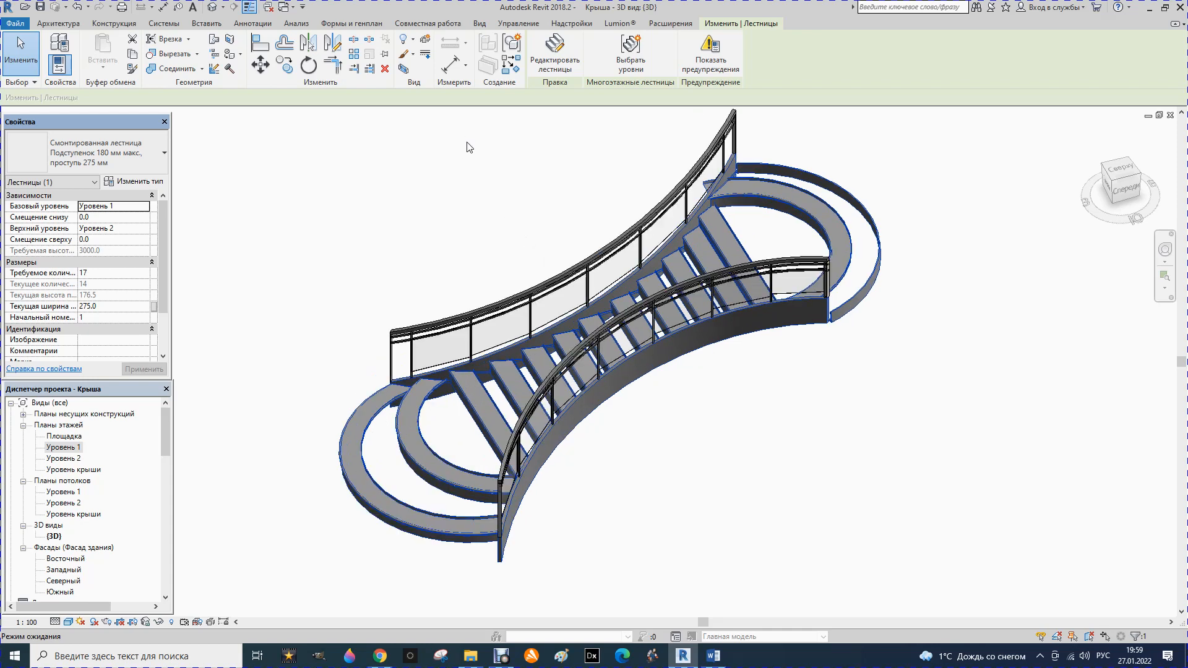